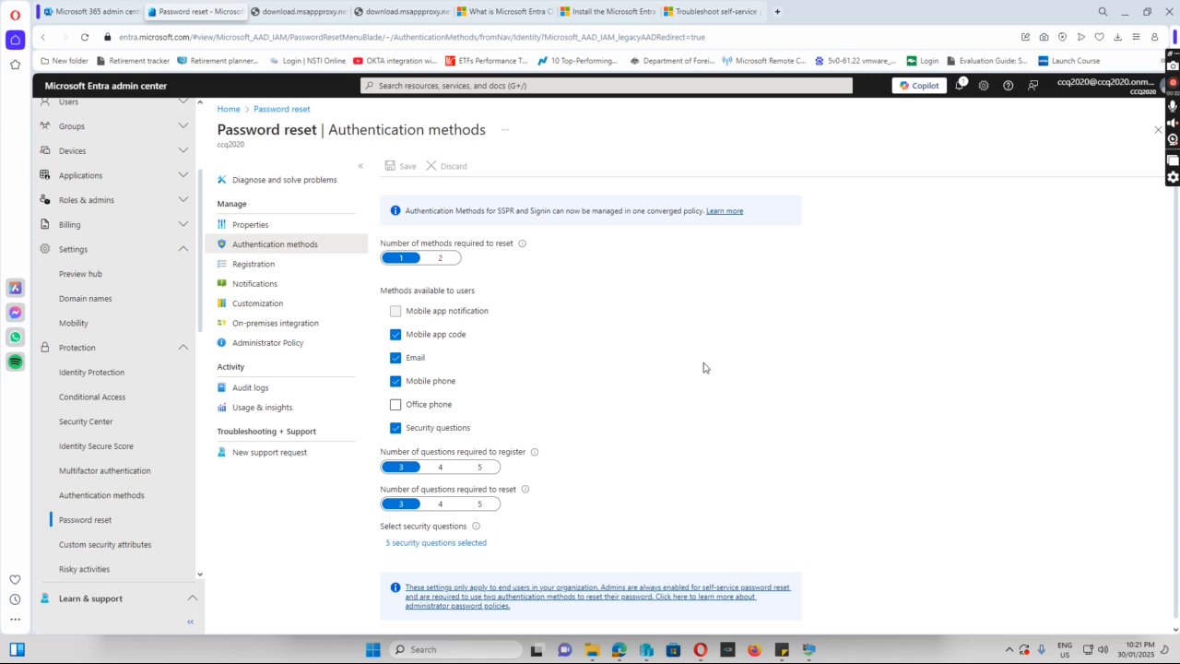
- Bring the virtual machine's desktop to the front over the Entra password reset settings
left_click(809, 650)
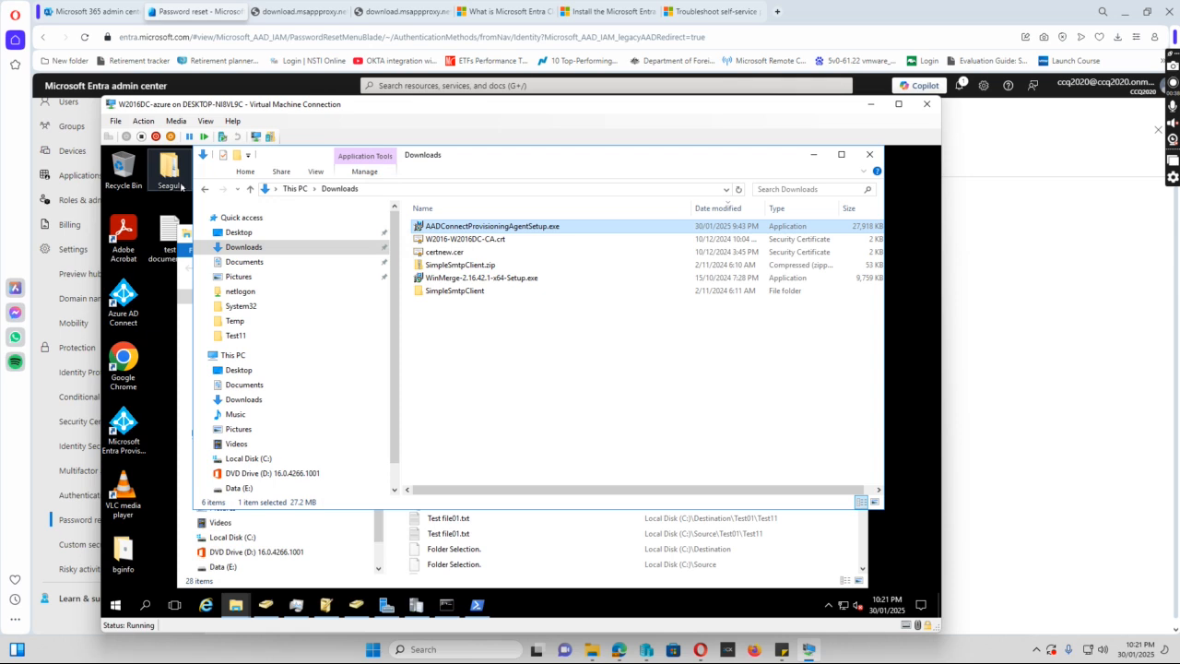
- Move the Downloads window aside and position the Quick access File Explorer window on top
left_click_drag(527, 159, 567, 357)
left_click_drag(501, 239, 513, 188)
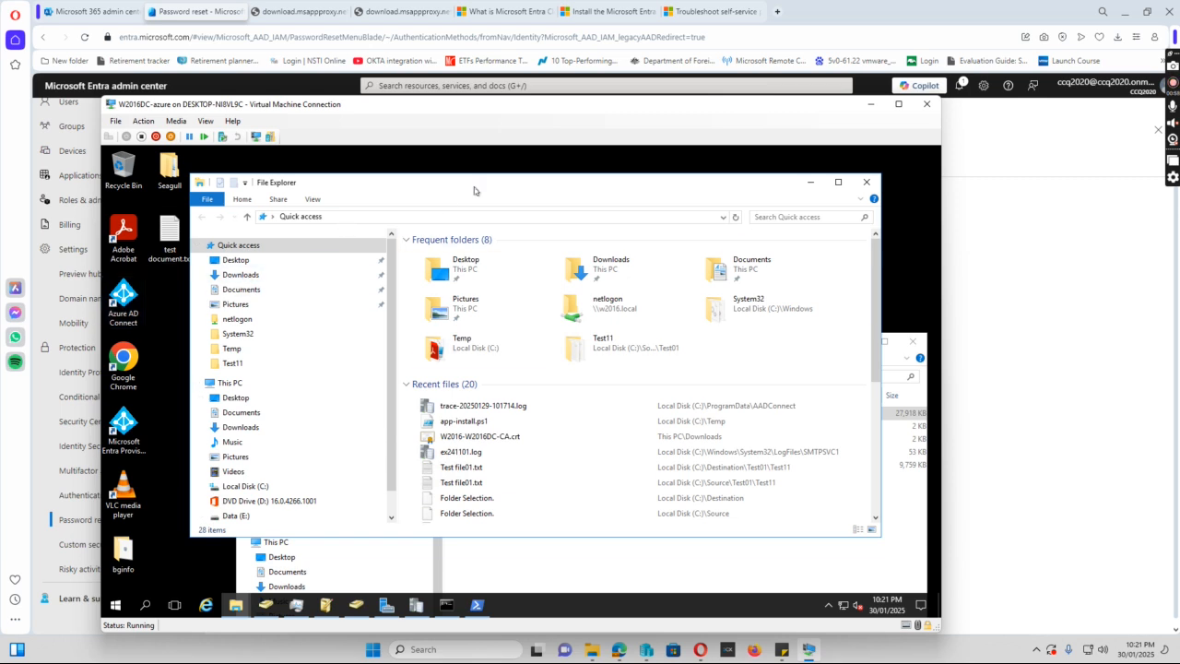
left_click_drag(477, 192, 503, 213)
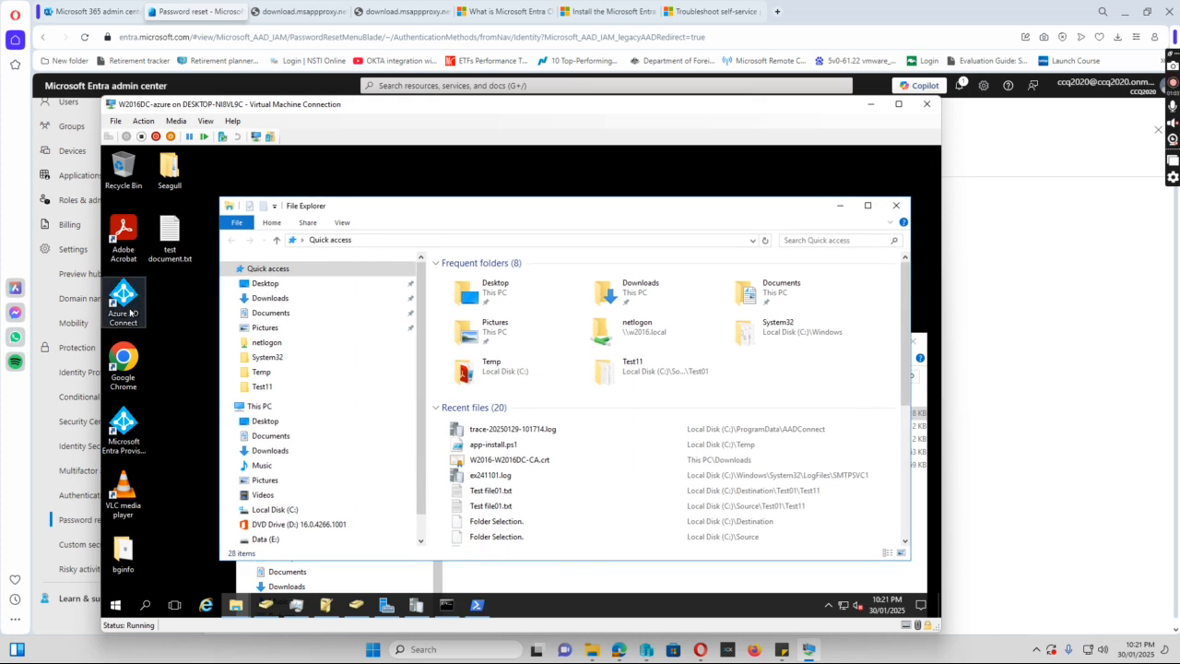
- Open W2016.local Properties, go to its Security tab, and select Administrator to view its permissions
left_click(355, 610)
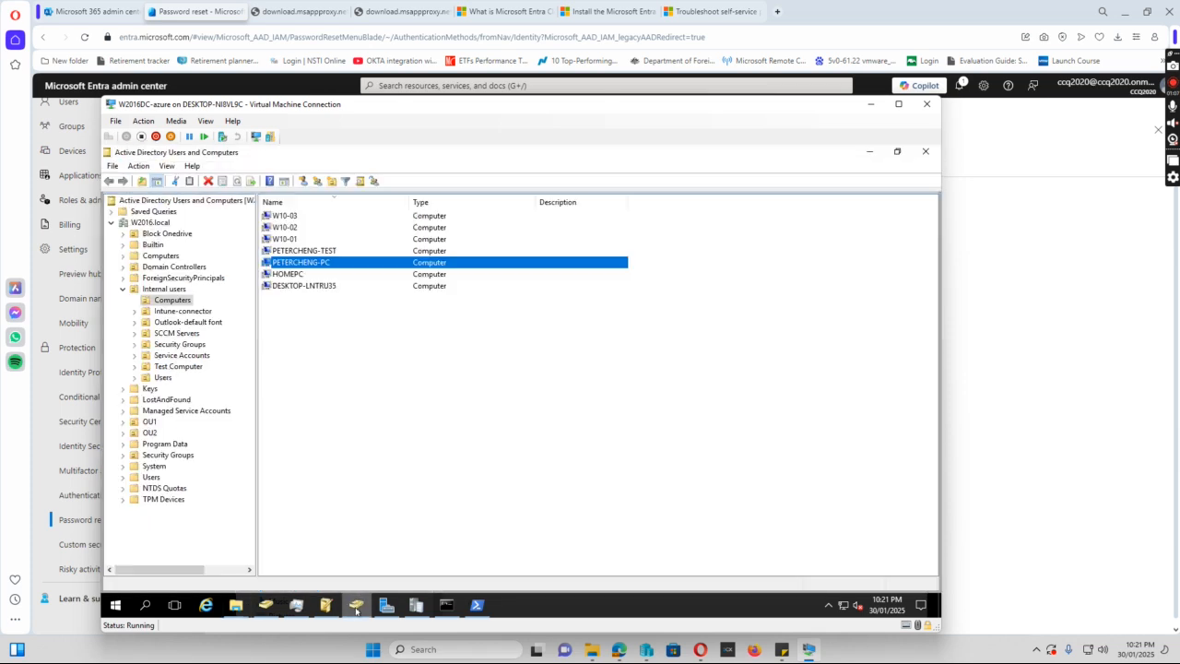
right_click(148, 225)
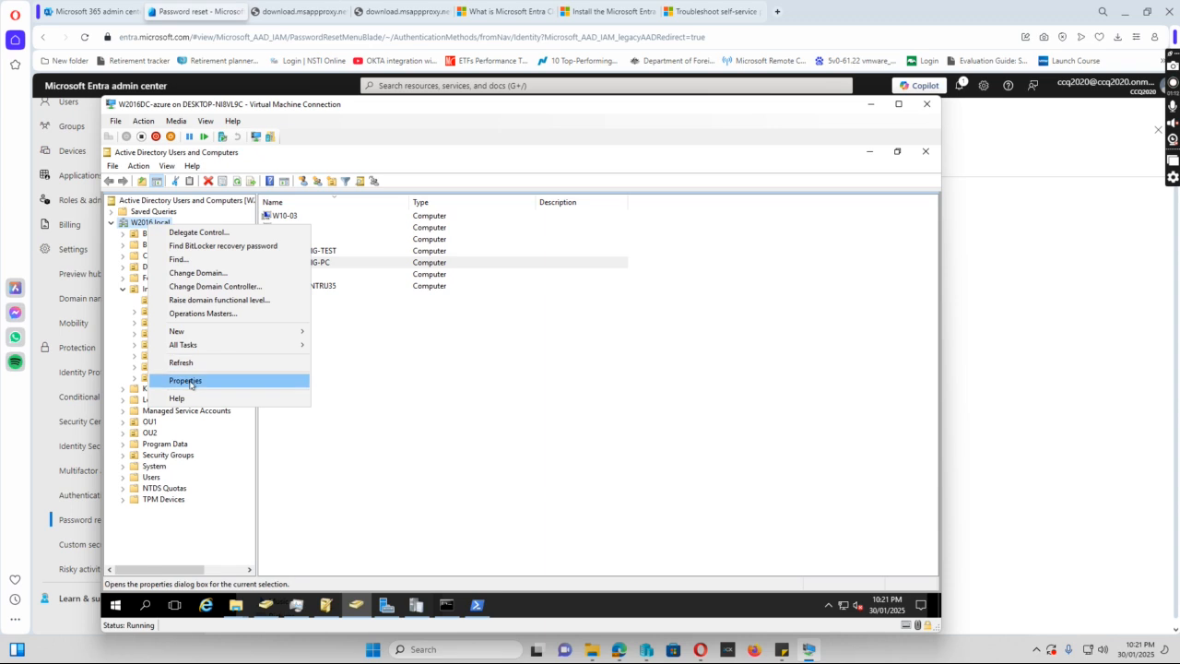
left_click(199, 382)
left_click_drag(678, 309, 525, 183)
left_click(518, 202)
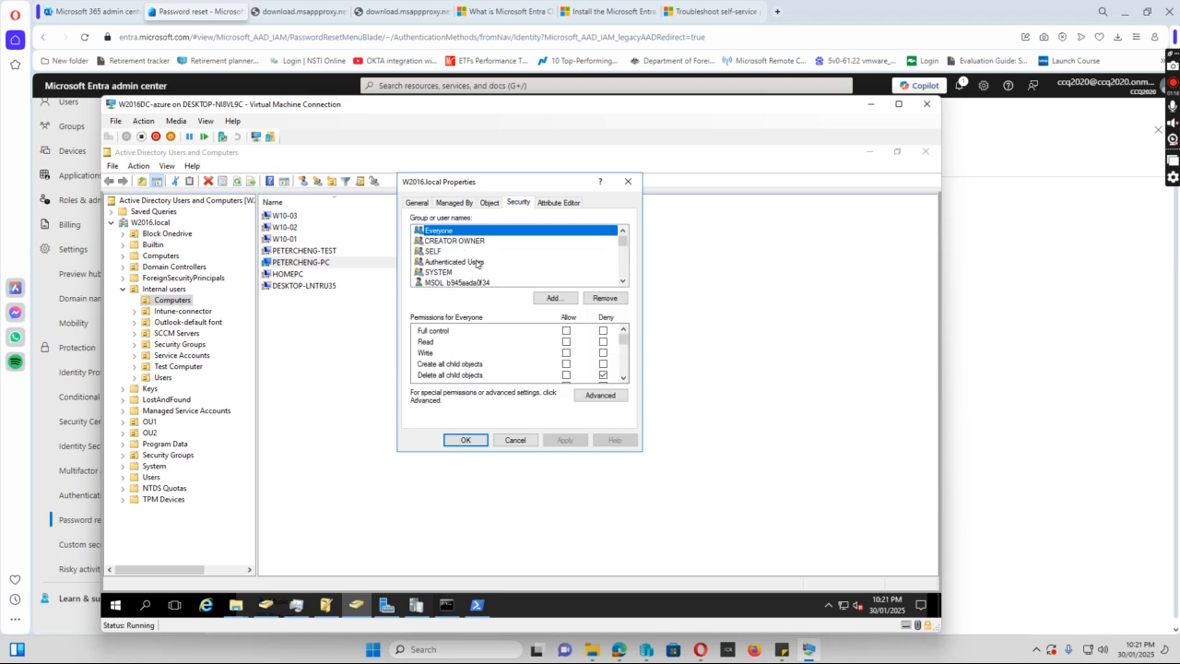
scroll(477, 264, "down", 1)
scroll(475, 269, "down", 1)
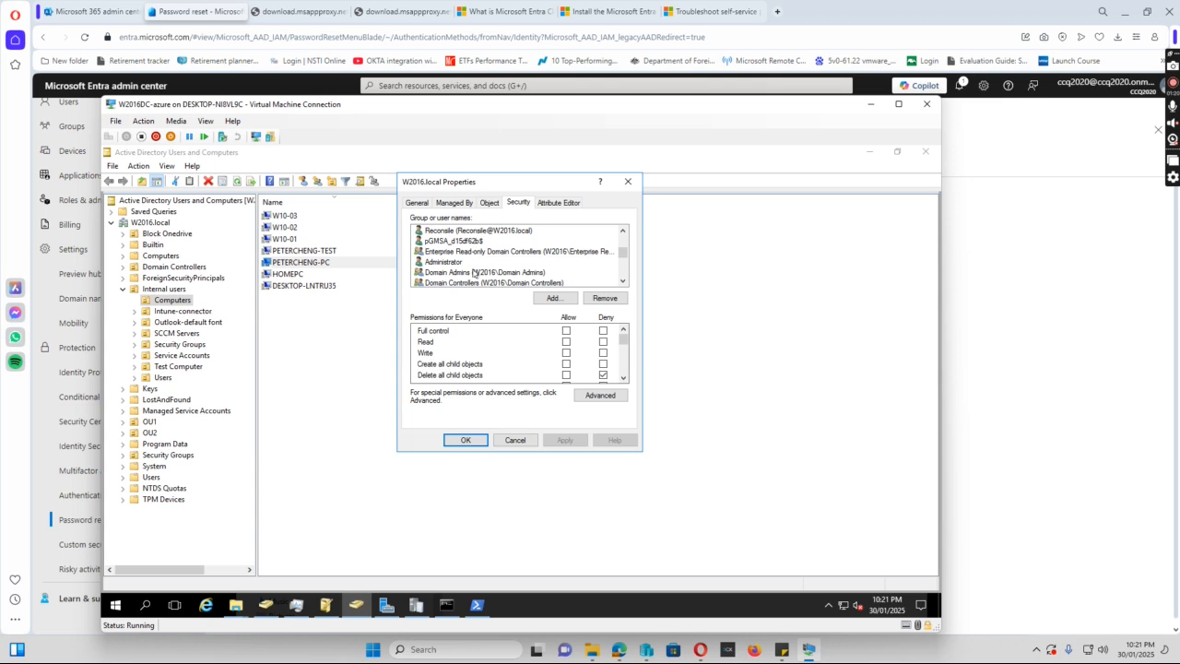
left_click(450, 263)
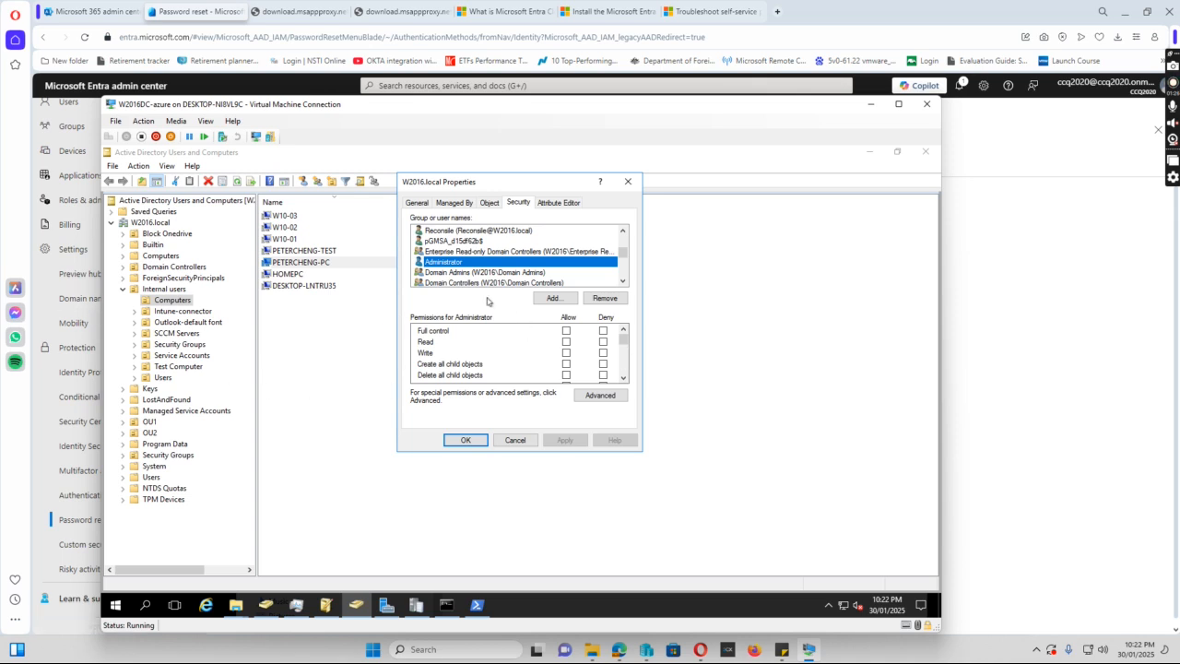
- In Advanced security settings, open Administrator's Reset password entry for descendant user objects
left_click(601, 396)
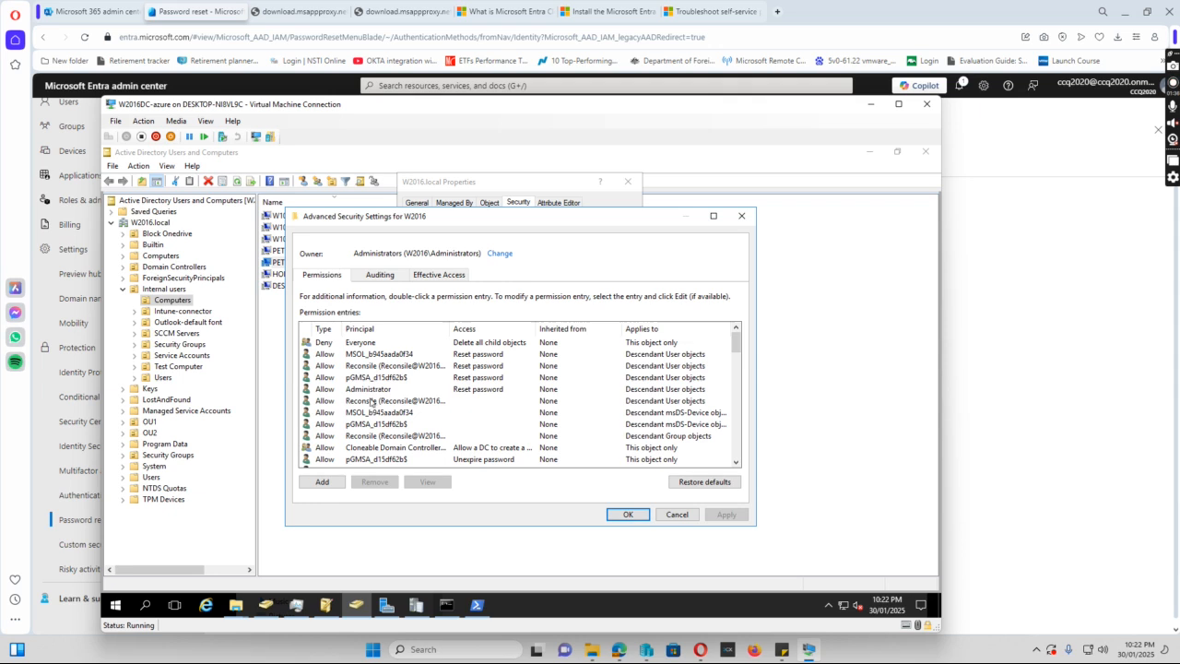
left_click(365, 391)
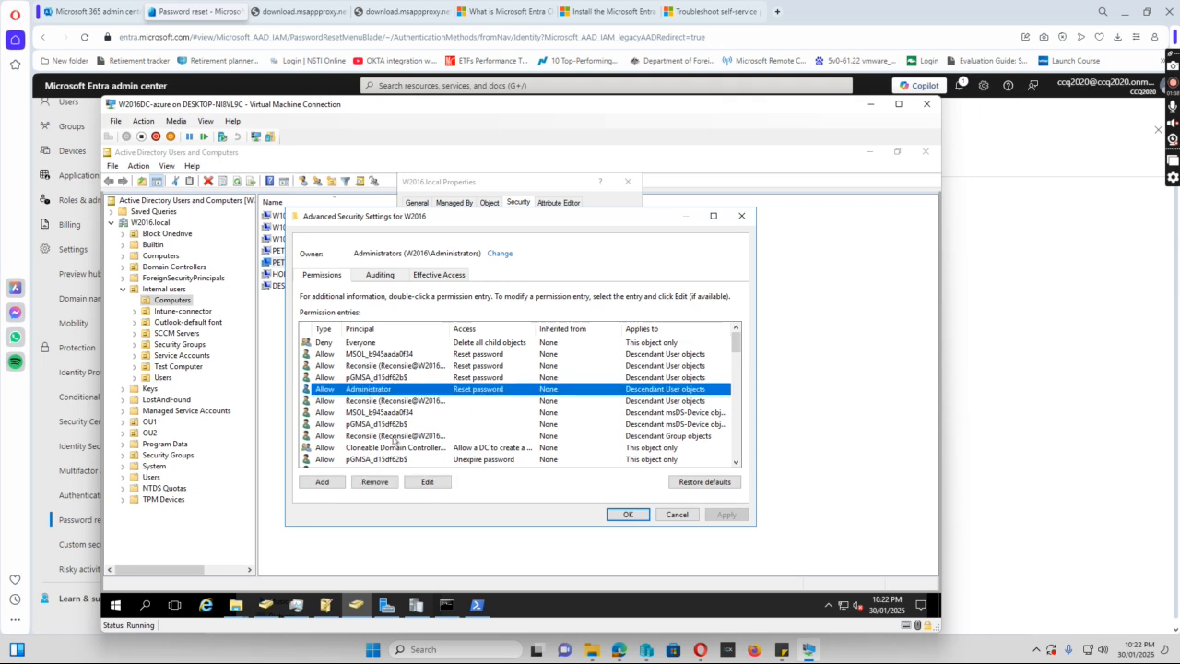
left_click(434, 482)
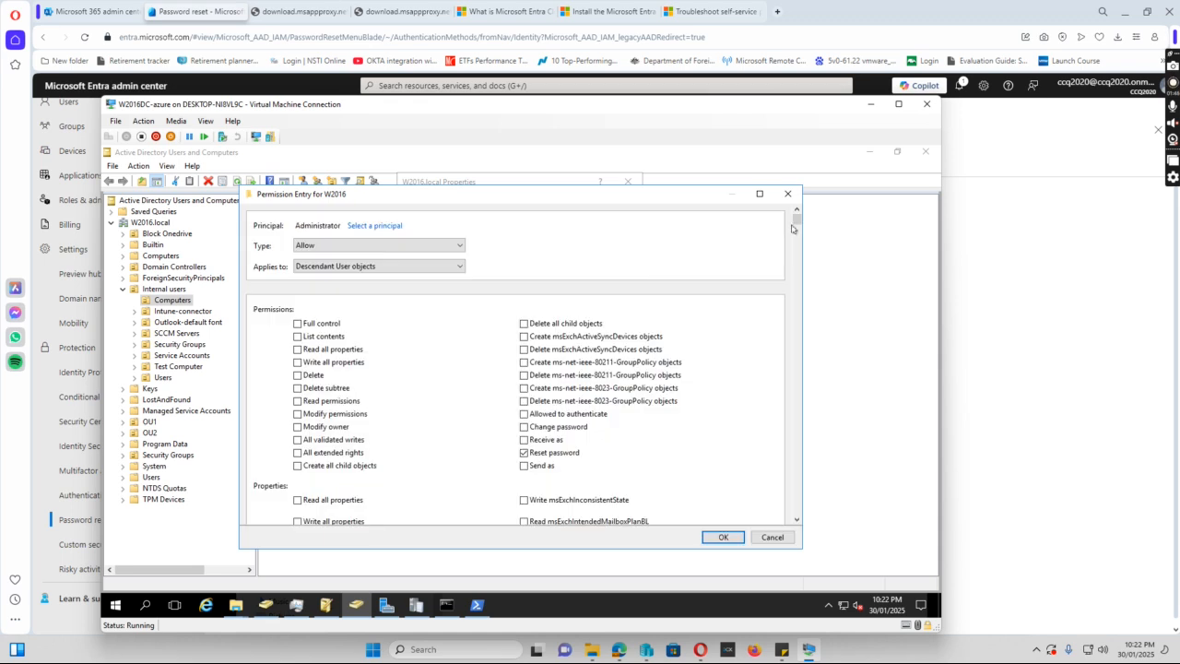
mouse_move(797, 220)
left_mouse_down()
mouse_move(814, 518)
mouse_move(798, 214)
left_mouse_up()
scroll(627, 401, "down", 1)
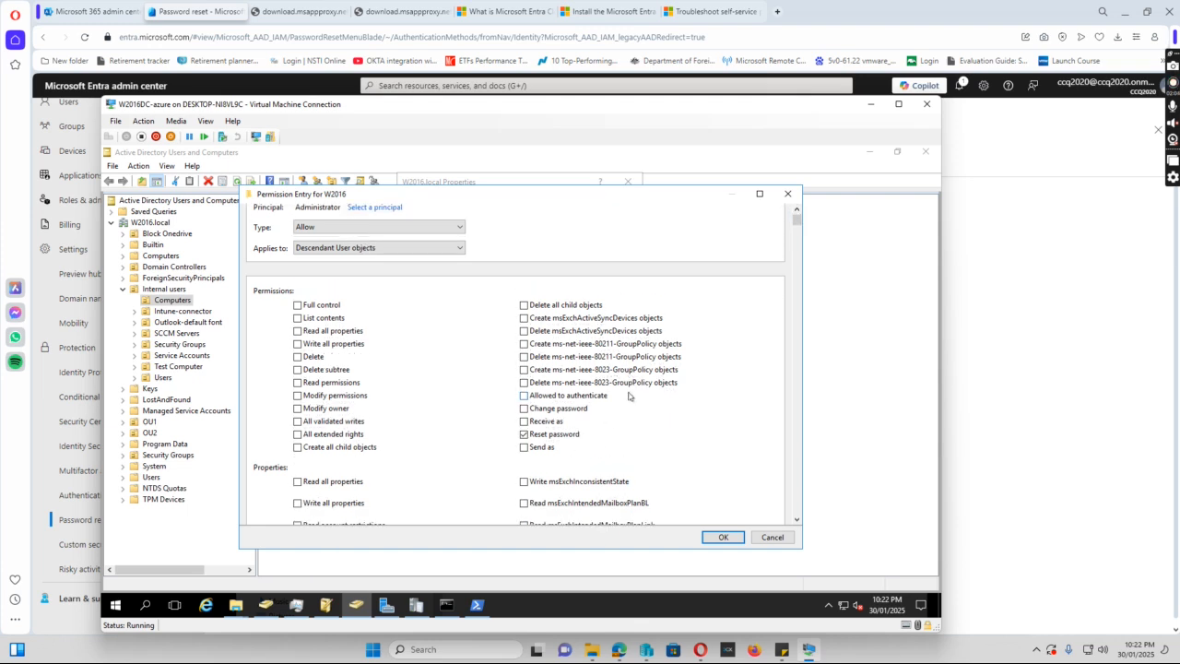
scroll(501, 459, "up", 1)
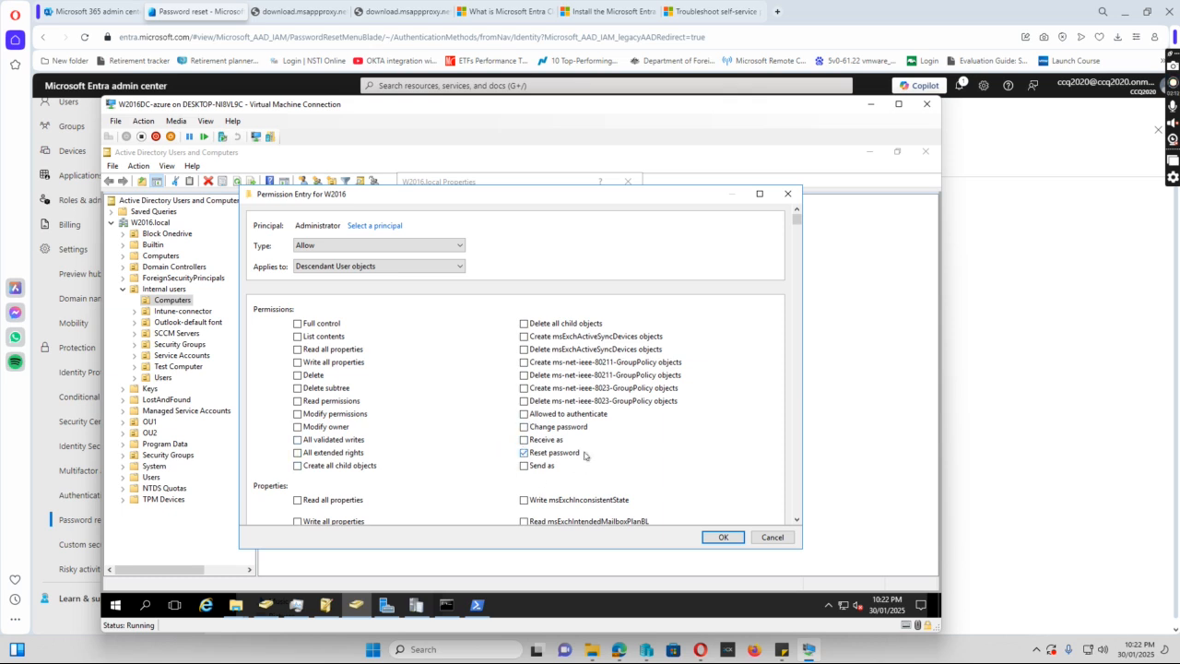
- Keep the Reset password permission and OK out of all three W2016.local dialogs
left_click(725, 537)
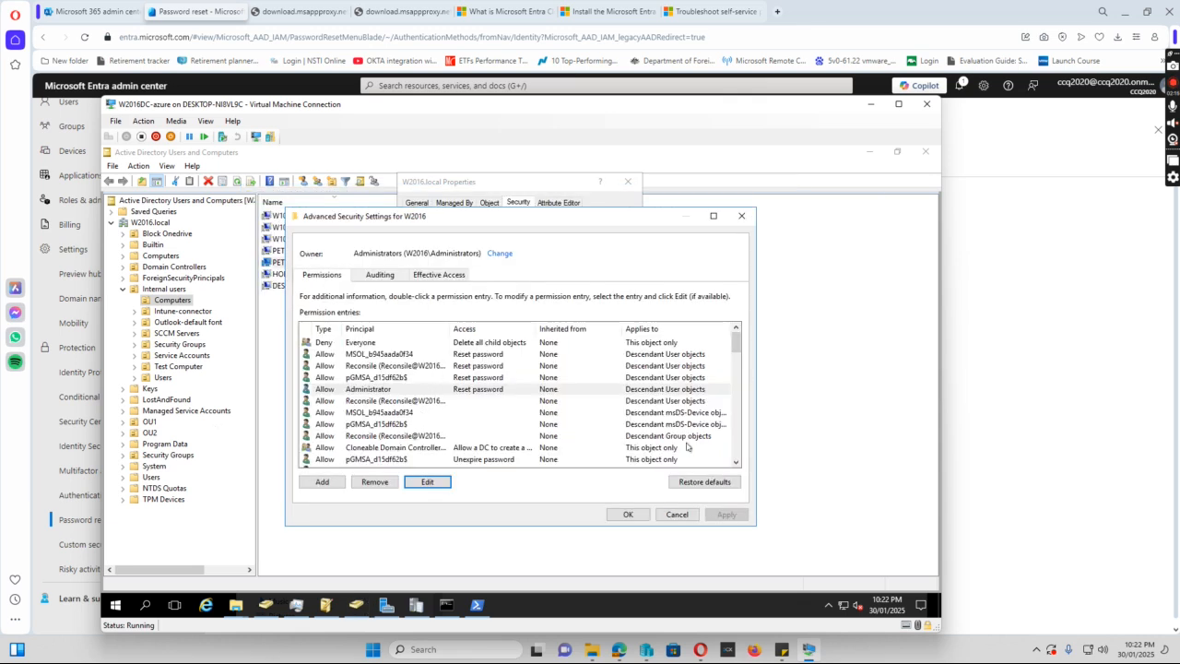
left_click(631, 518)
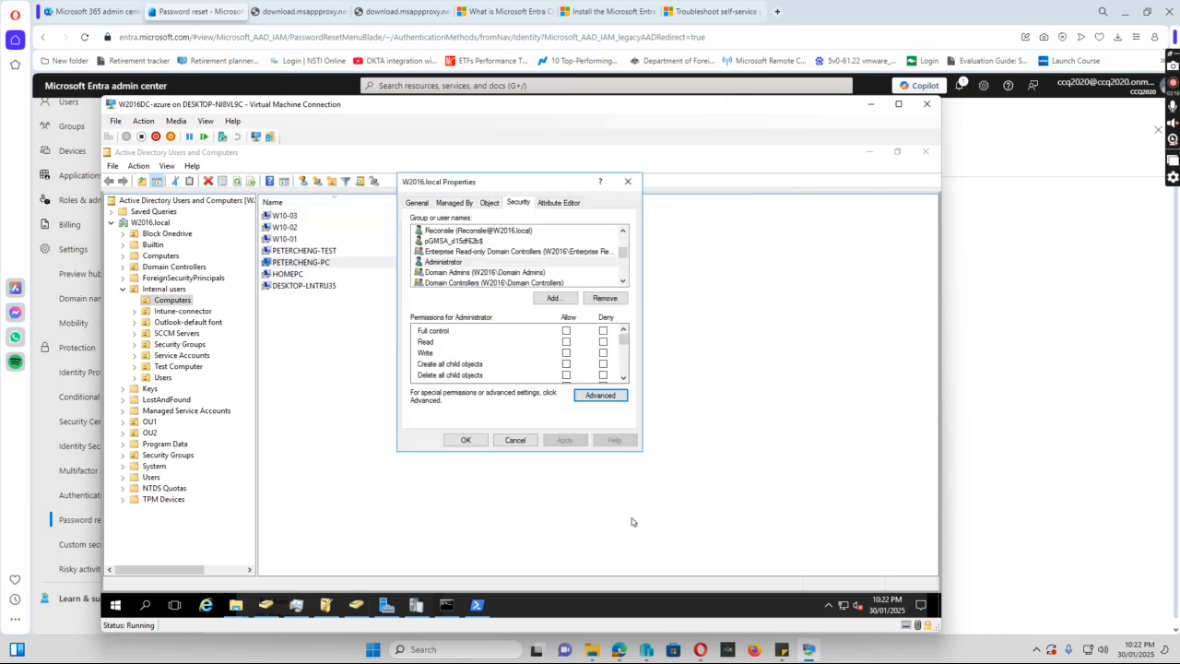
left_click(465, 445)
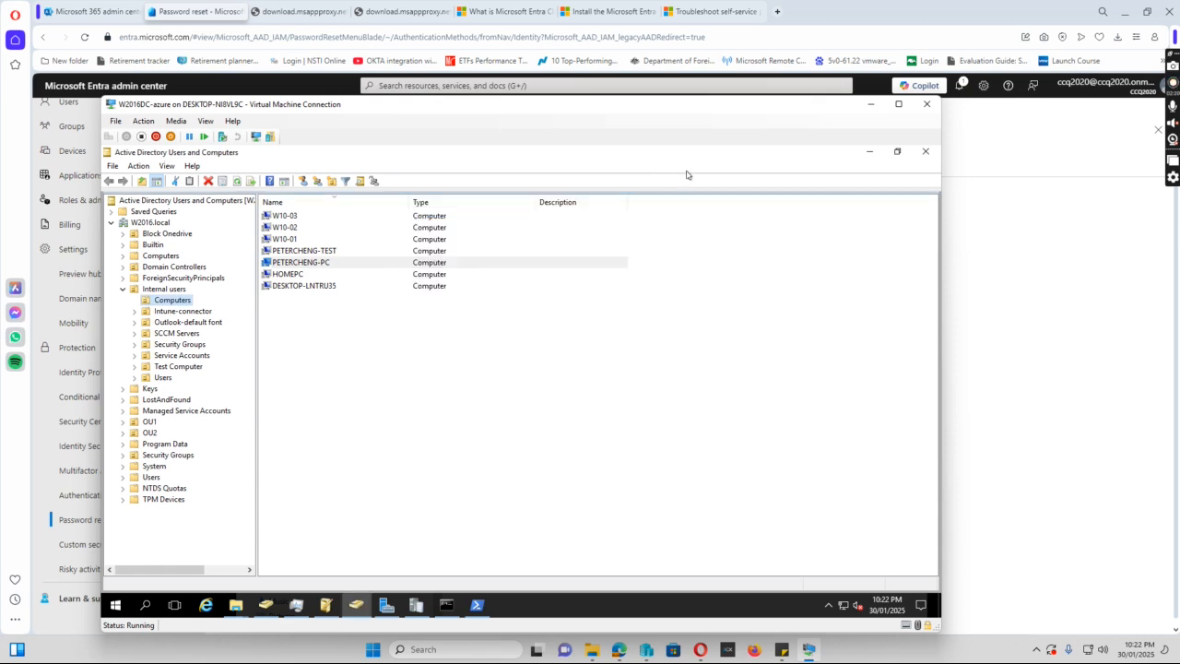
- Minimize ADUC, launch Azure AD Connect, and choose Customize synchronization options
left_click(869, 151)
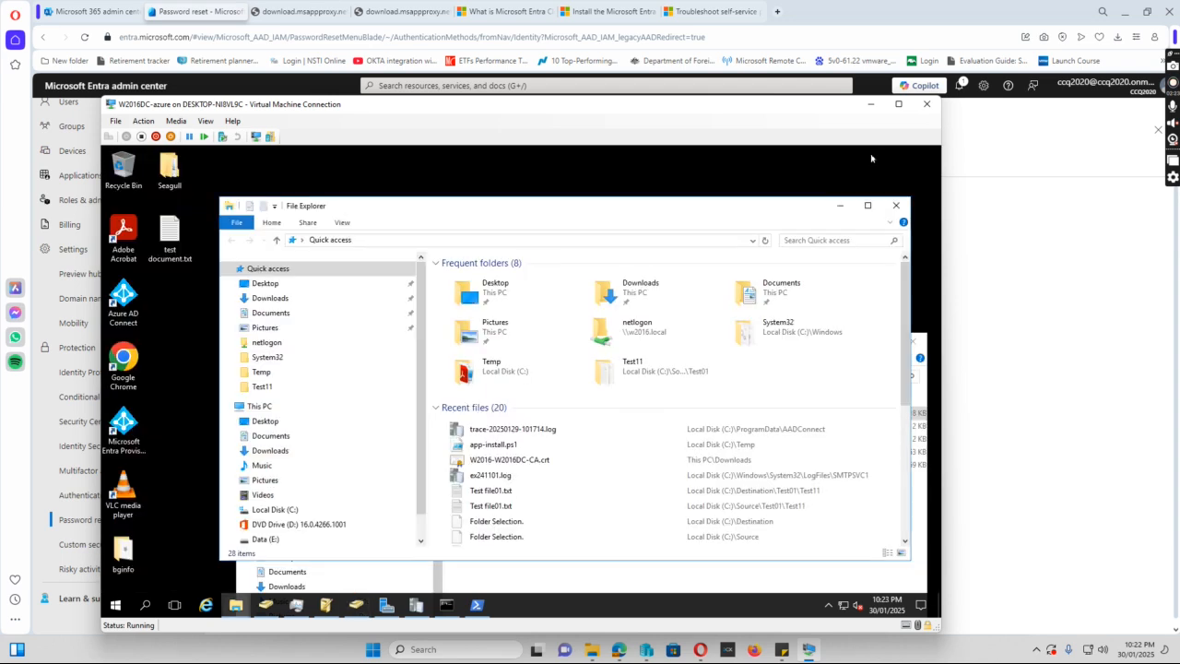
left_click(124, 300)
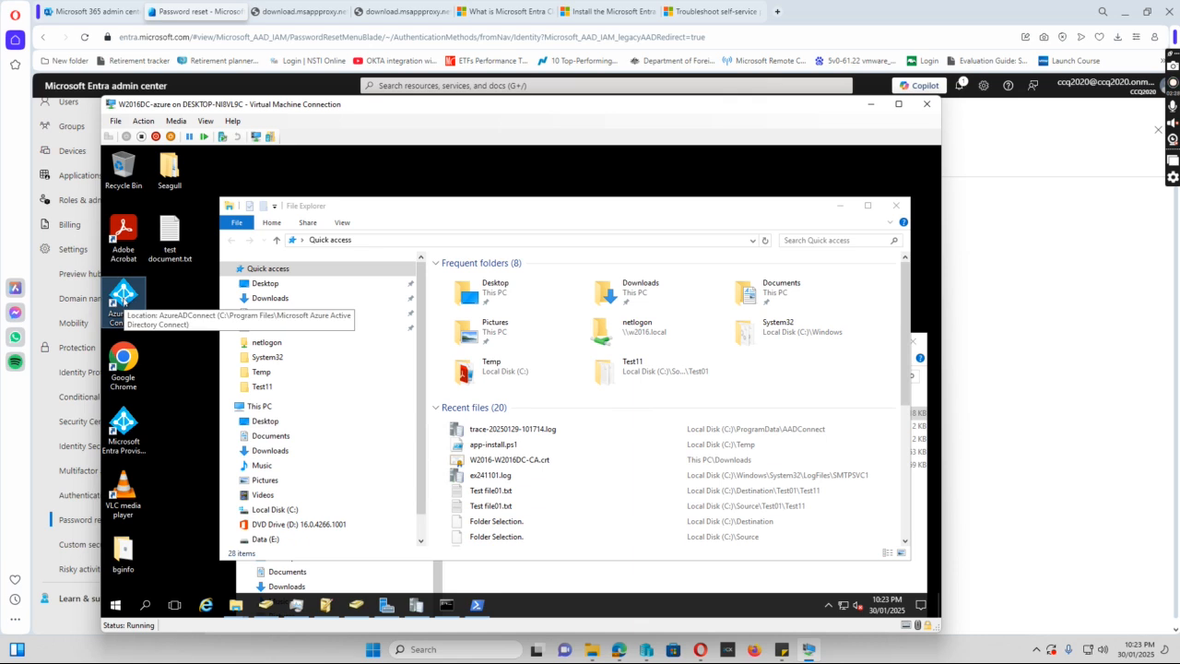
double_click(123, 299)
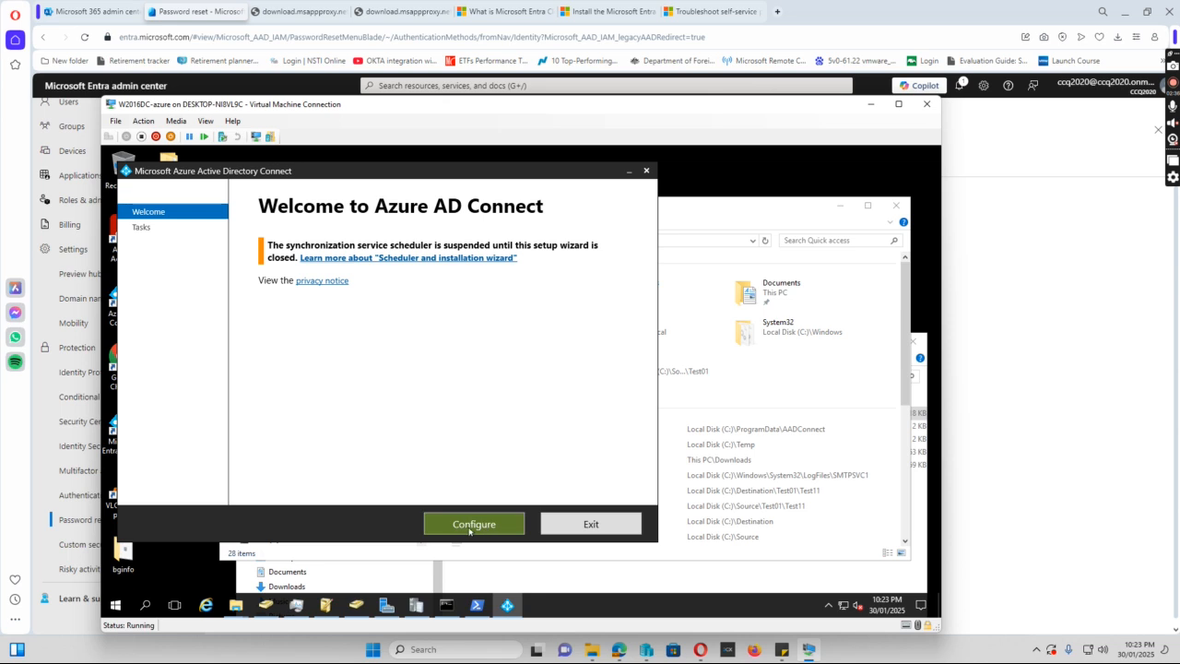
left_click(474, 525)
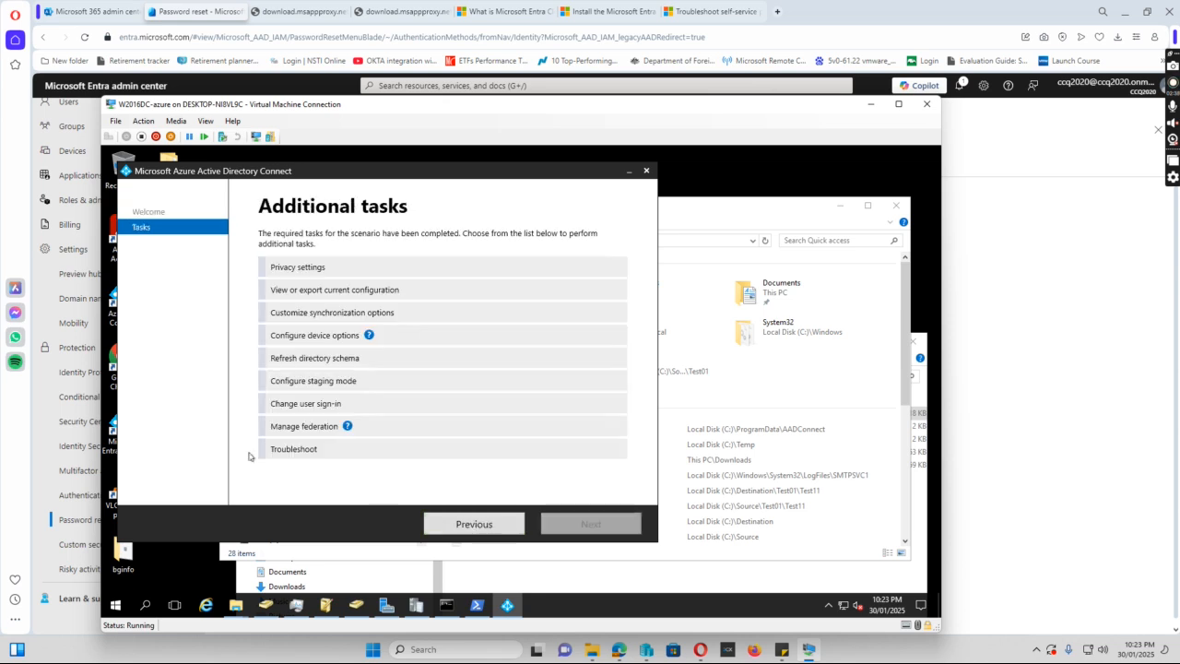
left_click(335, 314)
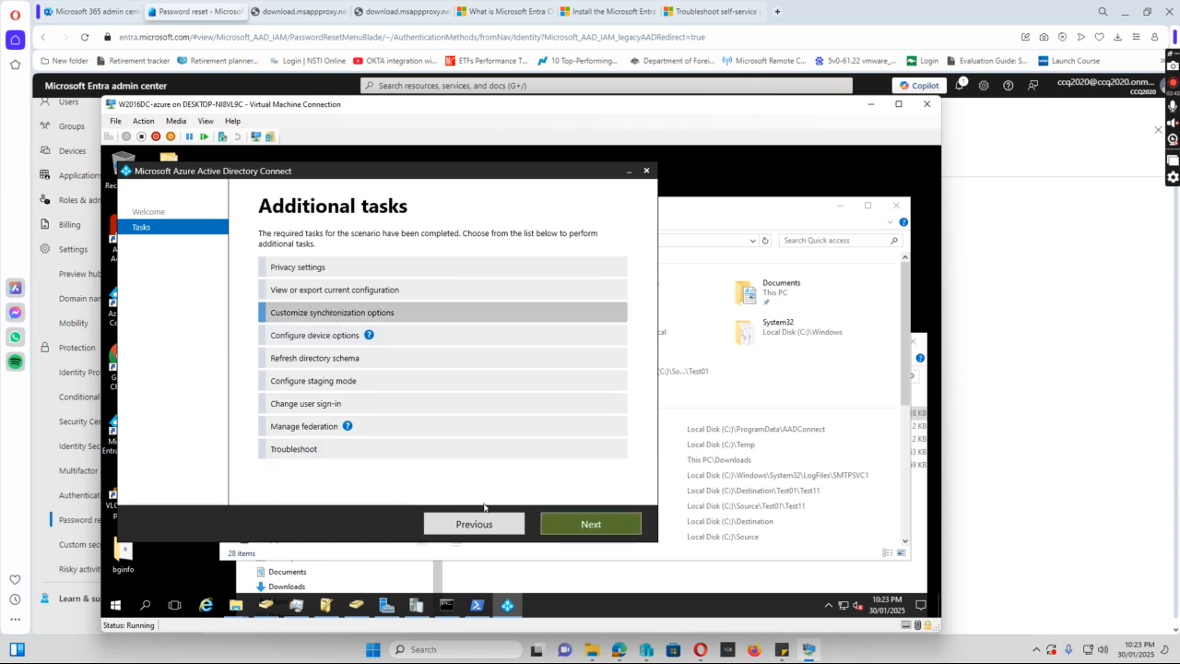
left_click(621, 529)
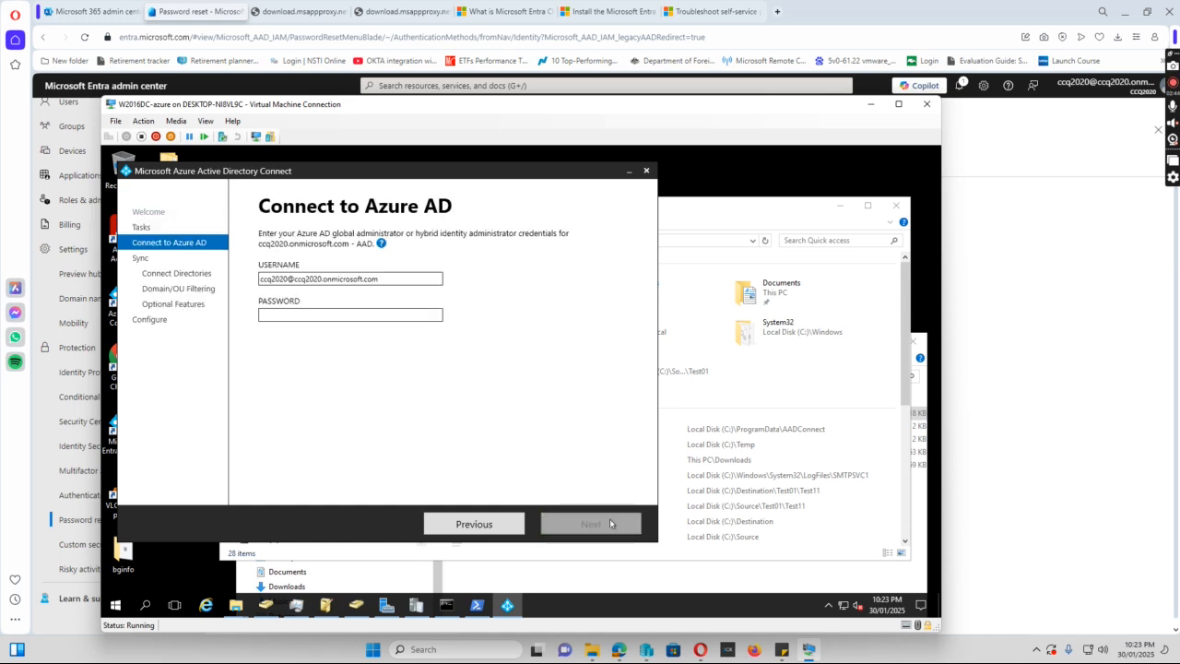
- Sign in to Azure AD with the administrator password and continue past the W2016.local directory
left_click(303, 316)
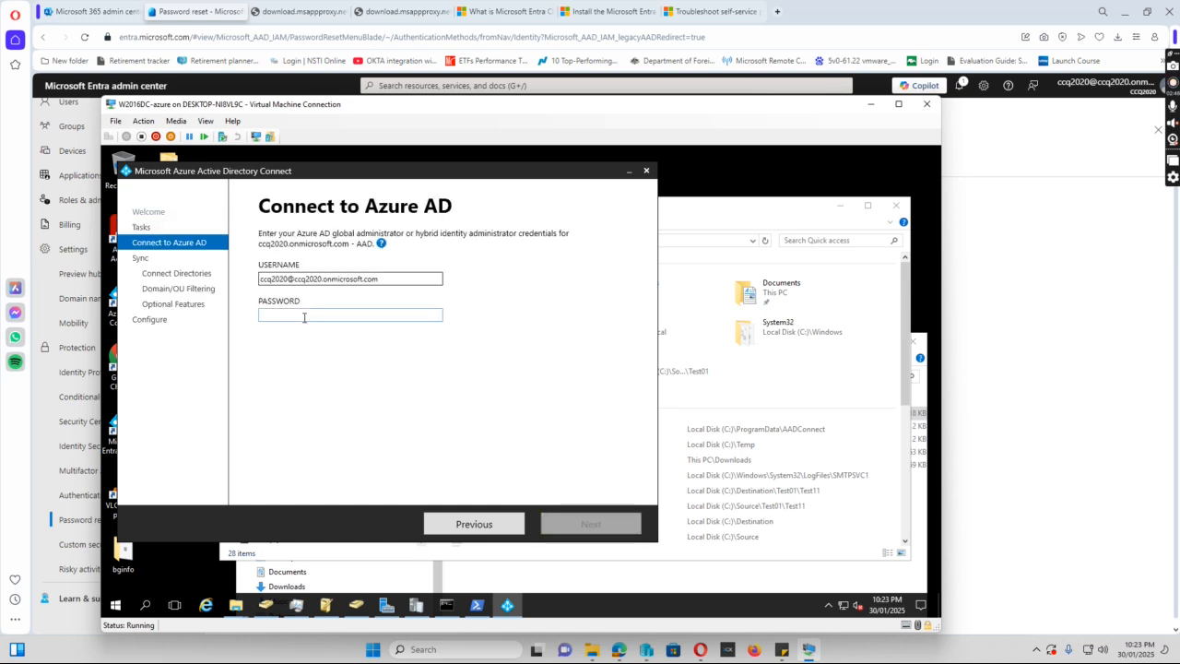
type("••")
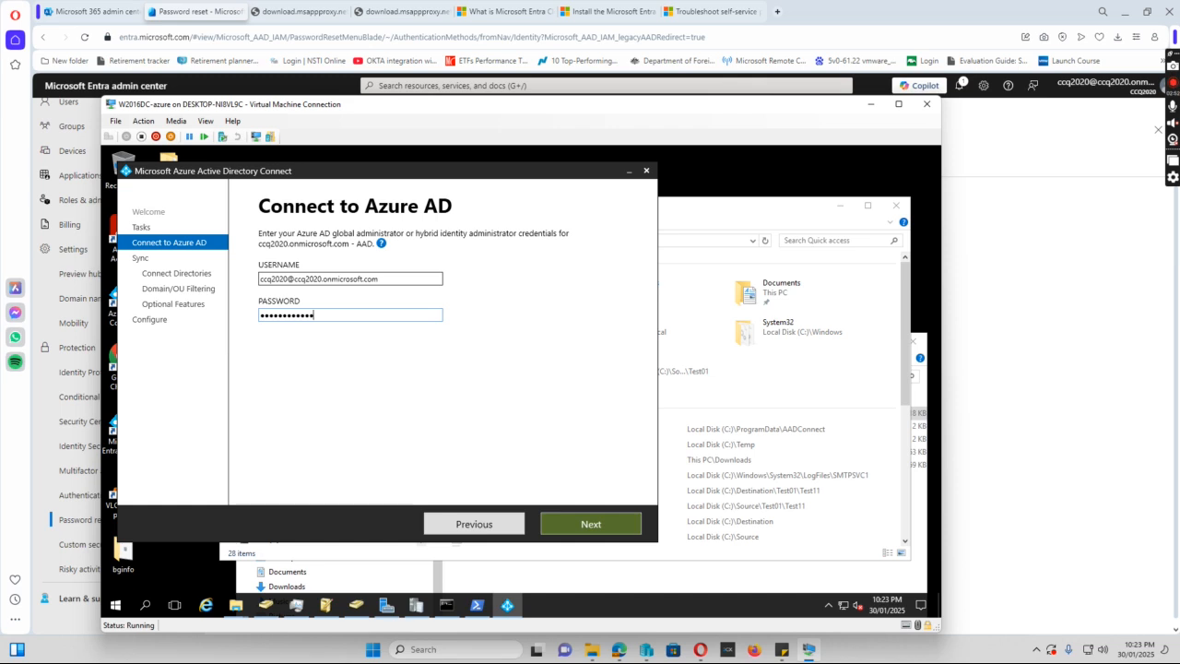
left_click(584, 522)
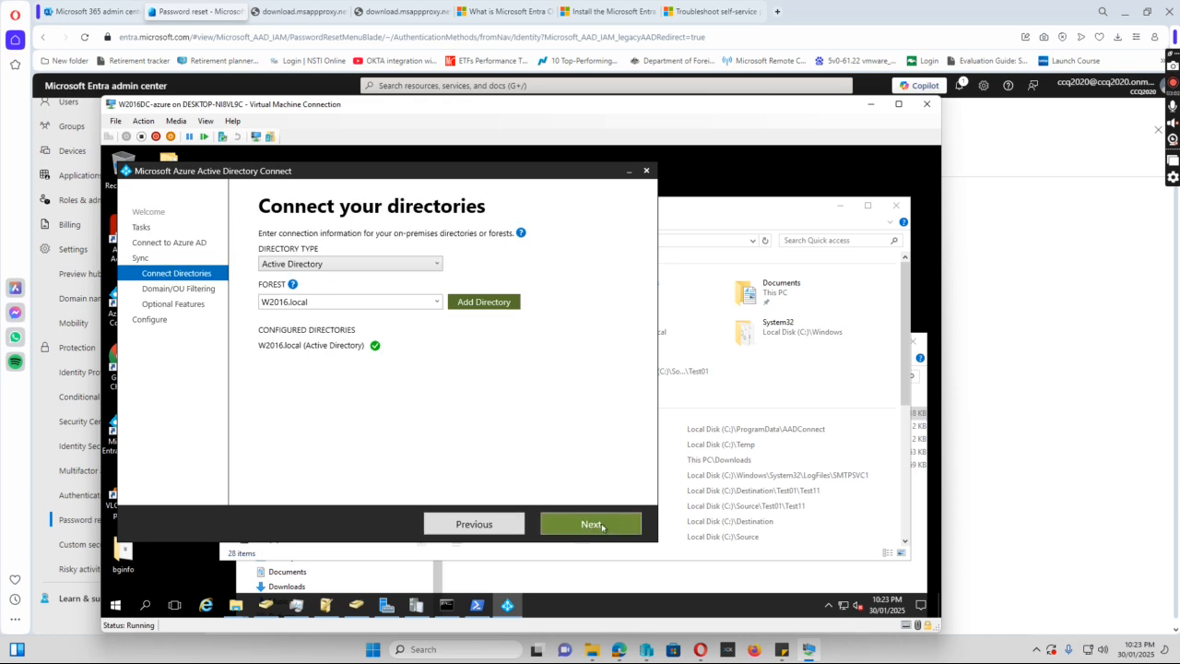
left_click(600, 525)
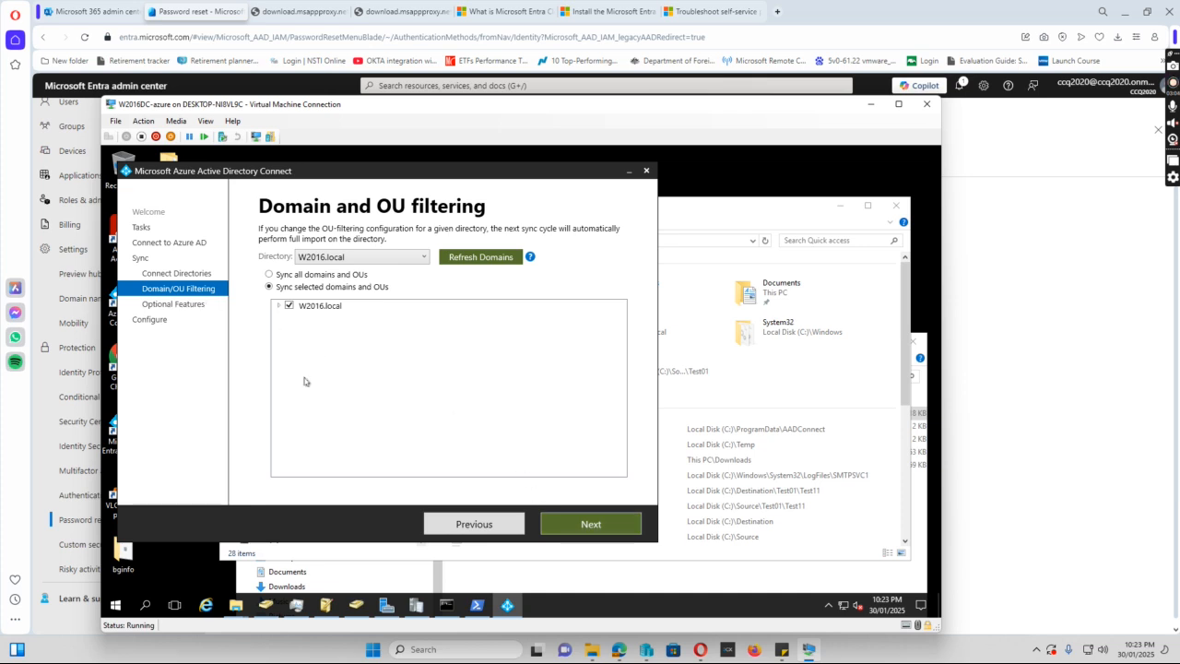
- Tick Password writeback among optional features and advance through Directory extensions to Ready to configure
left_click(279, 307)
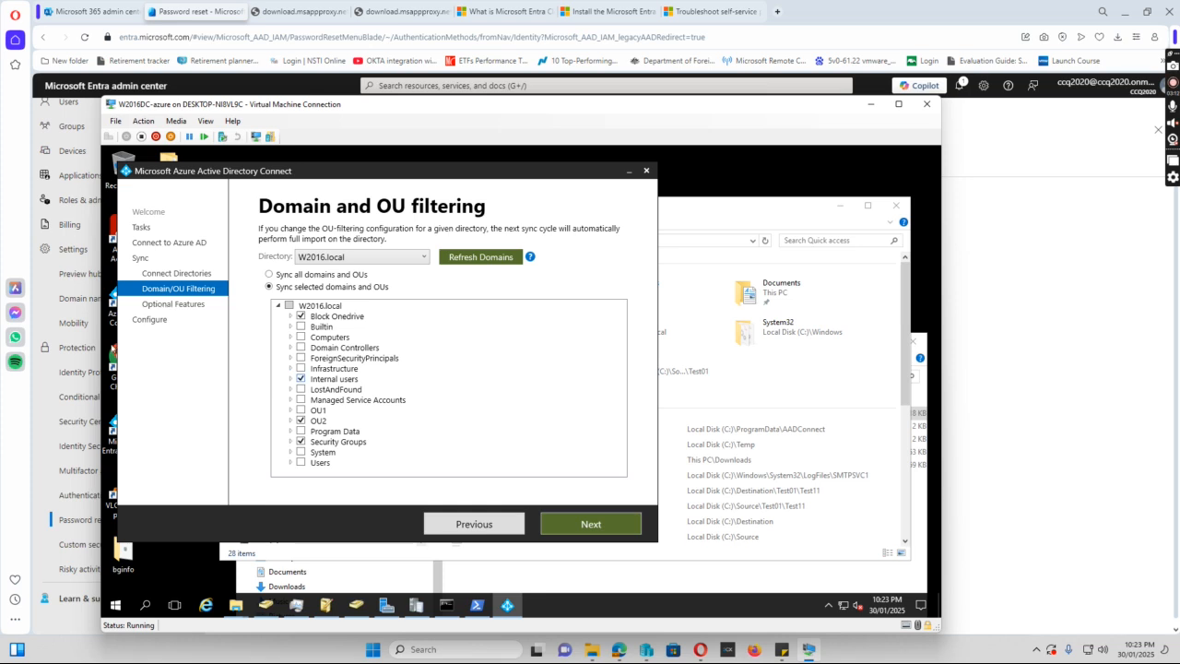
left_click(591, 524)
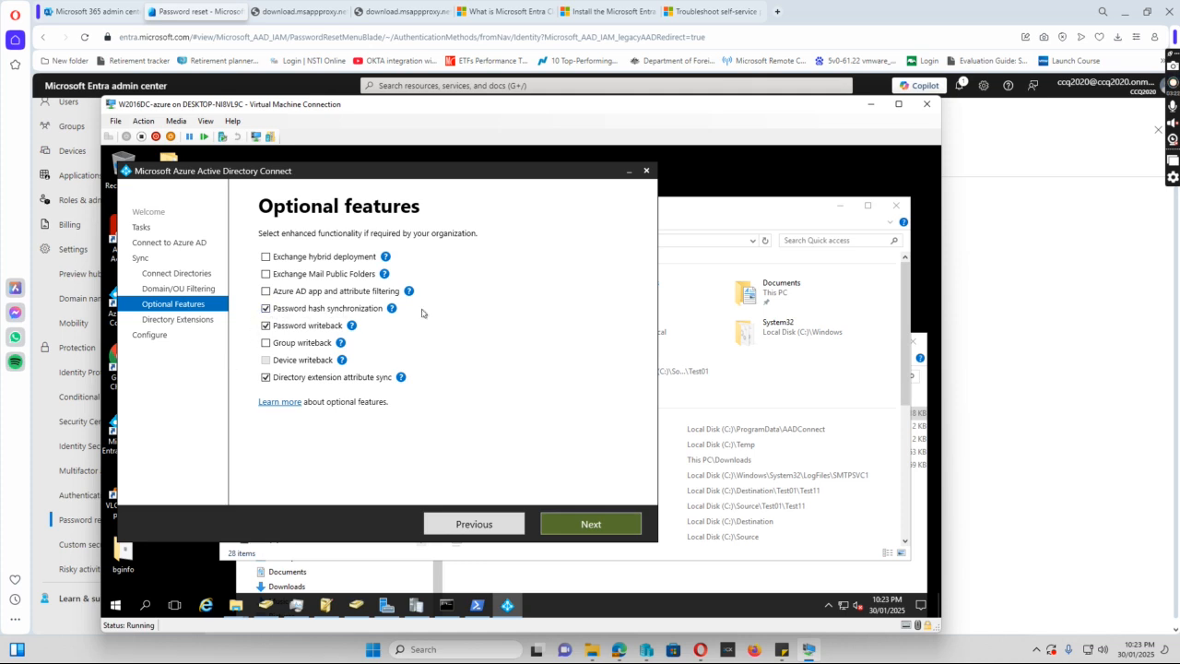
left_click(265, 324)
mouse_move(343, 361)
left_click(604, 529)
left_click(591, 525)
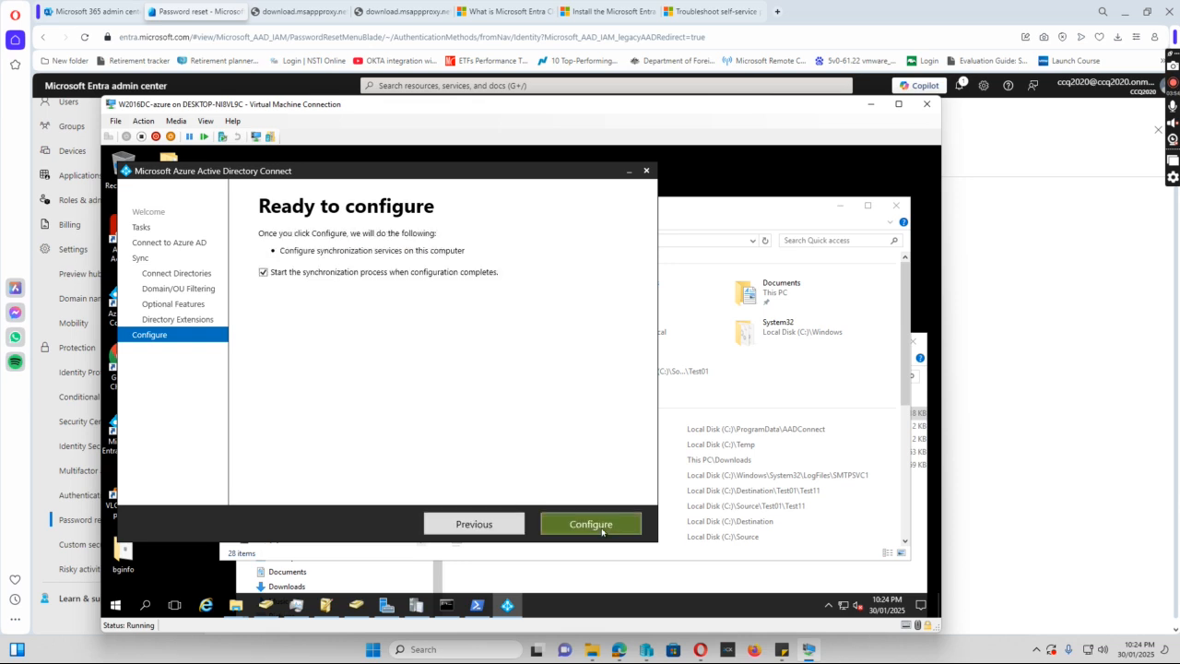
- Apply the configuration, dismiss the Updates available prompt, and exit once synchronization has started
left_click(591, 524)
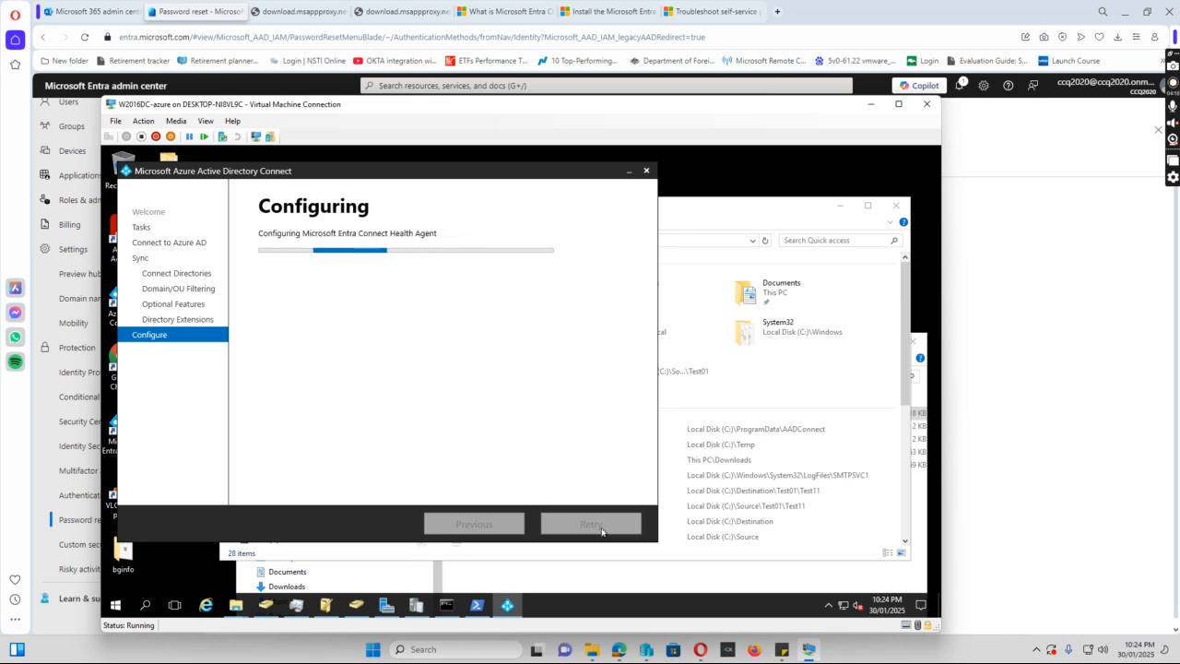
left_click_drag(482, 109, 623, 130)
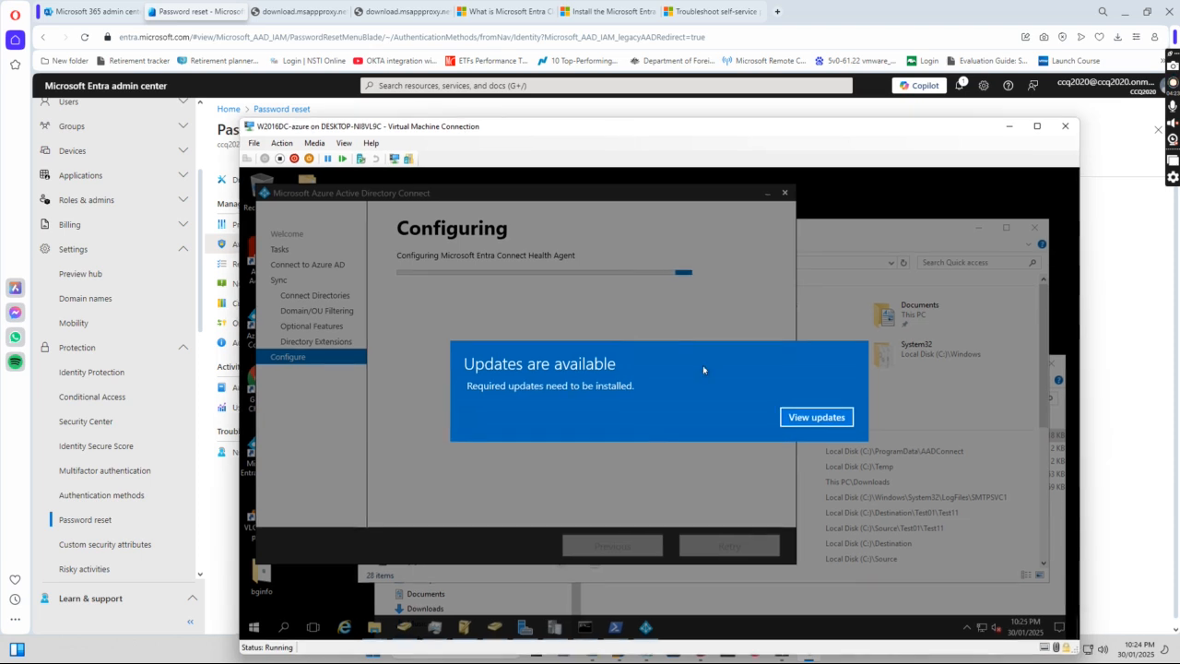
left_click(797, 415)
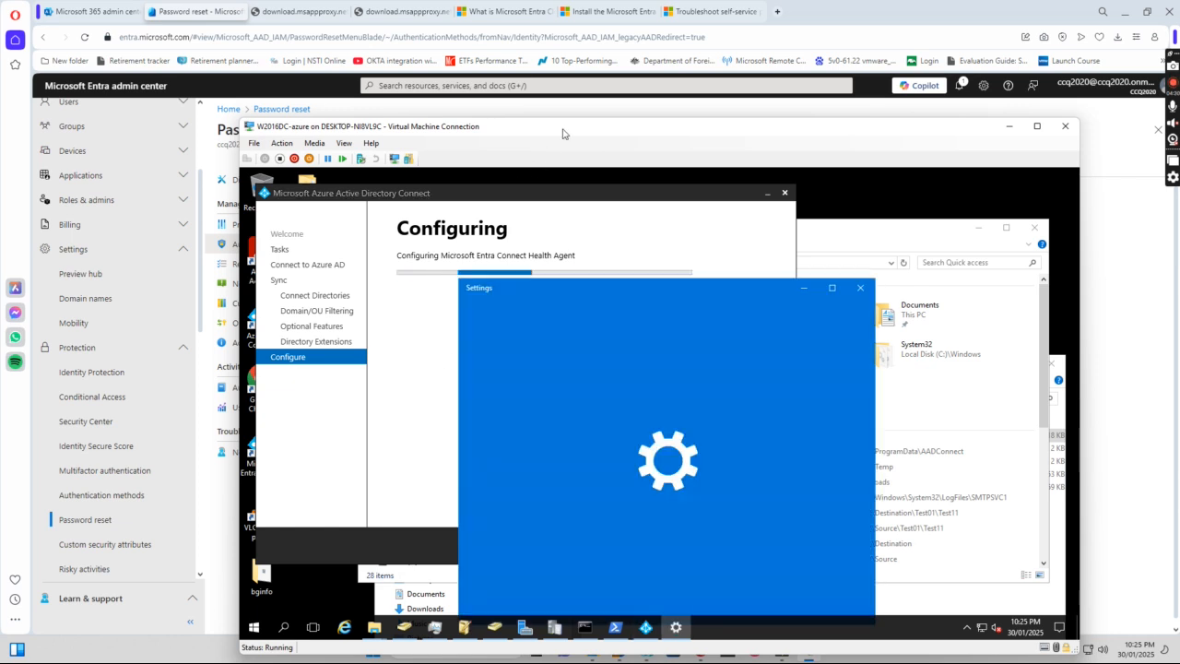
left_click(859, 289)
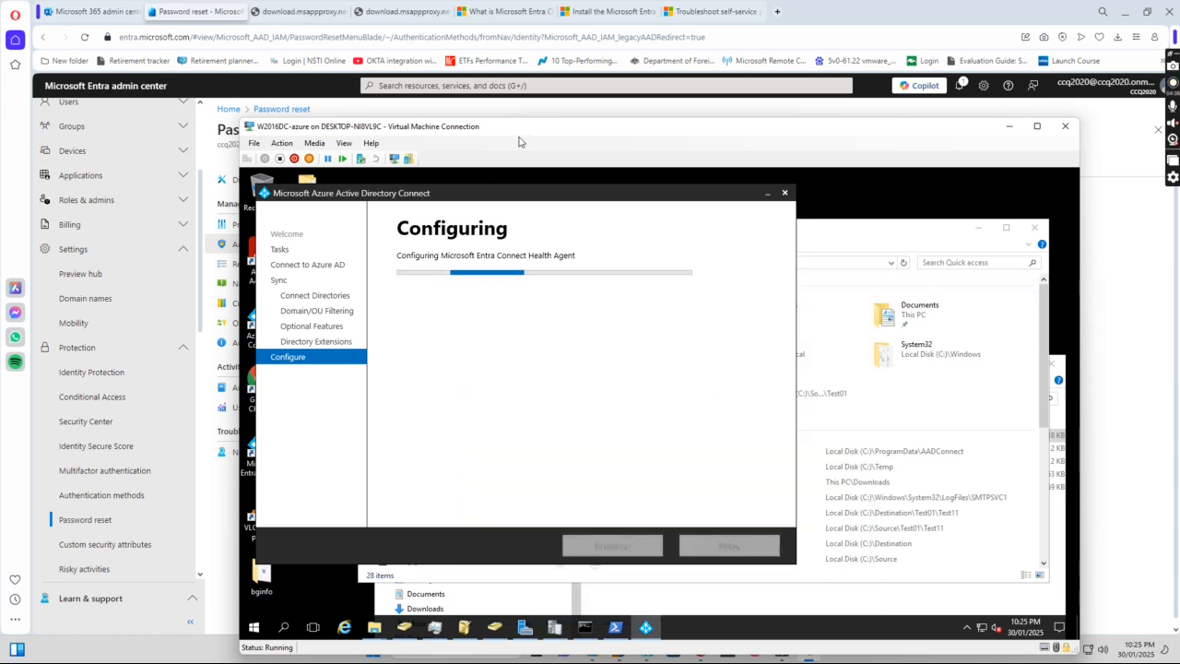
left_click_drag(524, 135, 548, 142)
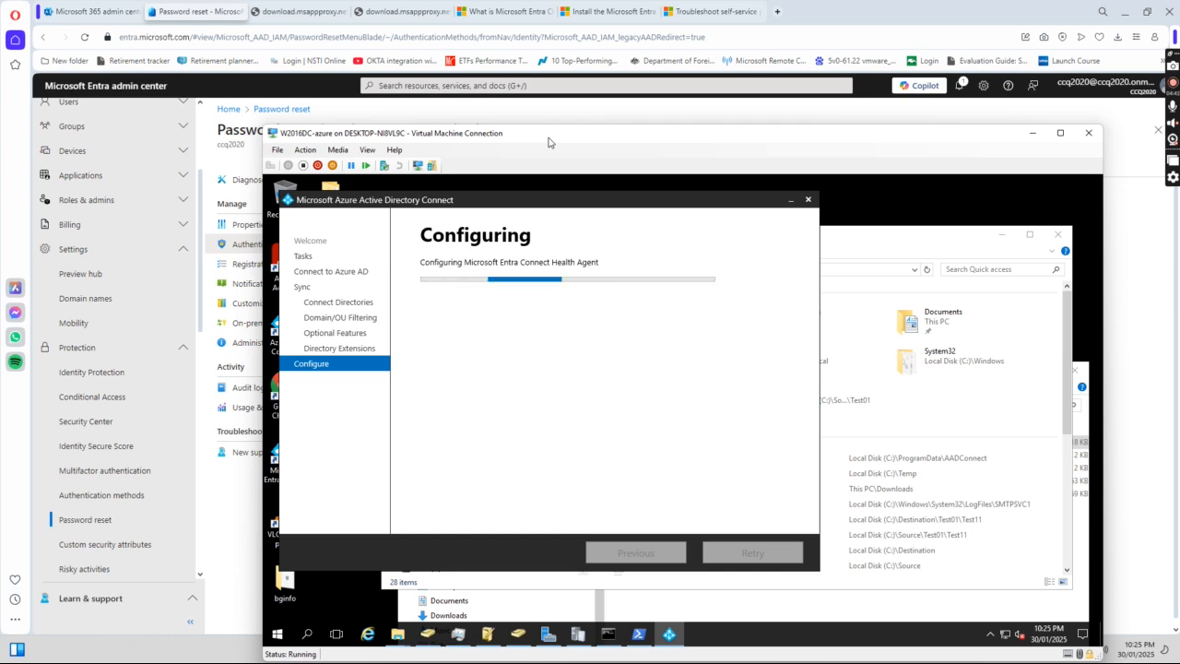
mouse_move(694, 139)
left_mouse_down()
mouse_move(672, 105)
mouse_move(684, 125)
left_mouse_up()
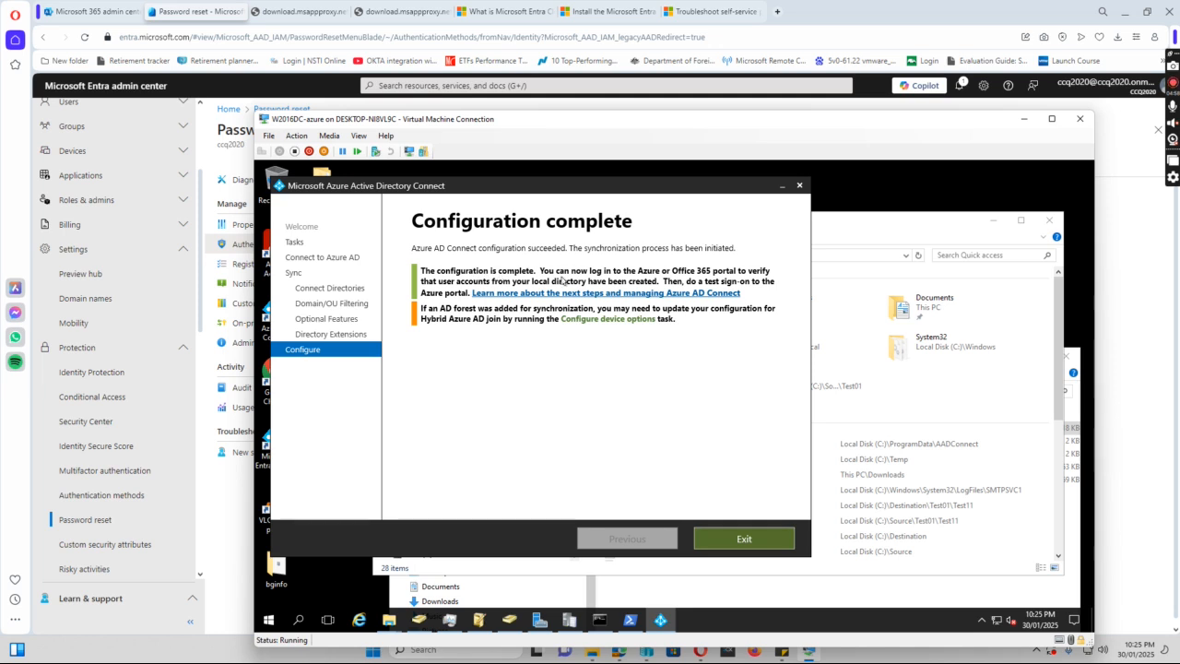
left_click(745, 542)
- Move the VM Connection window aside and switch to the Microsoft 365 admin center tab
left_click_drag(575, 126, 619, 159)
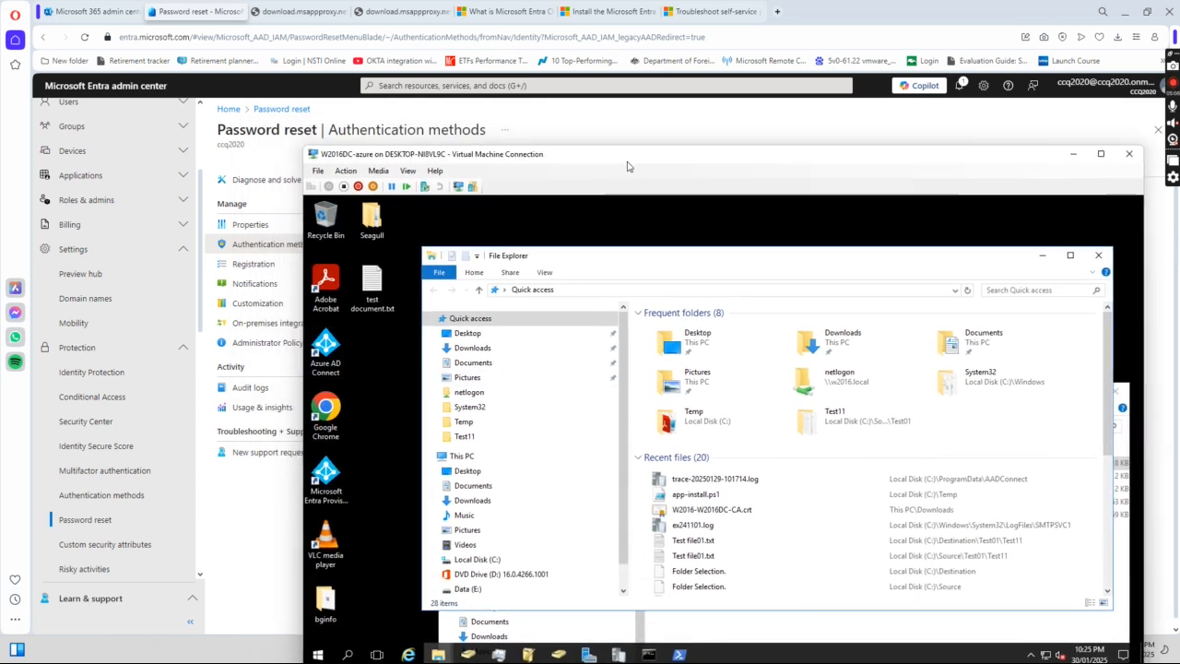
left_click_drag(617, 160, 644, 182)
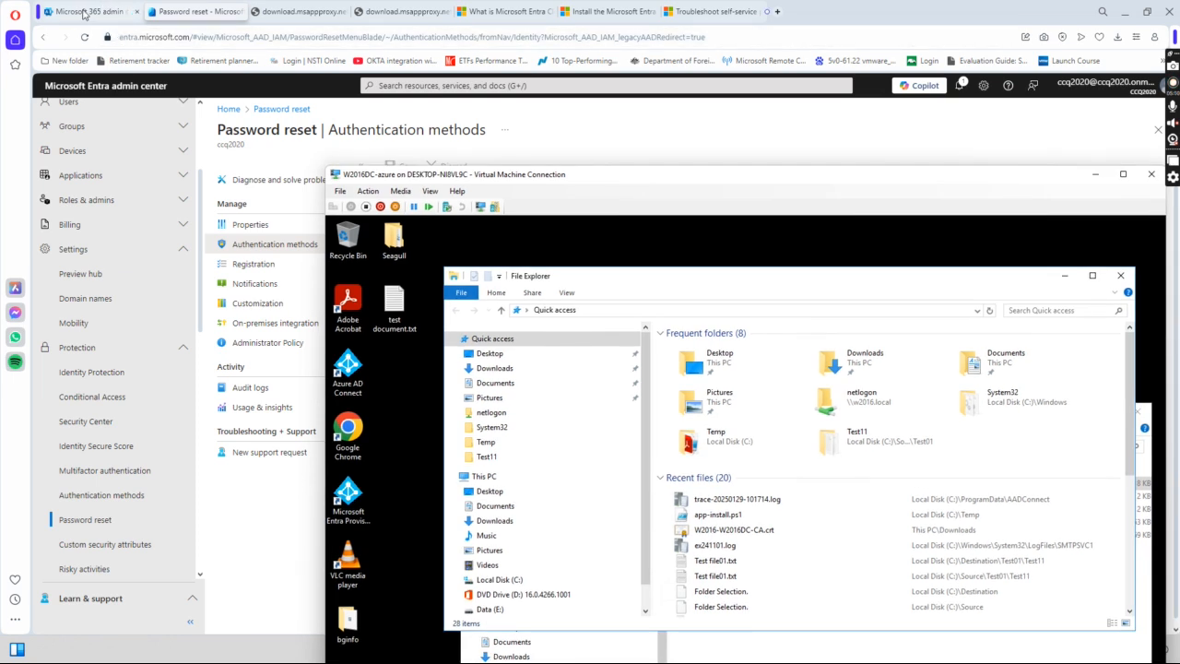
left_click(83, 12)
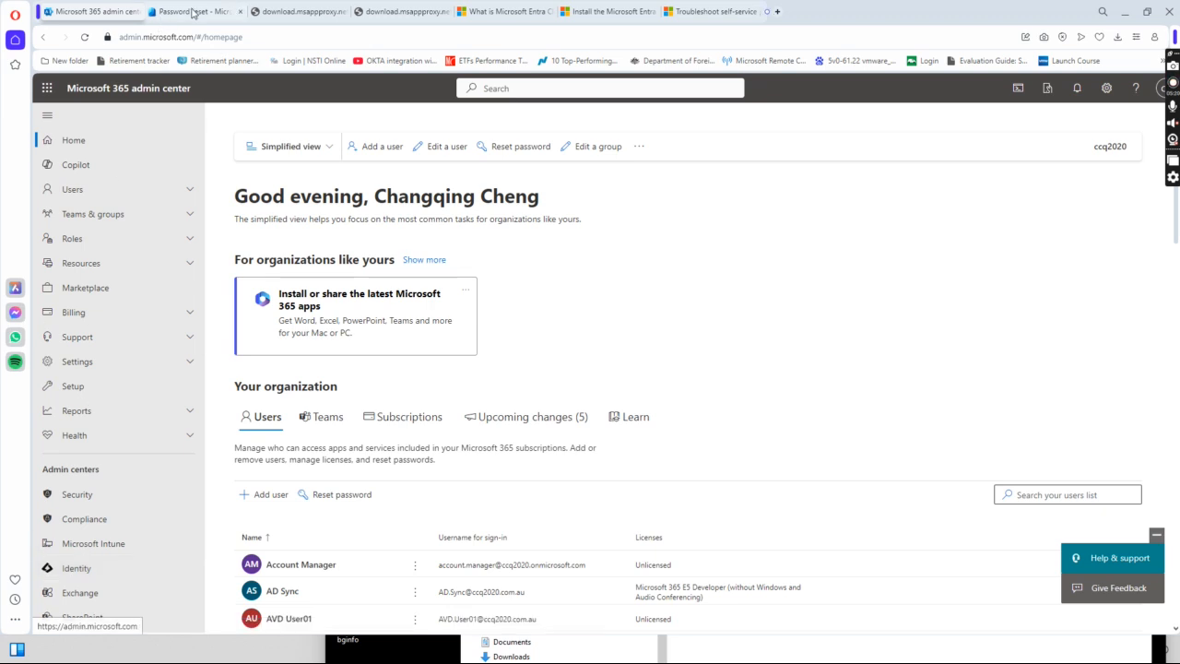
- Return to the Password reset tab and open Properties, showing SSPR enabled for All users
left_click(195, 12)
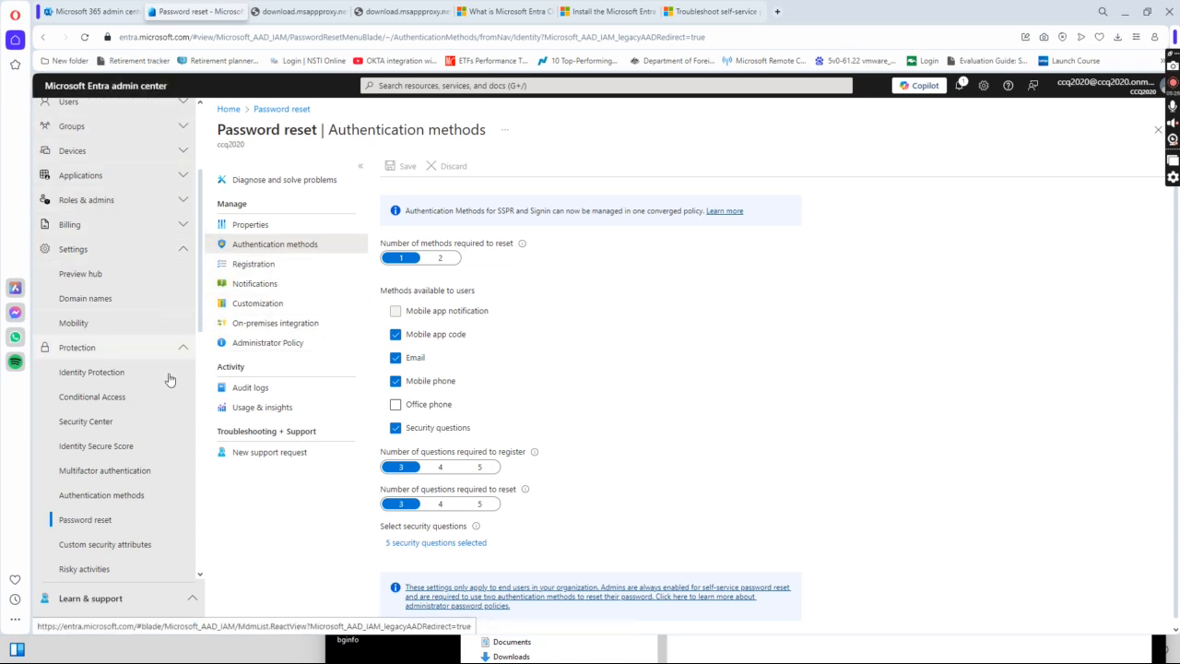
left_click(81, 525)
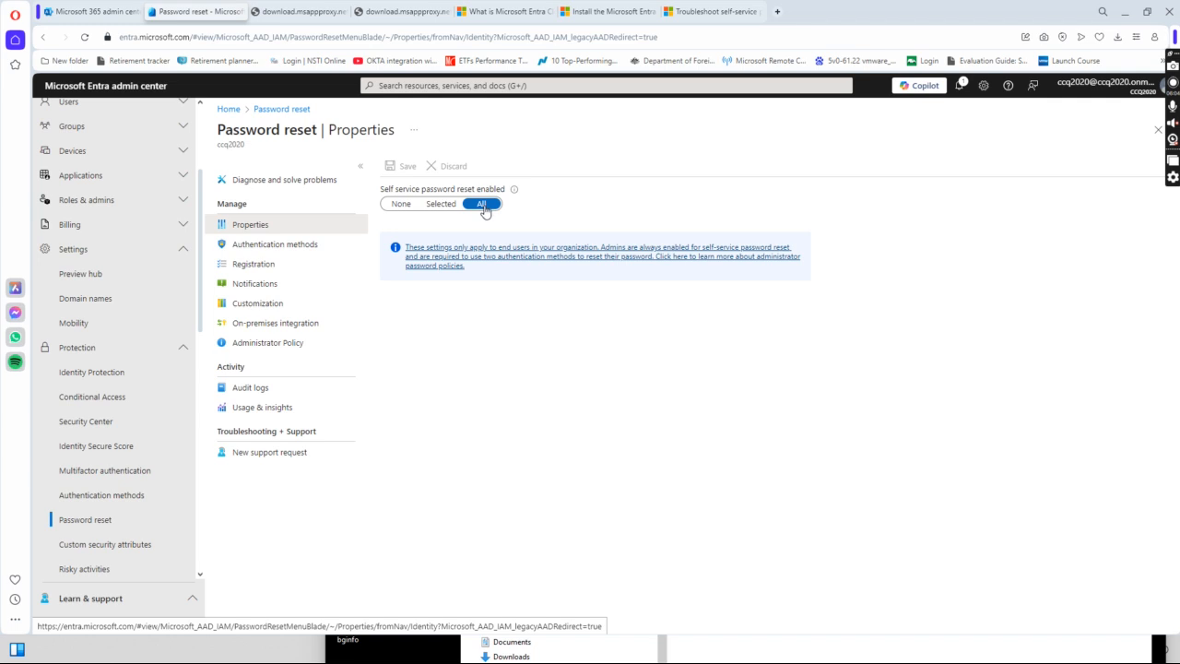
- Open Authentication methods and view the '5 security questions selected' list
left_click(273, 250)
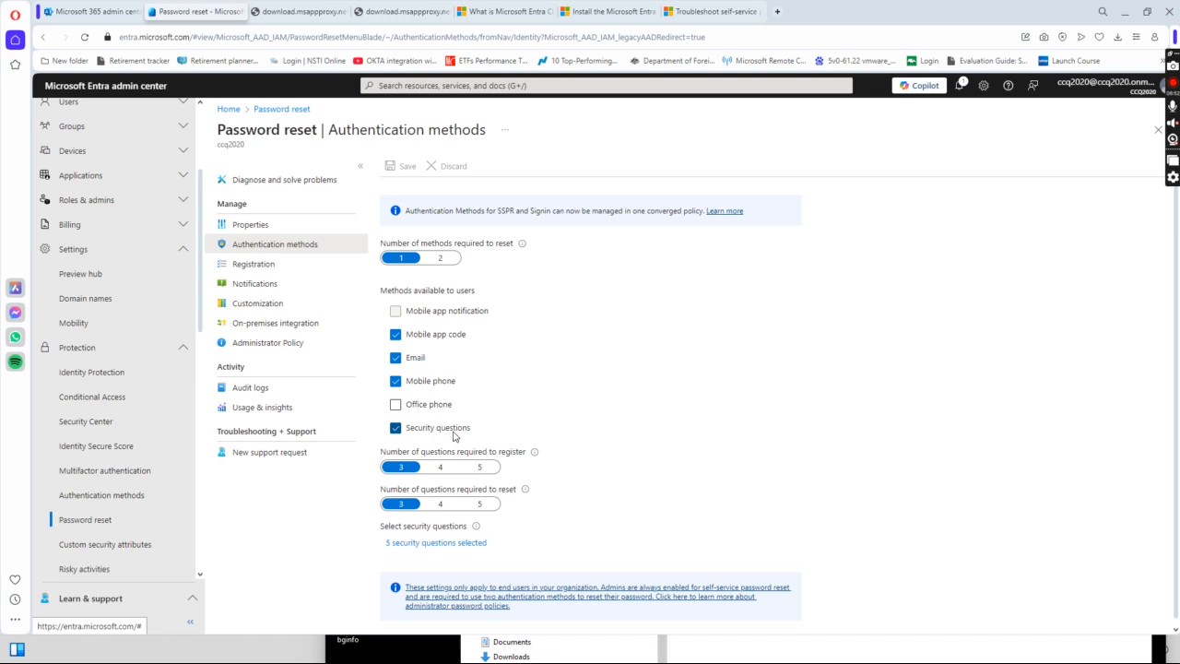
scroll(554, 395, "down", 1)
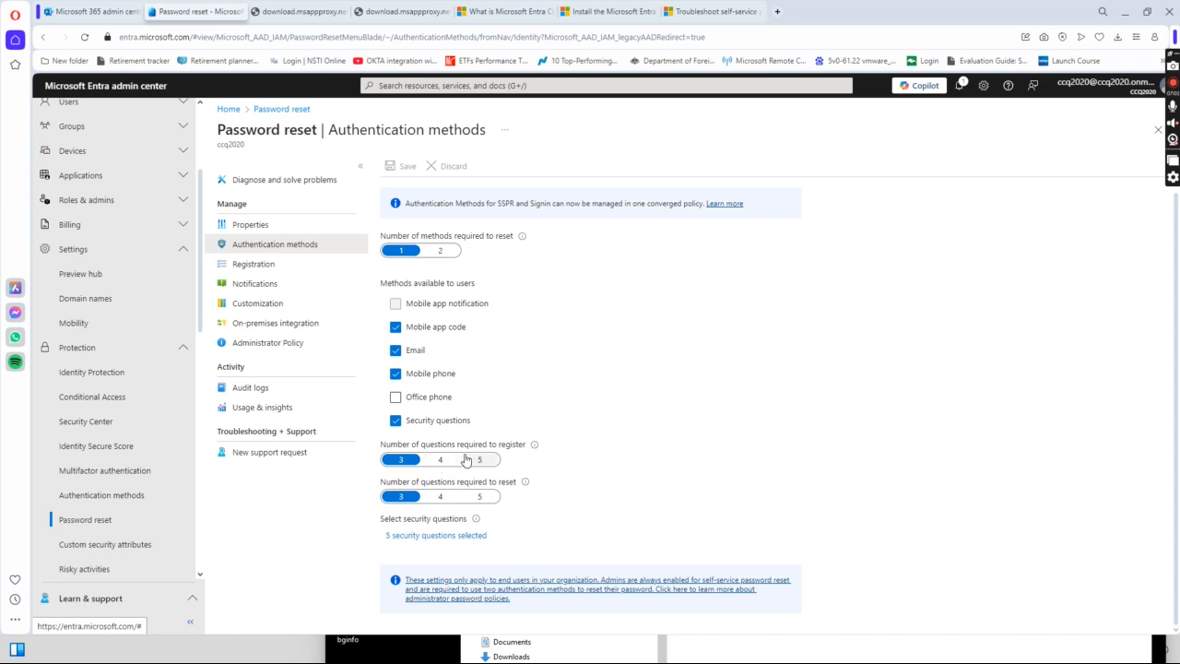
left_click(427, 536)
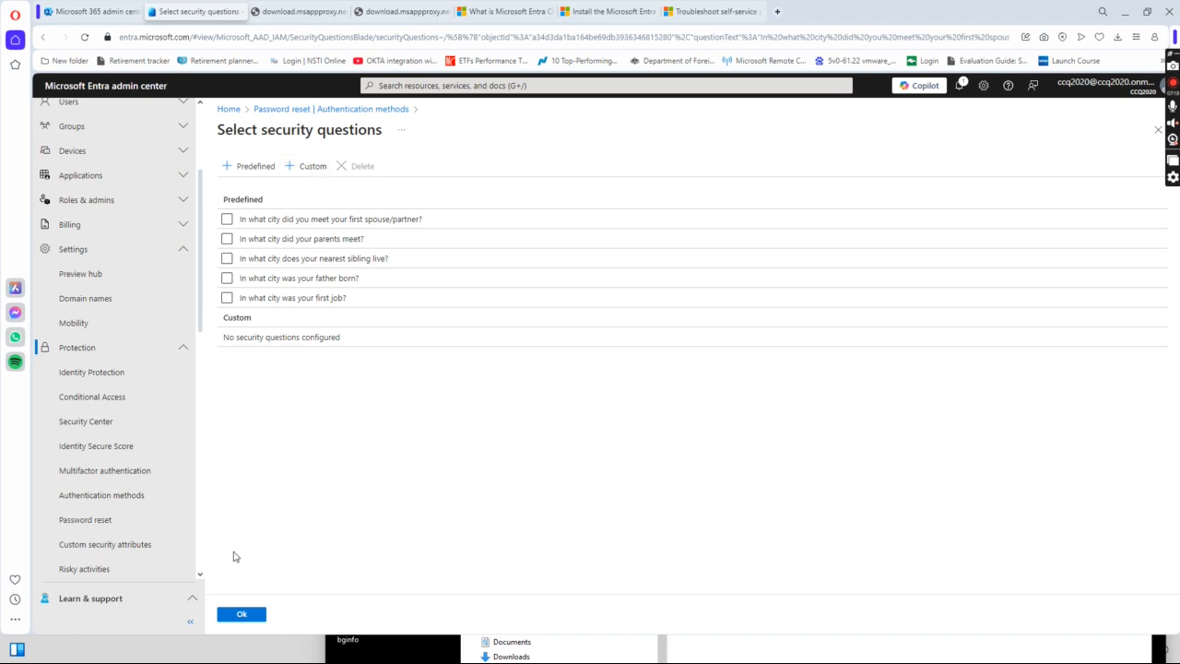
- Confirm the five selected security questions and return to the password reset authentication methods
left_click(240, 614)
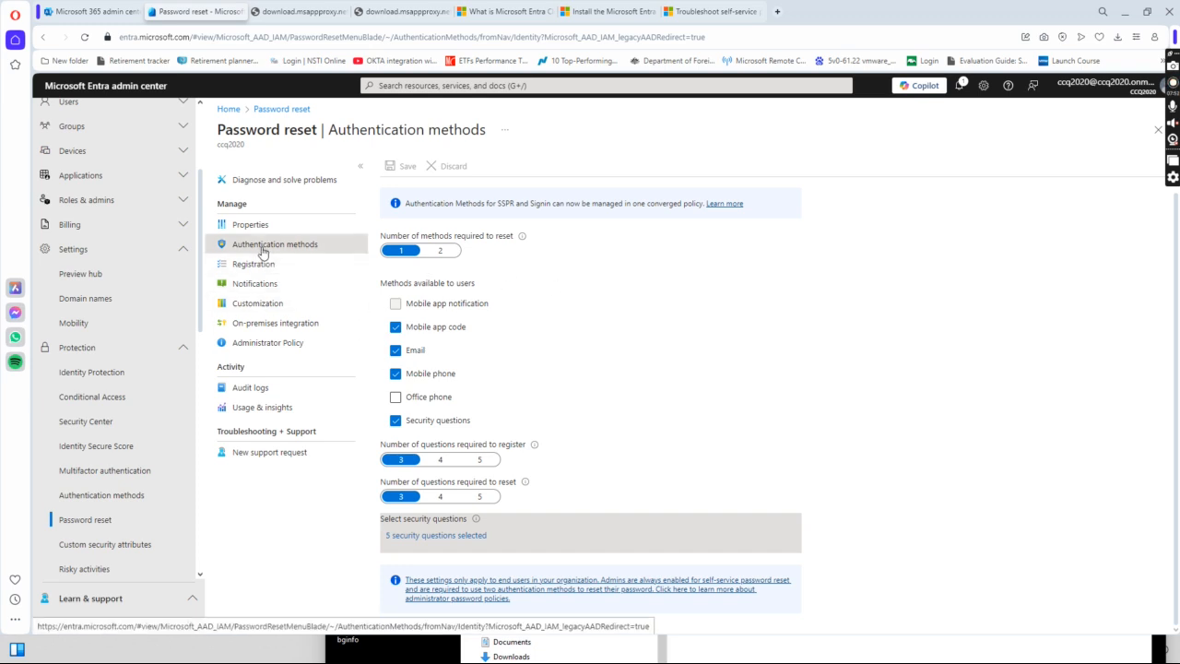
- Check that On-premises integration shows password writeback enabled, then switch to the private browser's Cloud sync page
left_click(260, 329)
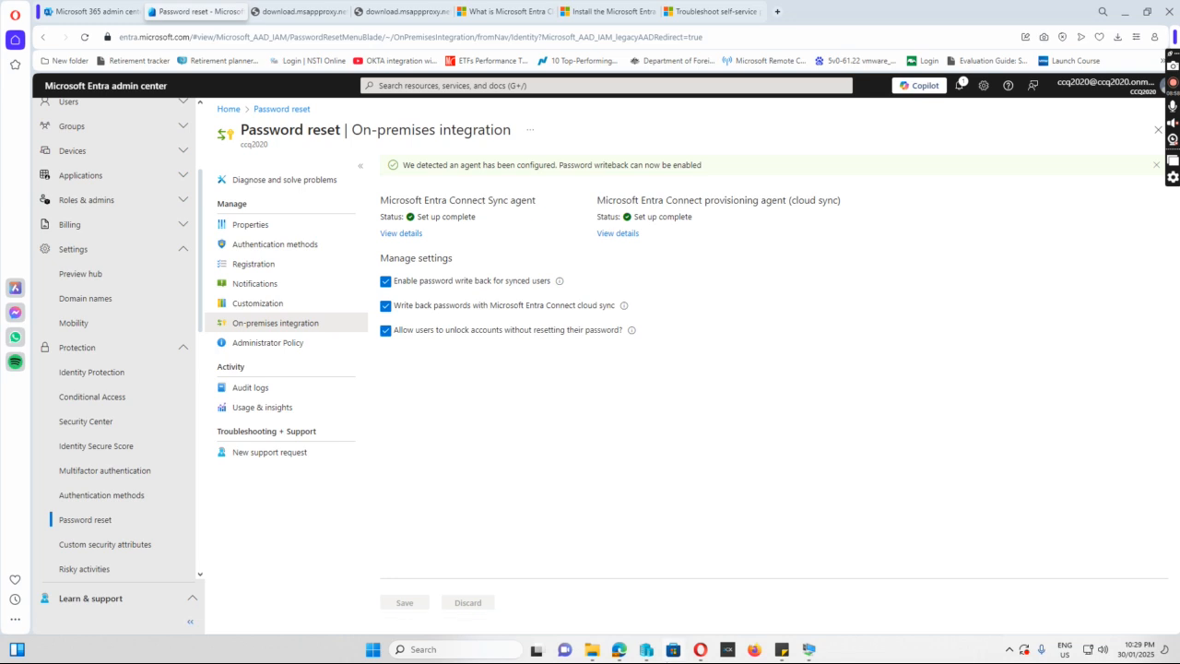
left_click(619, 650)
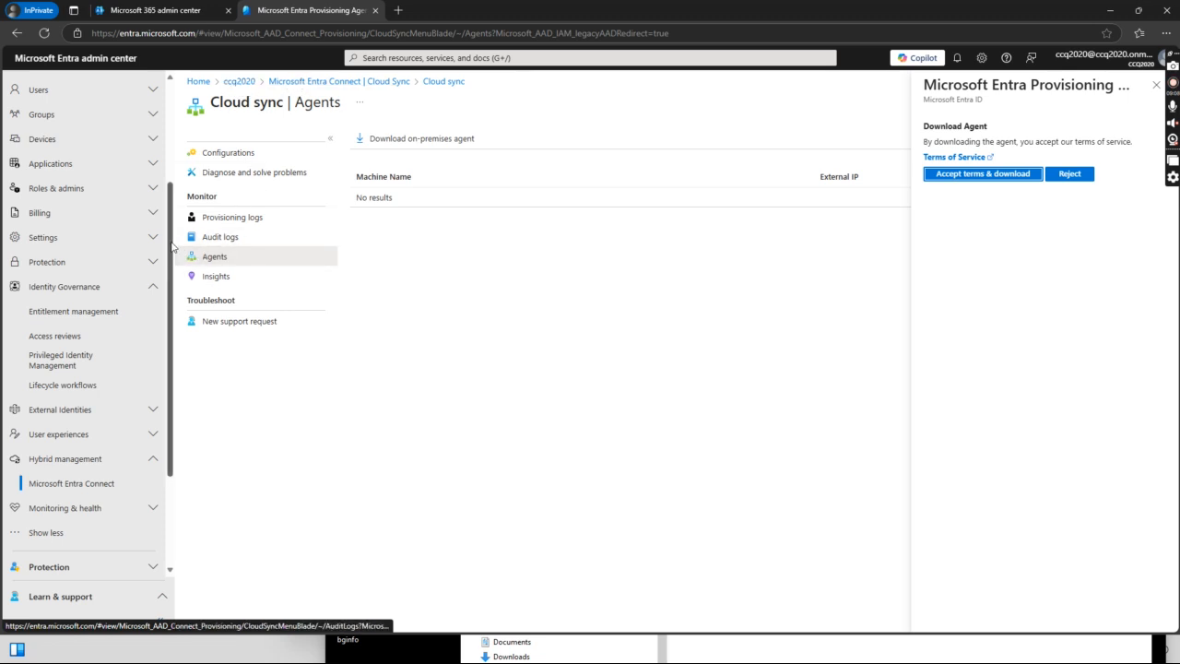
- Go to Microsoft Entra Connect > Cloud Sync > Agents to view registered agents
left_click_drag(171, 247, 183, 370)
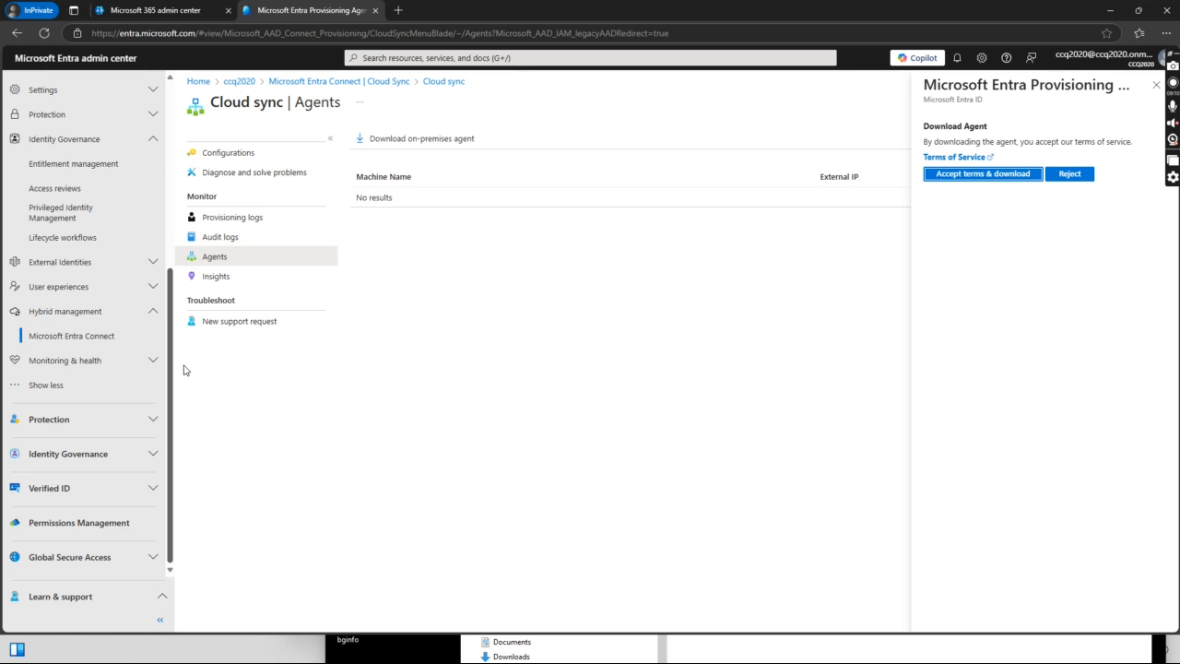
left_click(82, 339)
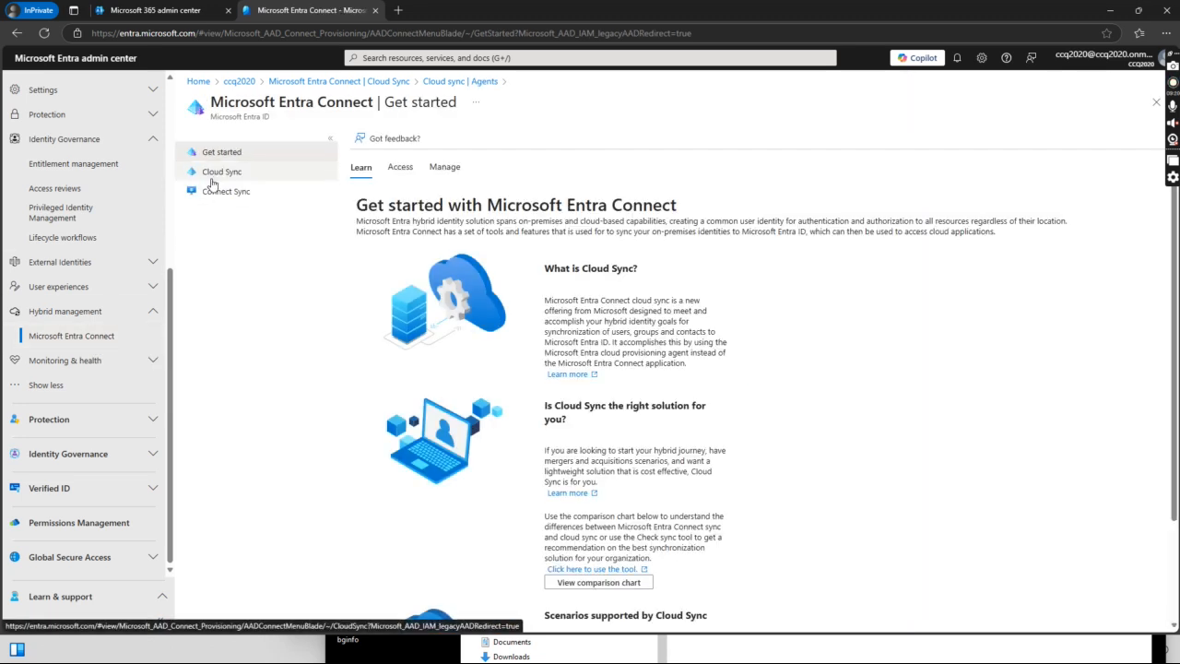
left_click(223, 175)
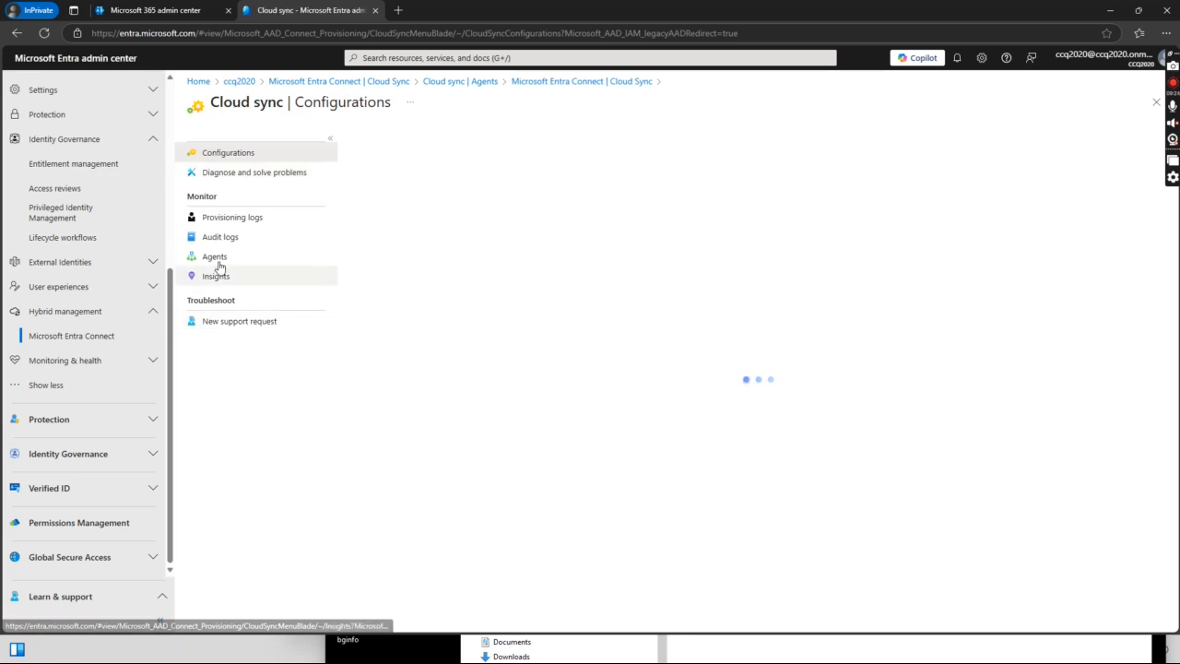
left_click(215, 261)
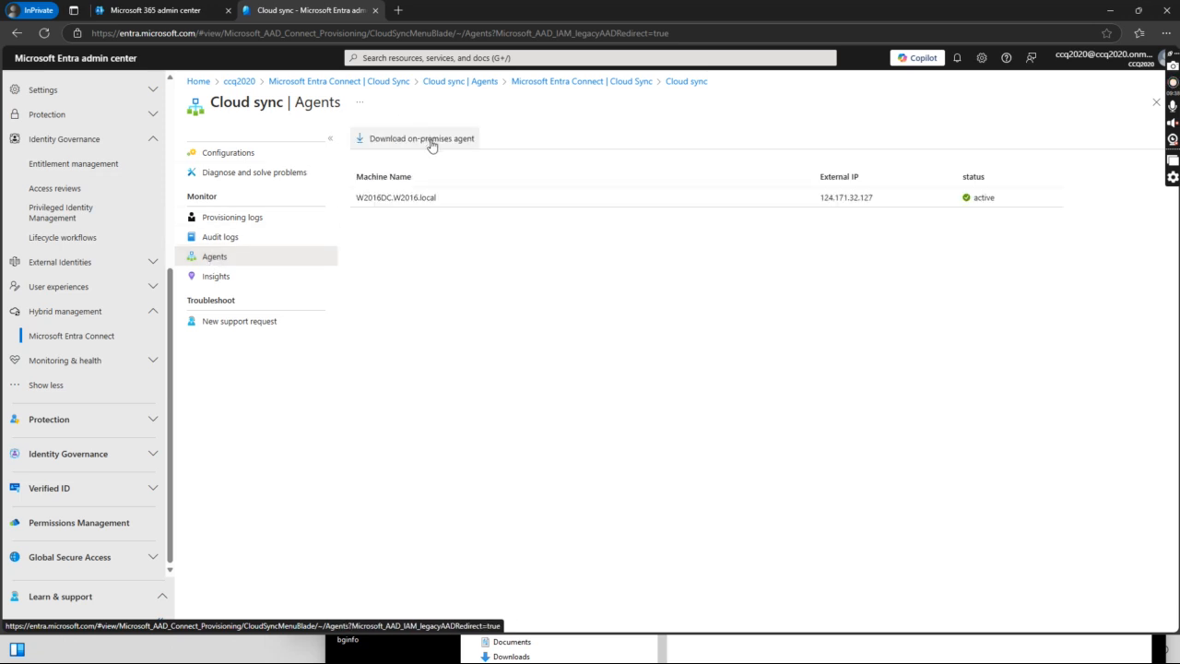
- Accept the terms and download the on-premises provisioning agent, then return to the virtual machine
left_click(431, 140)
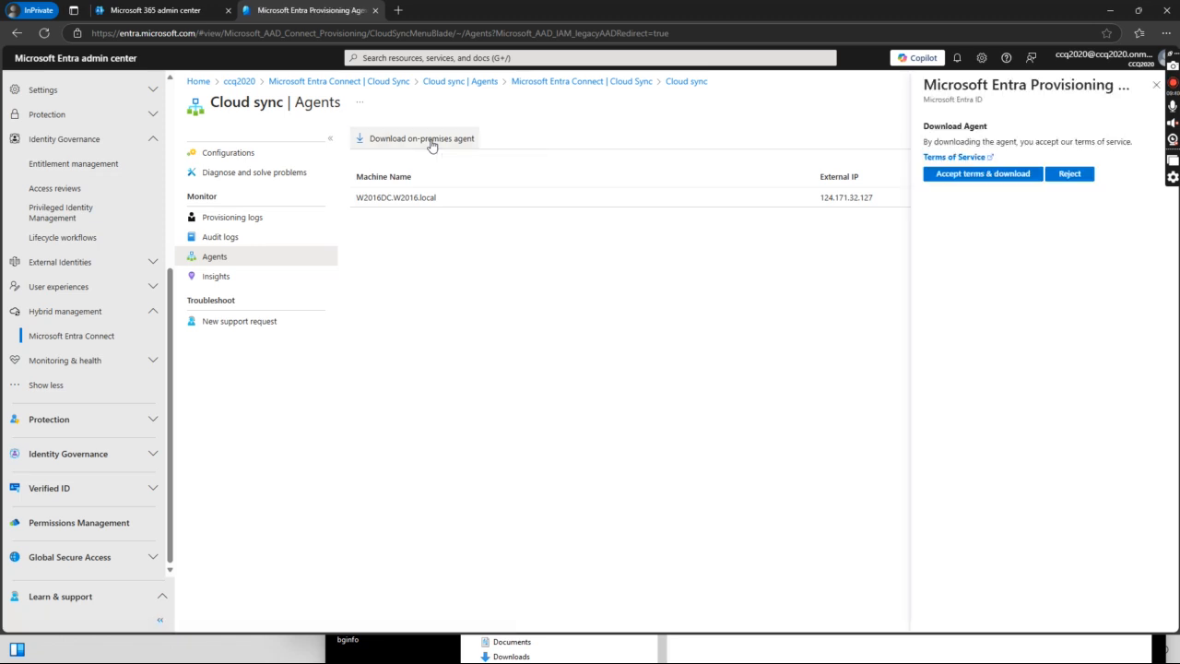
left_click(982, 179)
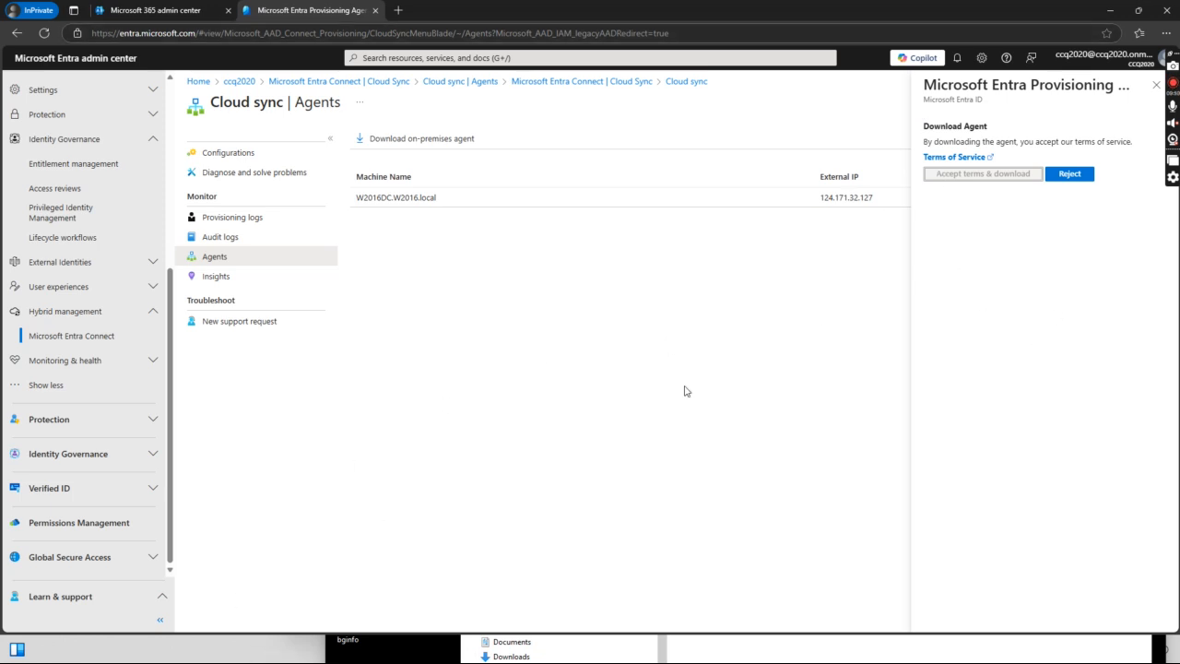
left_click(411, 638)
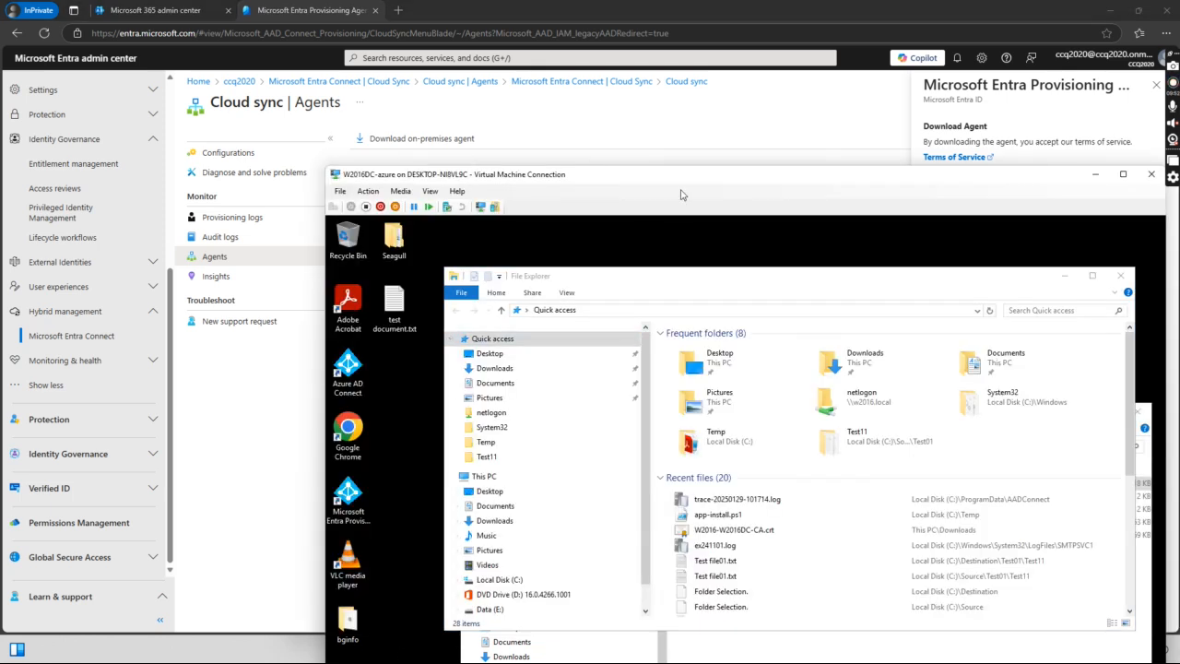
- Move the VM window aside and restore the Edge window showing W2016DC.W2016.local as an active agent
left_click_drag(696, 174, 535, 33)
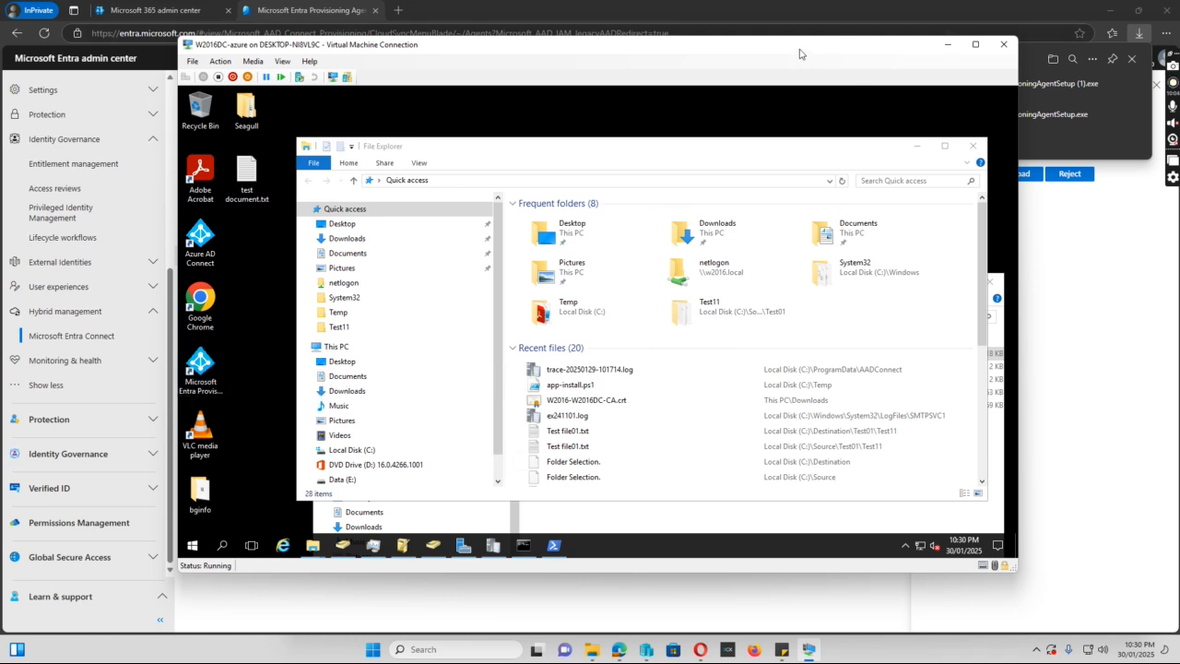
left_click_drag(772, 51, 762, 54)
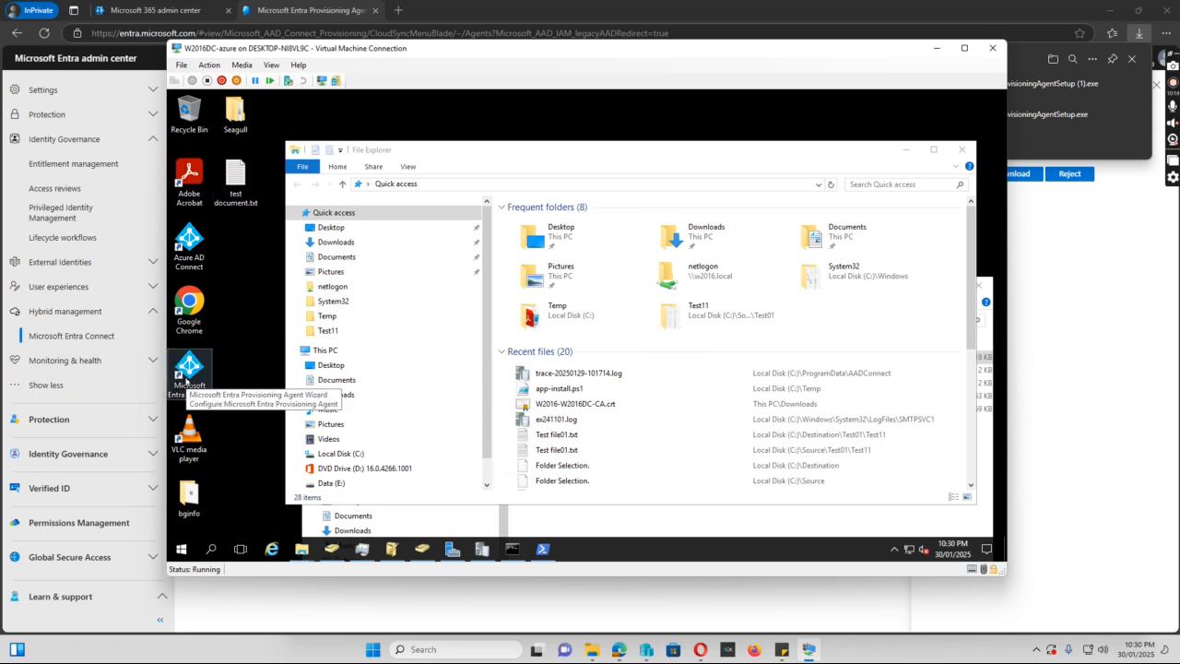
left_click(199, 389)
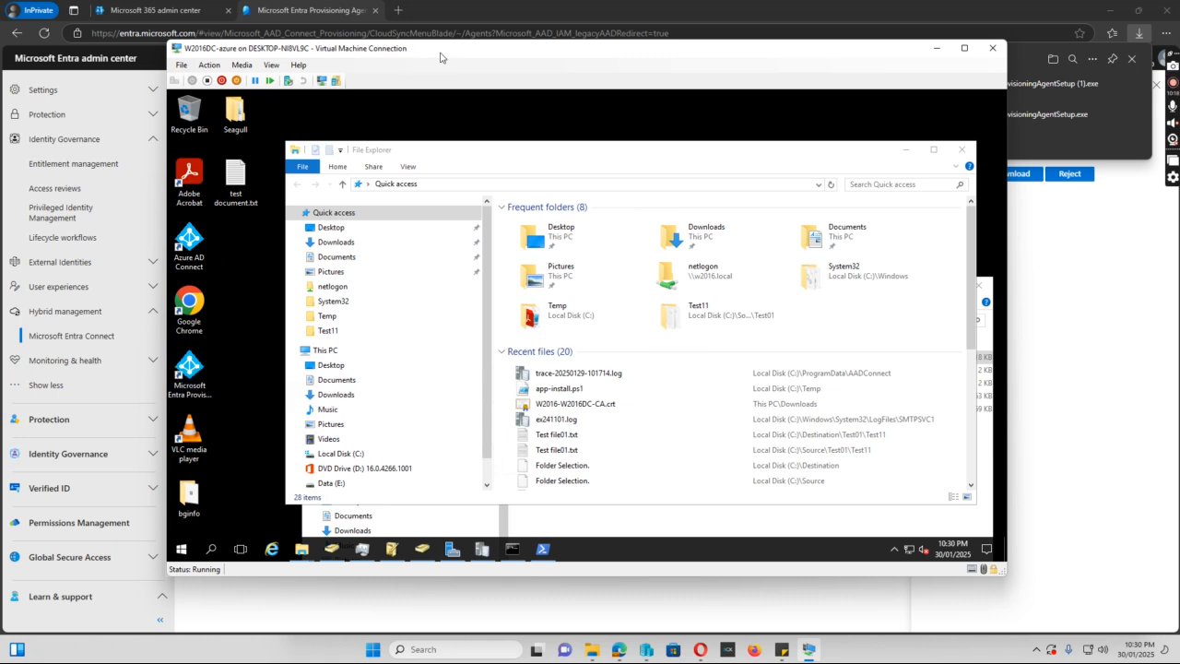
left_click_drag(475, 50, 487, 72)
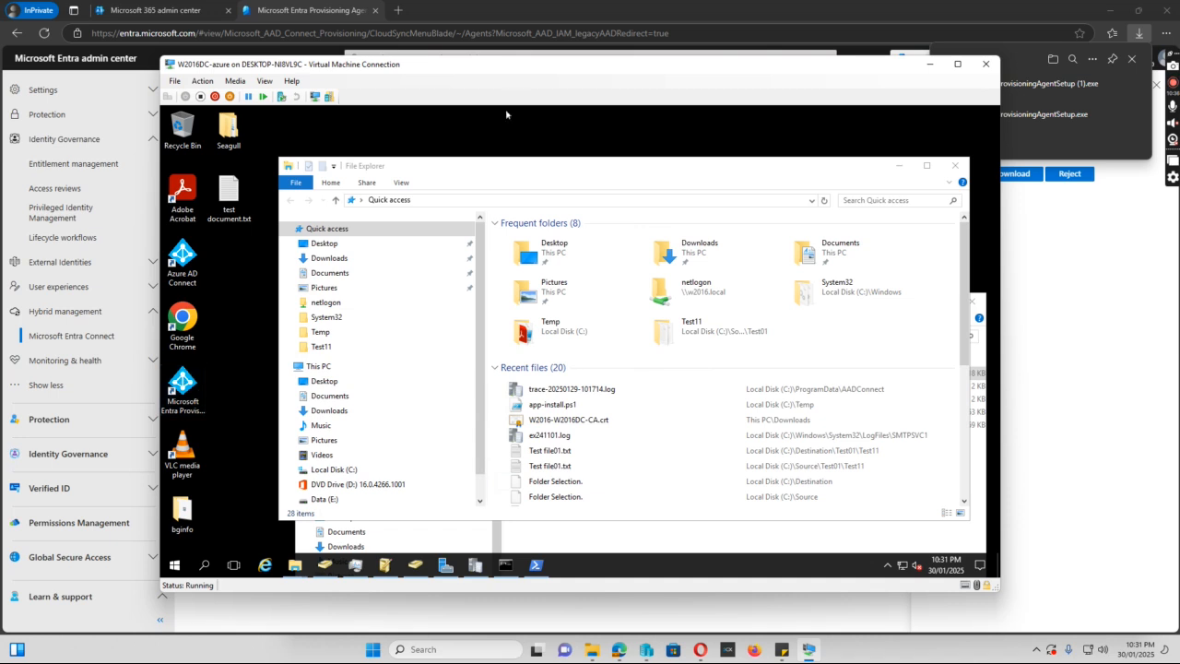
left_click_drag(545, 69, 622, 292)
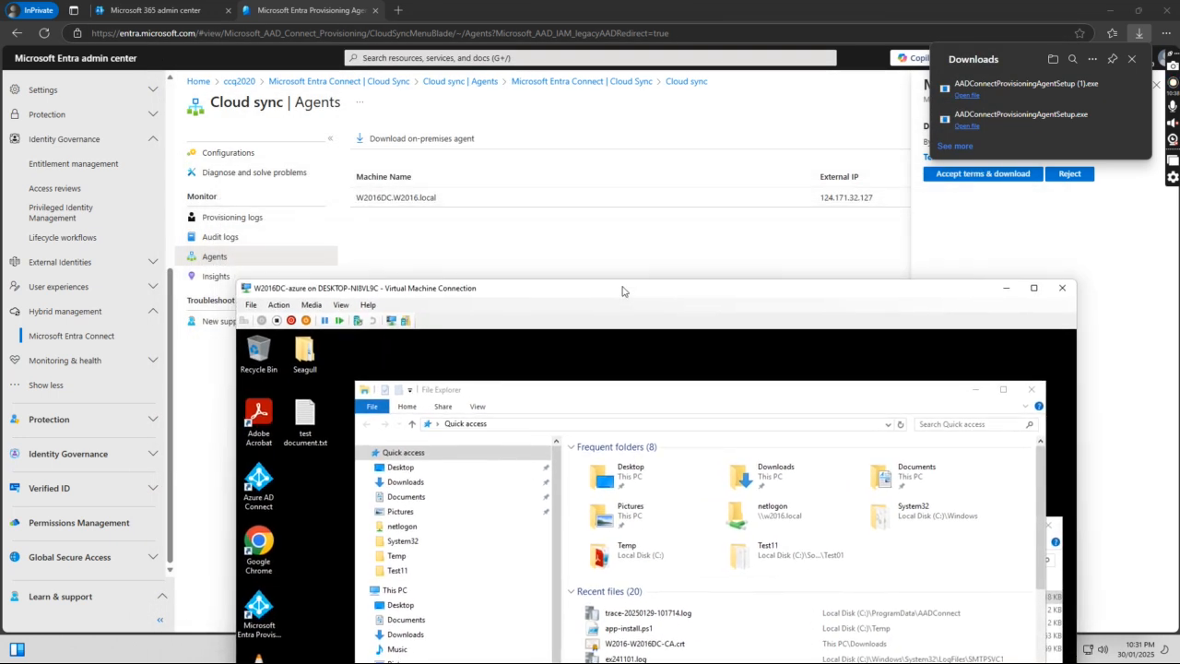
left_click(360, 197)
left_click_drag(360, 197, 364, 199)
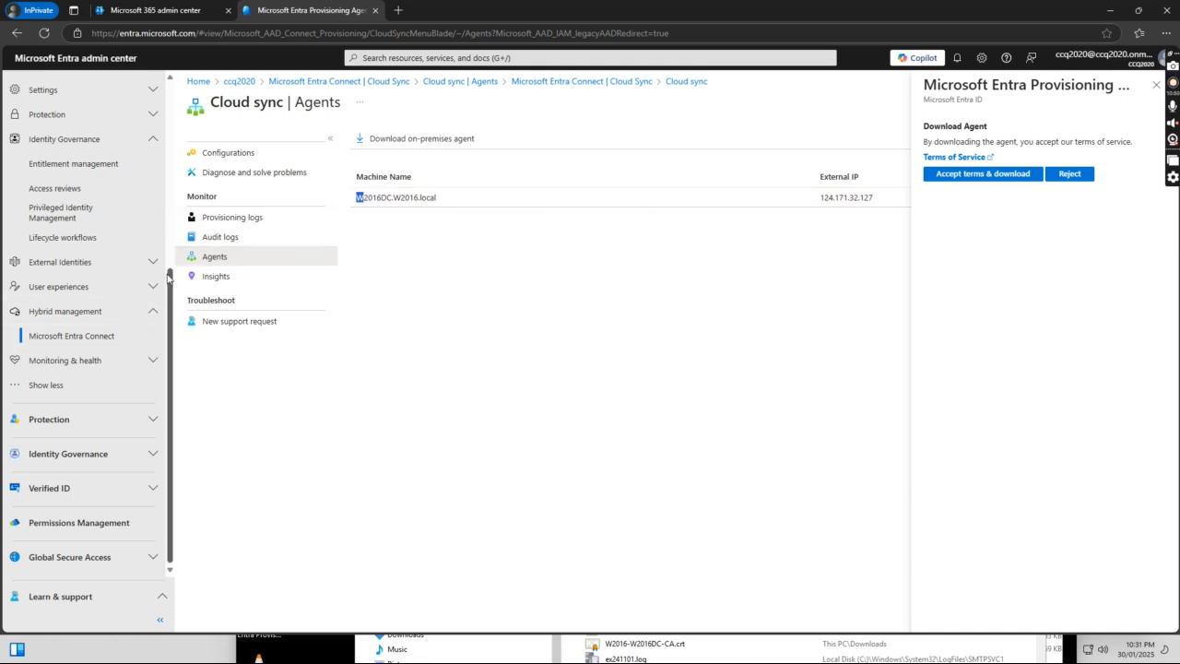
double_click(650, 11)
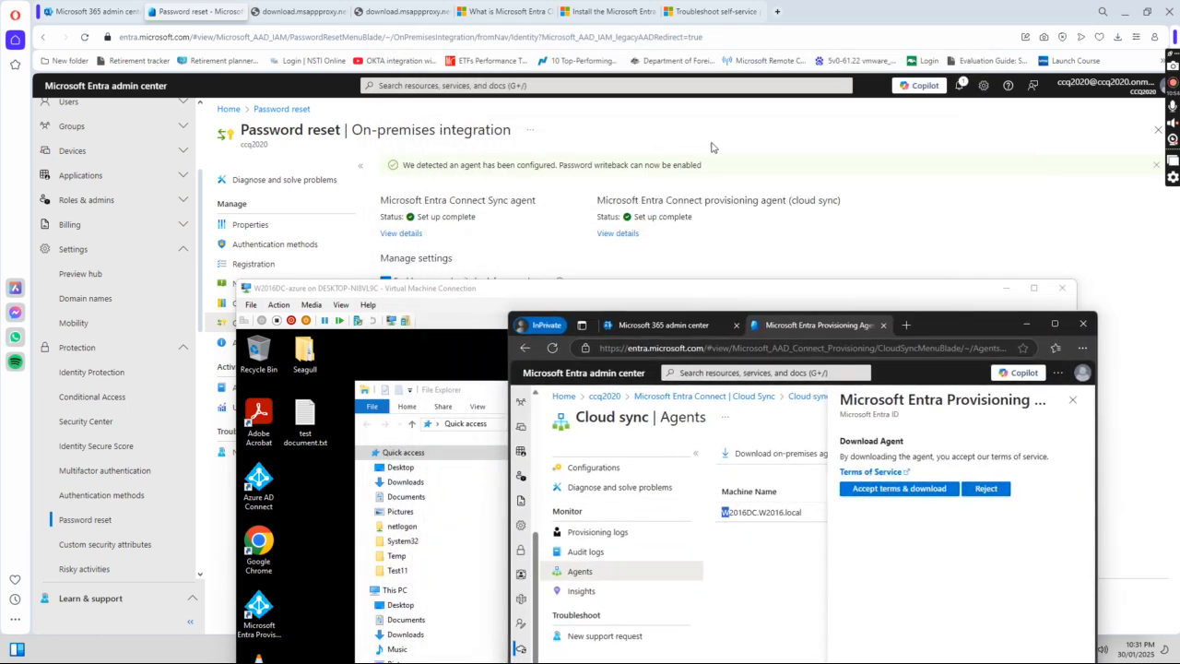
- Review the on-premises integration page: both sync agents set up and password writeback enabled
left_click(697, 130)
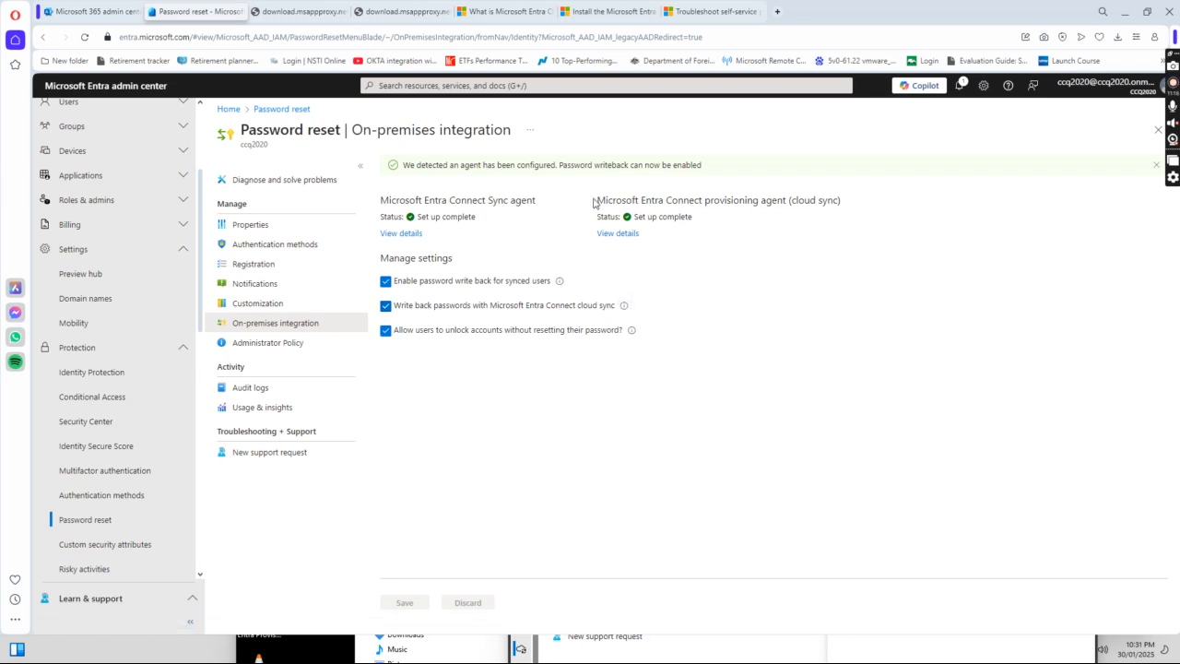
left_click_drag(595, 200, 835, 201)
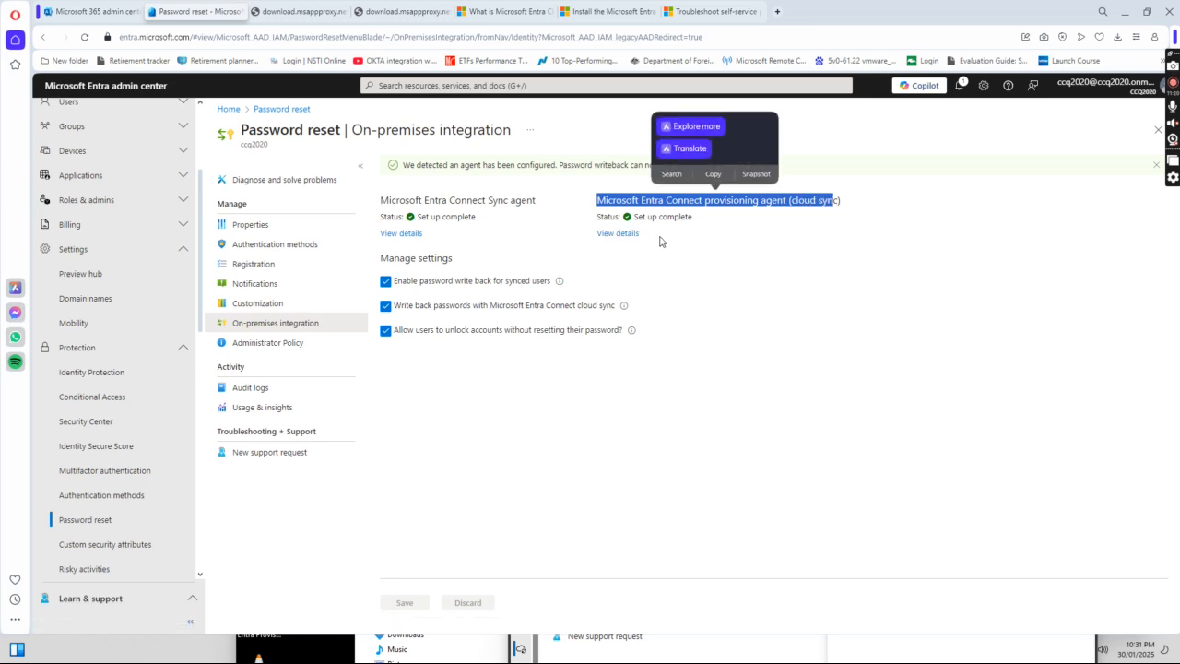
left_click(597, 455)
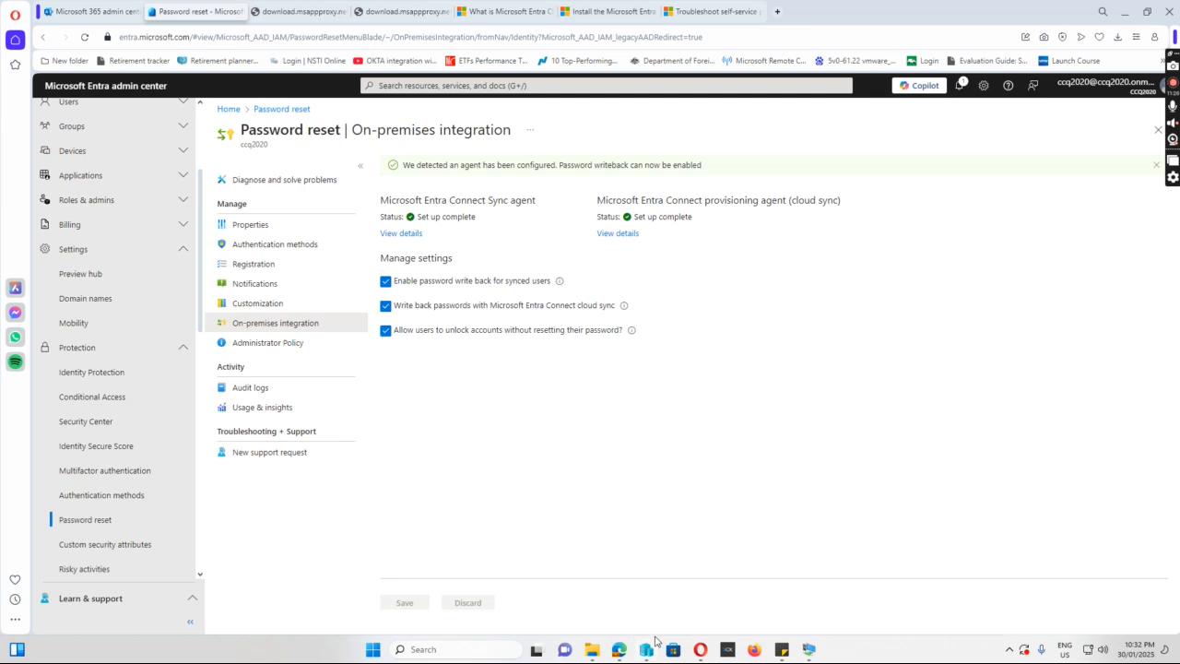
left_click(754, 649)
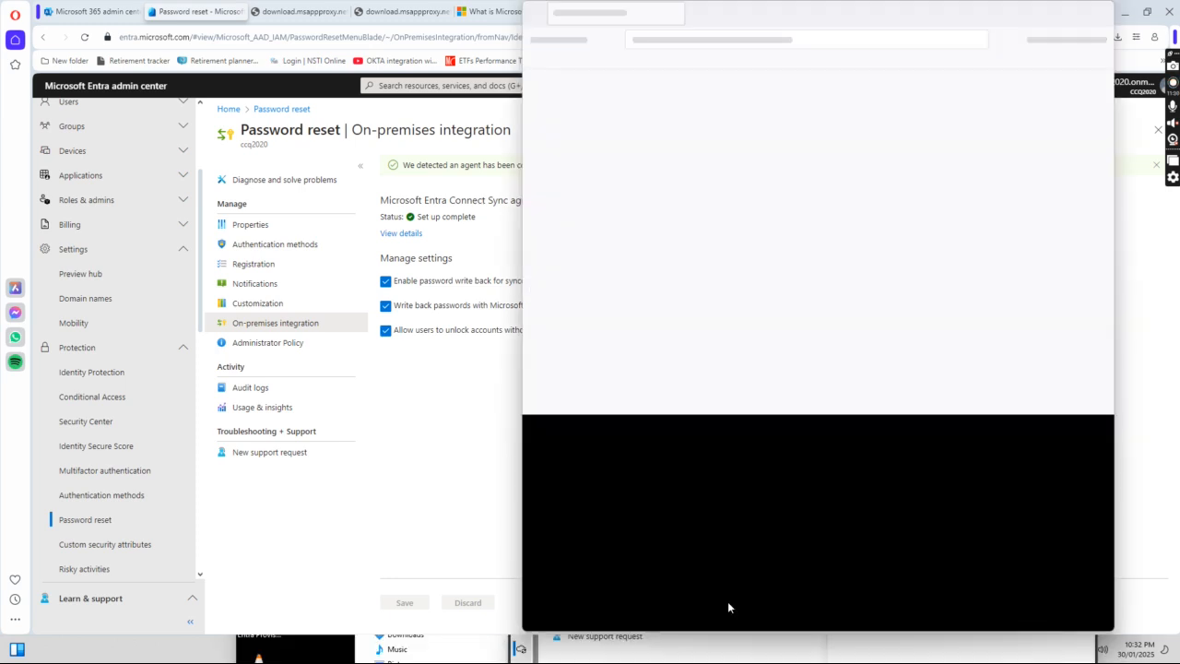
left_click_drag(791, 26, 505, 38)
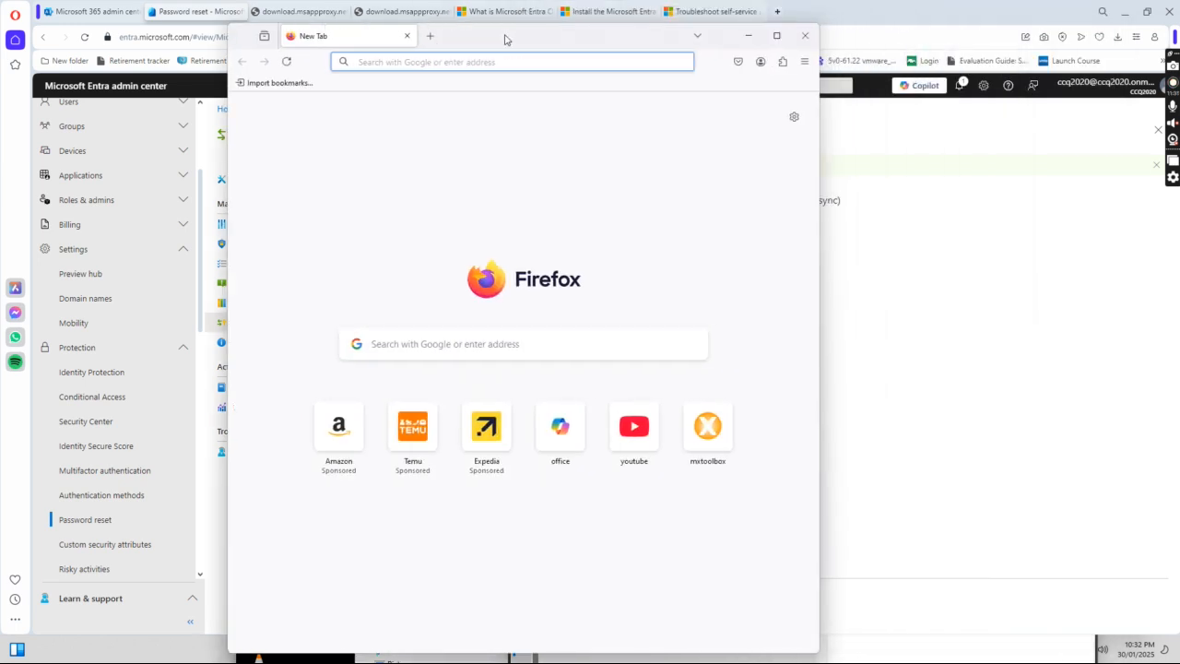
left_click(481, 62)
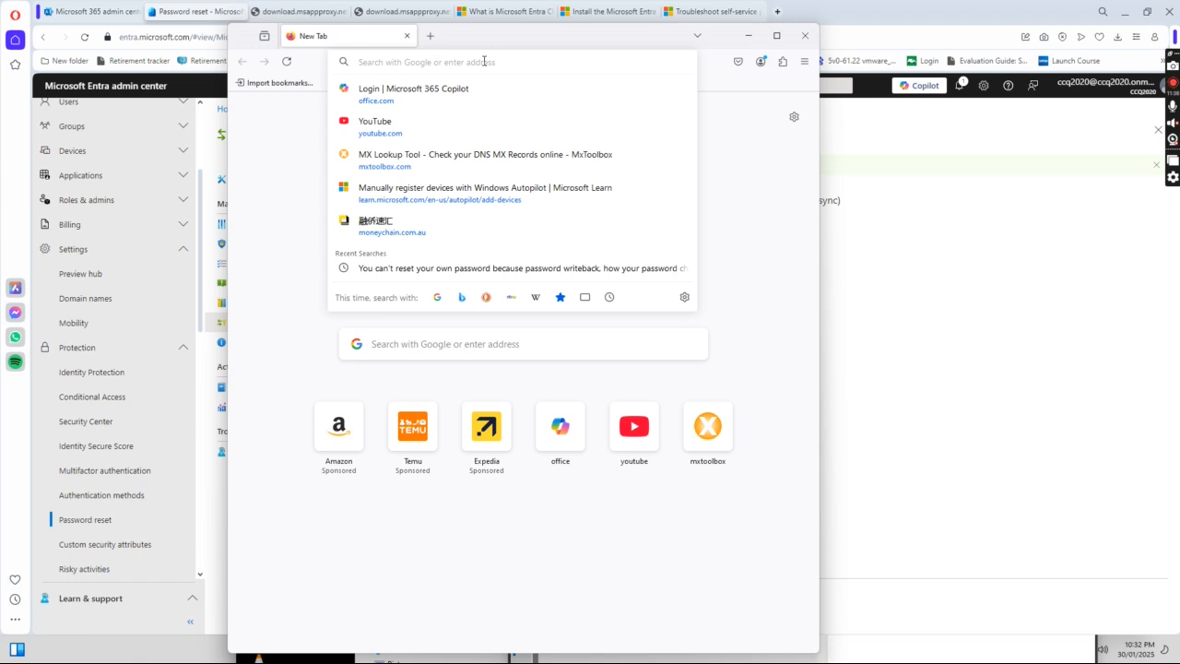
type("www.offic")
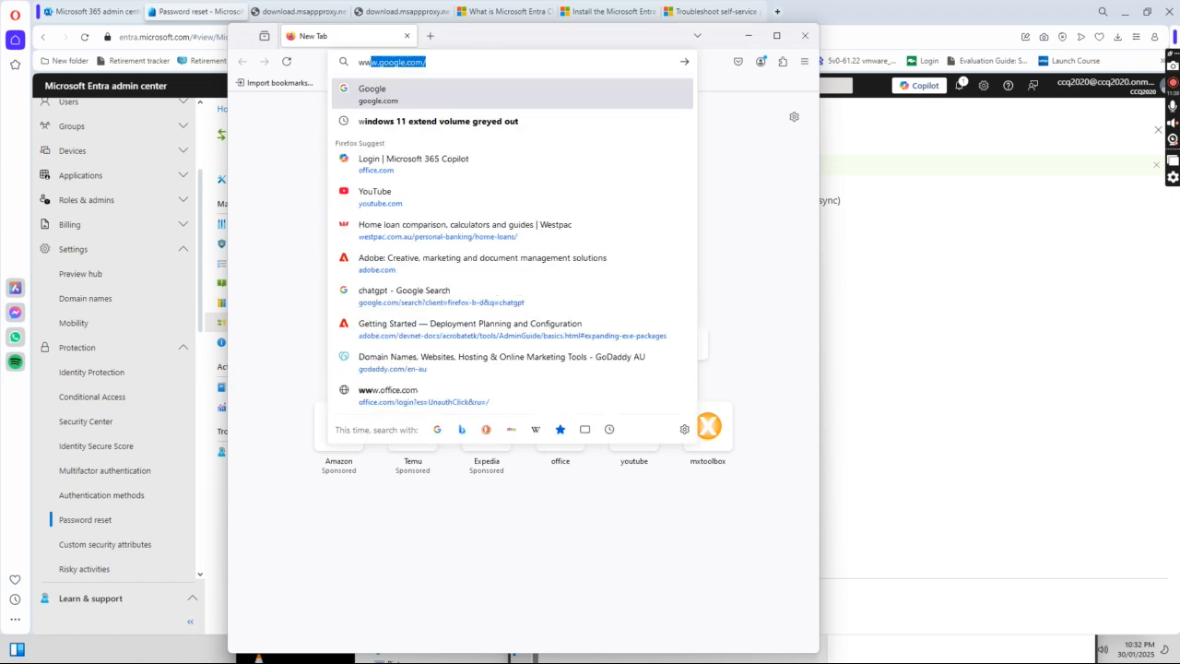
type("e.com")
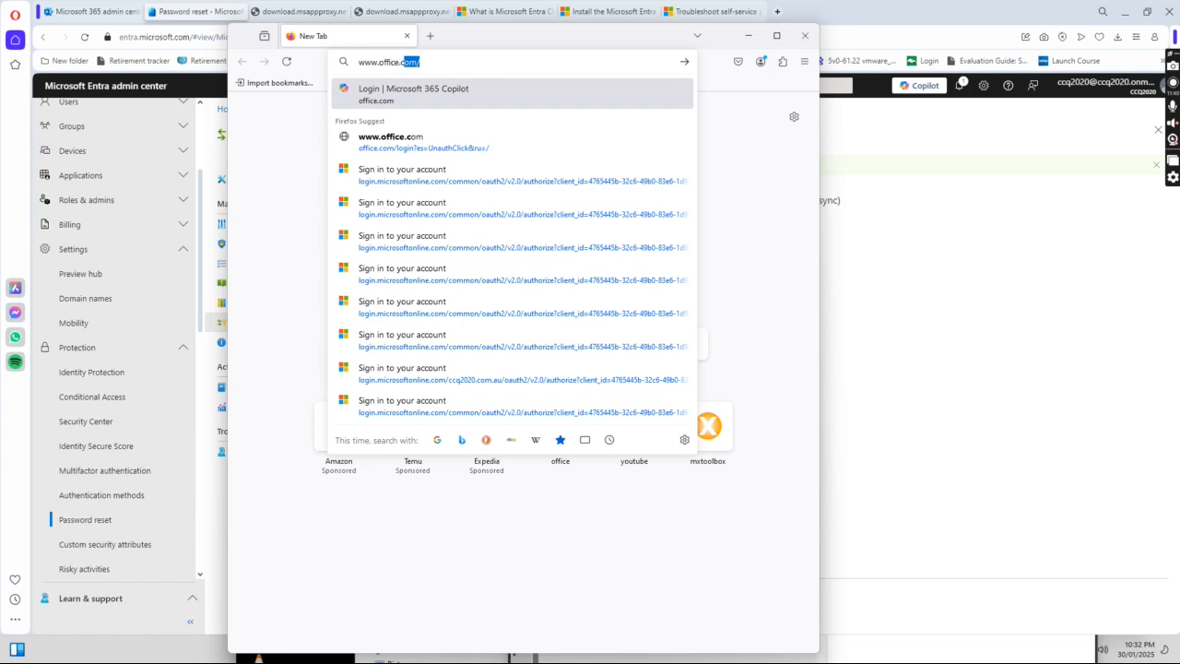
key("Return")
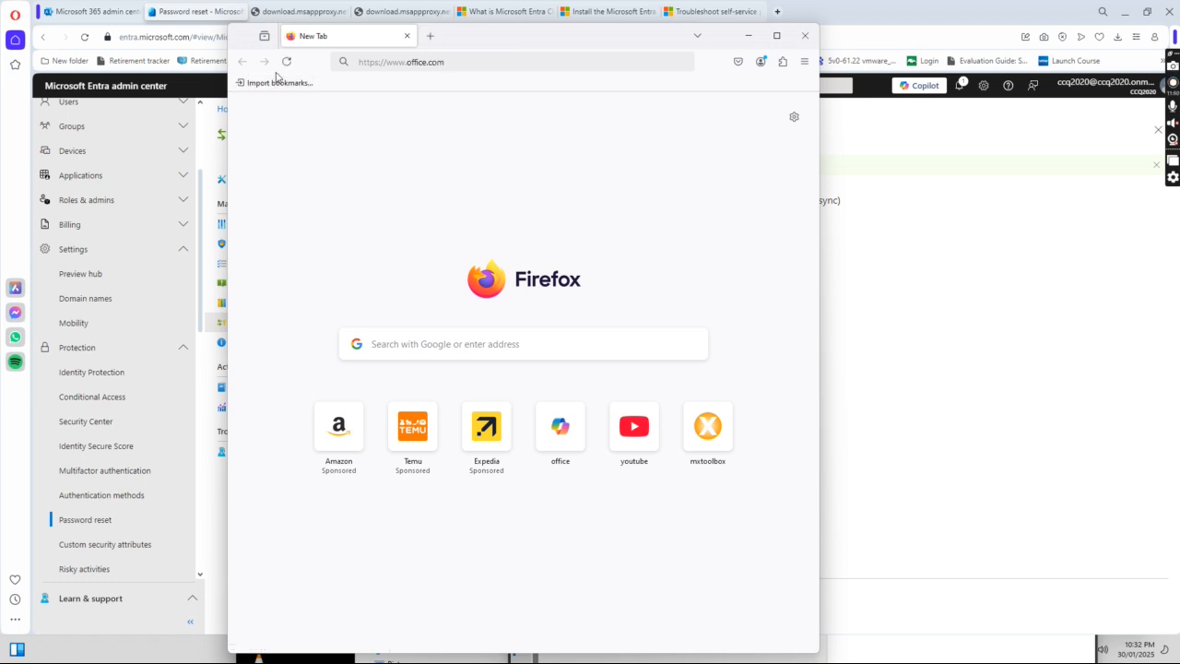
left_click(438, 61)
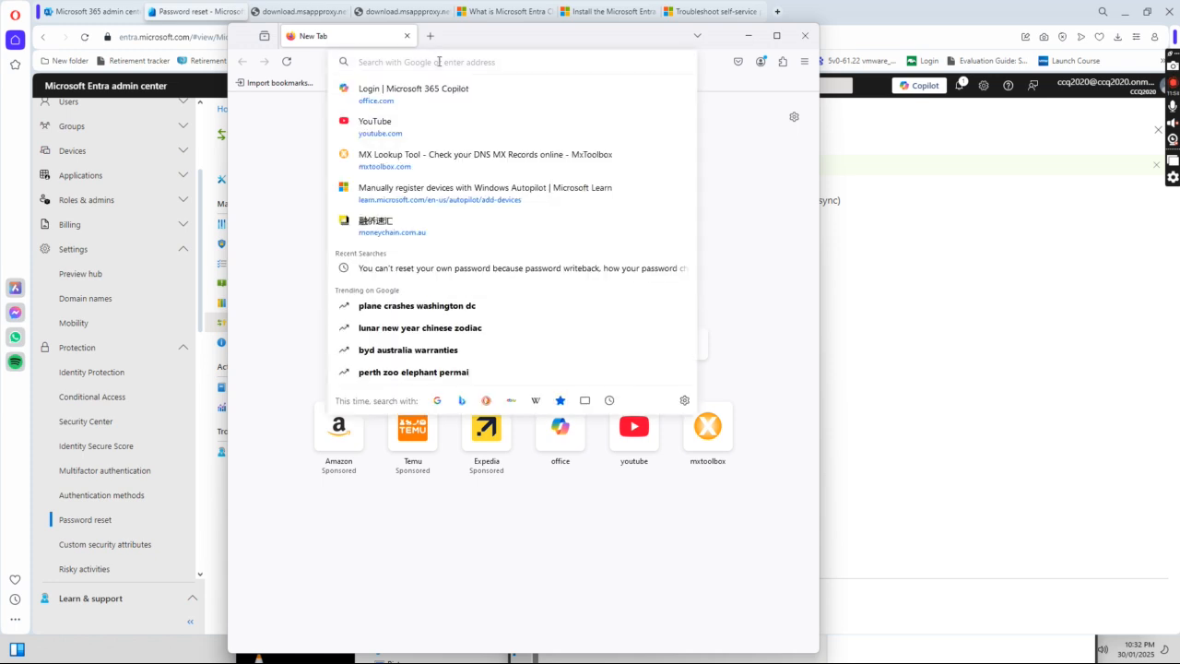
type("www.office.com")
key("Return")
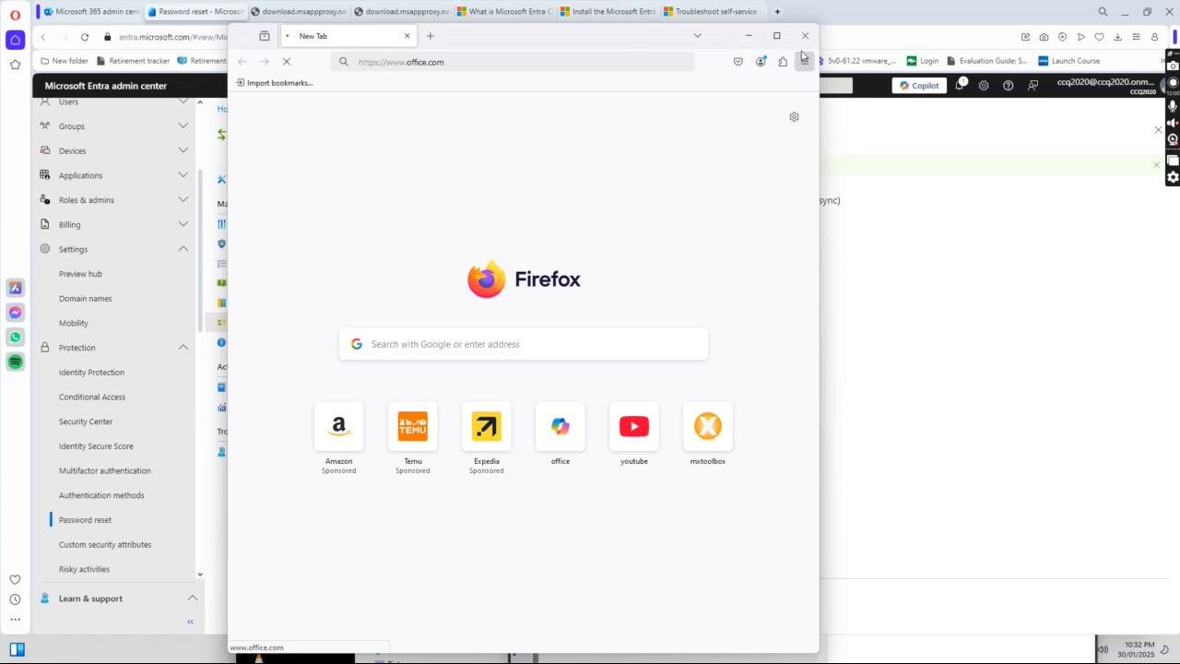
left_click(776, 35)
- Sign in to Microsoft 365 and choose the test user's account to reach the password prompt
left_click(542, 406)
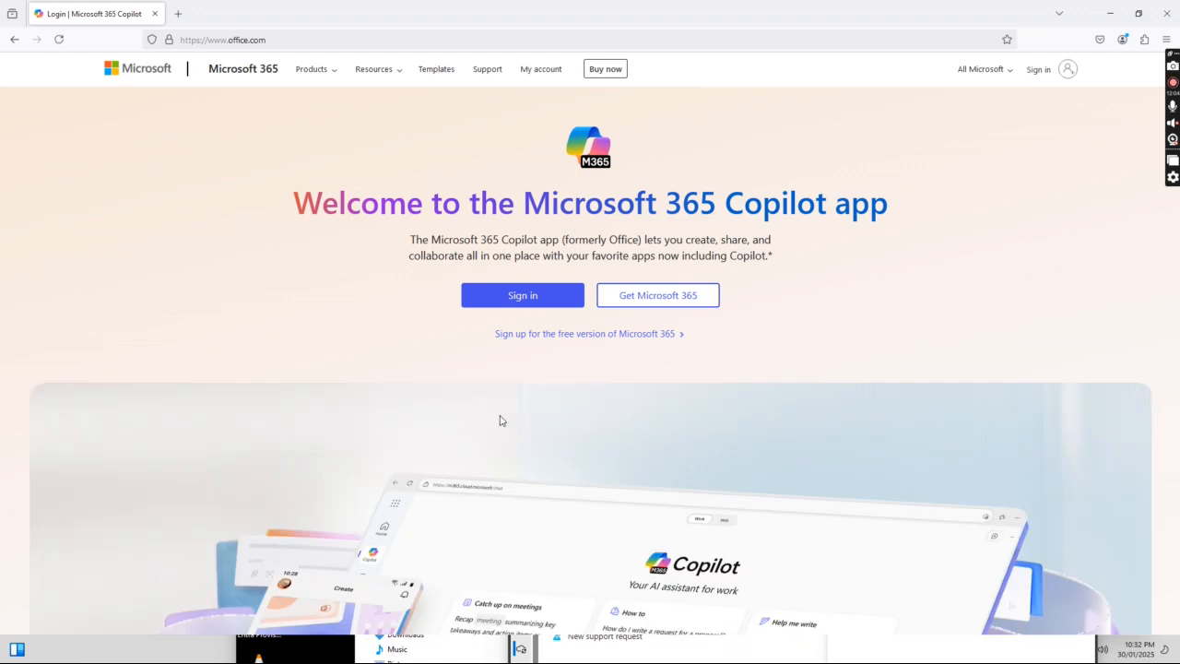
left_click(521, 298)
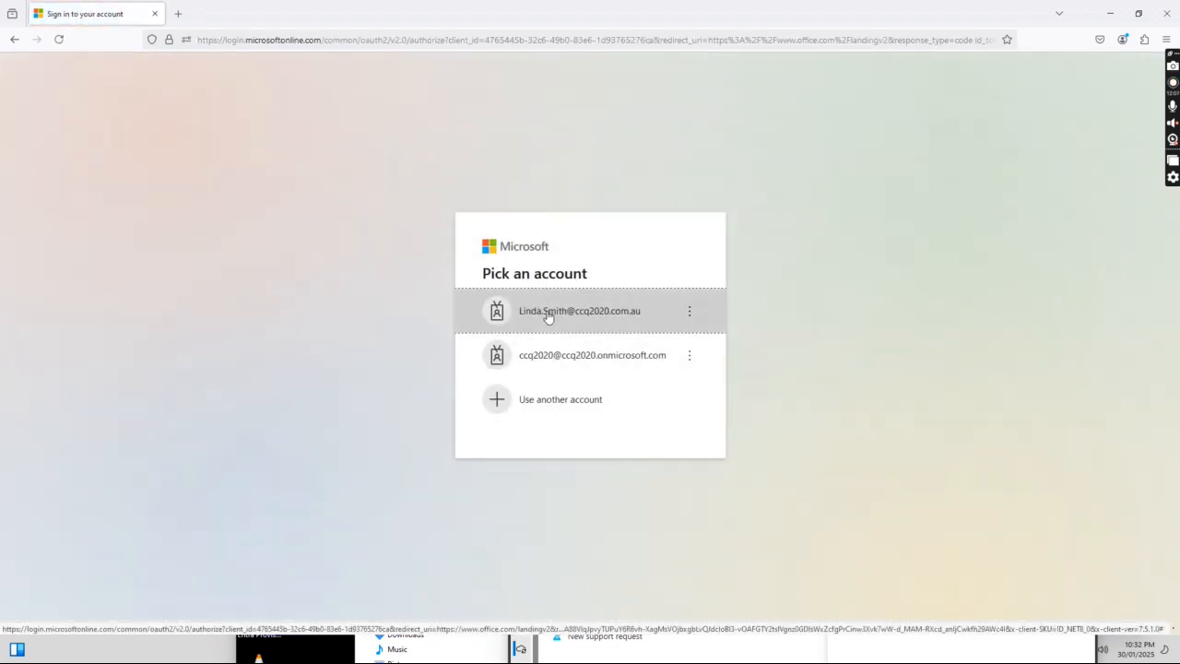
left_click(548, 314)
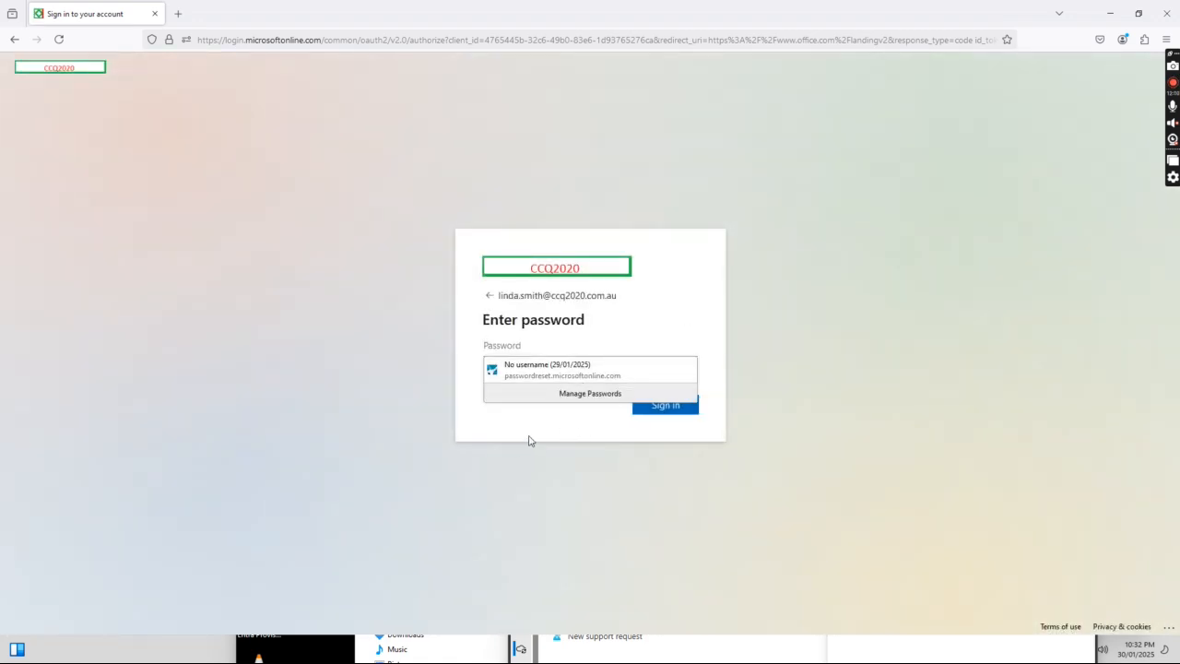
left_click(529, 439)
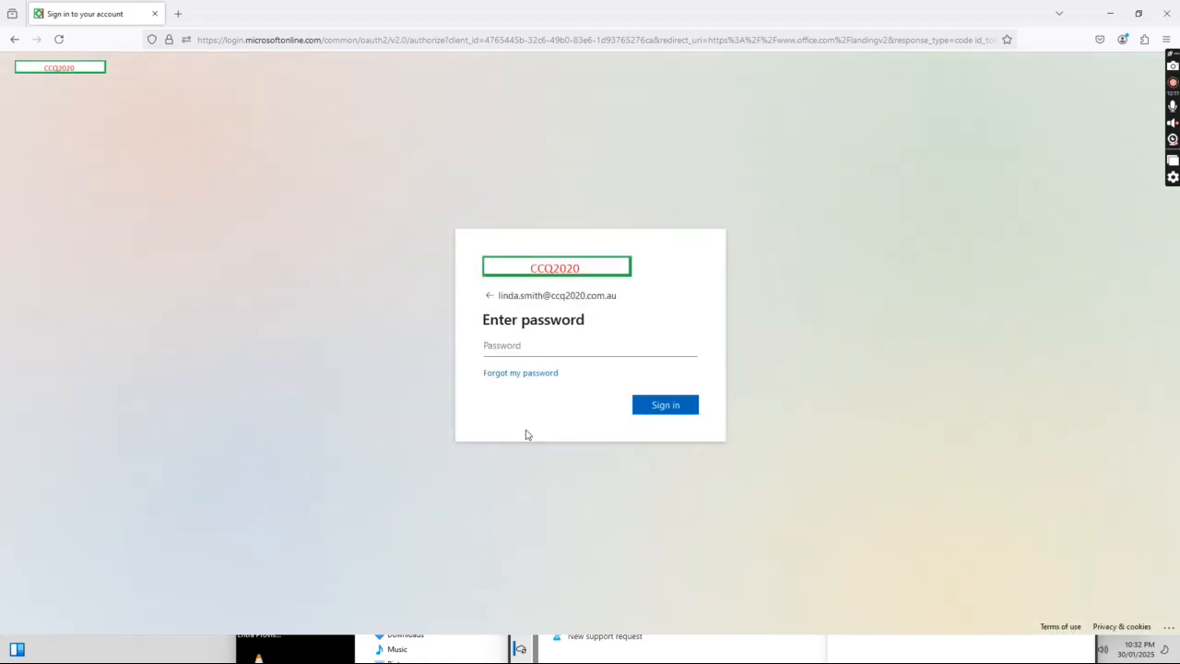
- Start the self-service password reset and submit the captcha characters
left_click(515, 376)
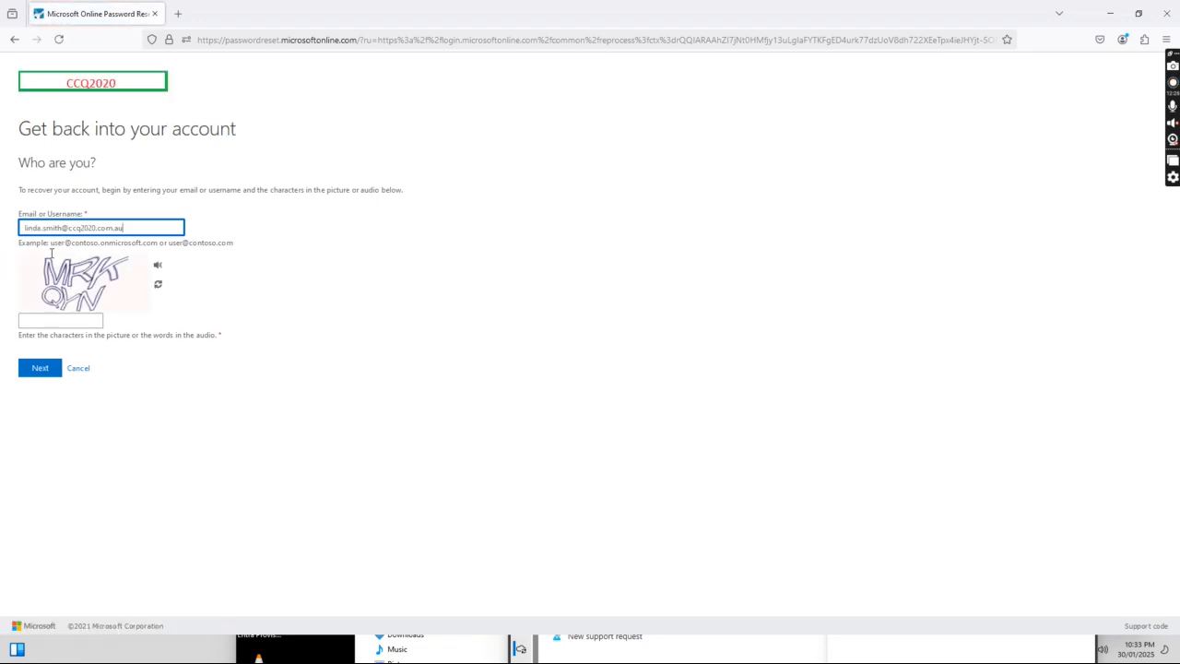
left_click(38, 319)
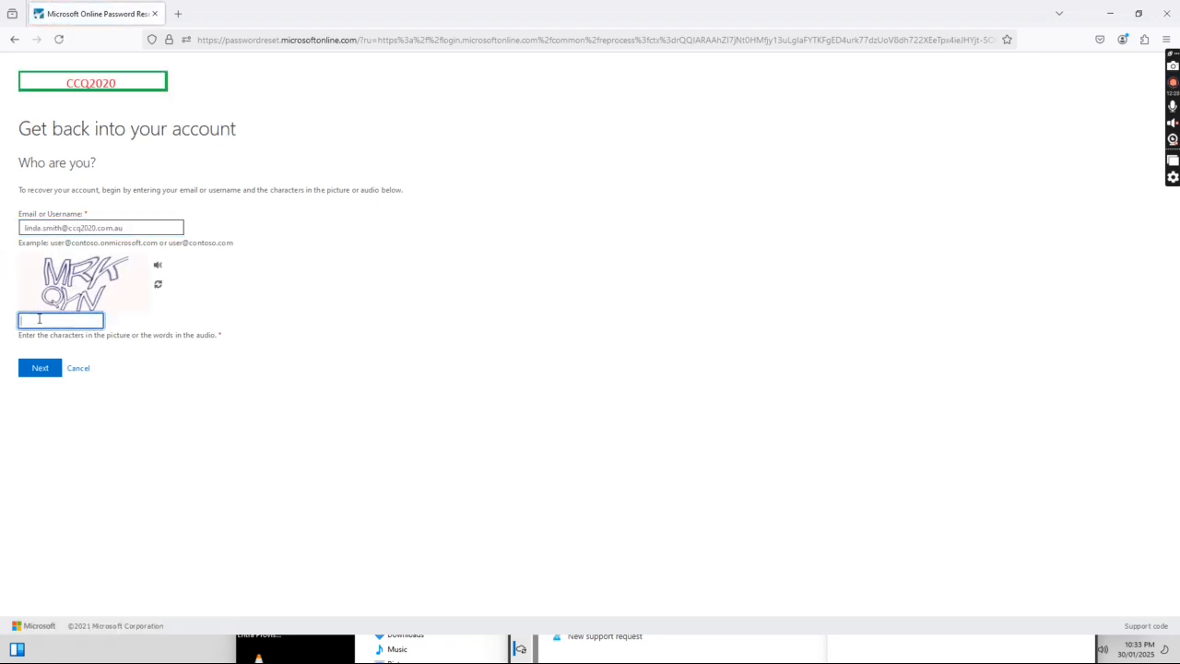
type("MRKQYN")
left_click(38, 371)
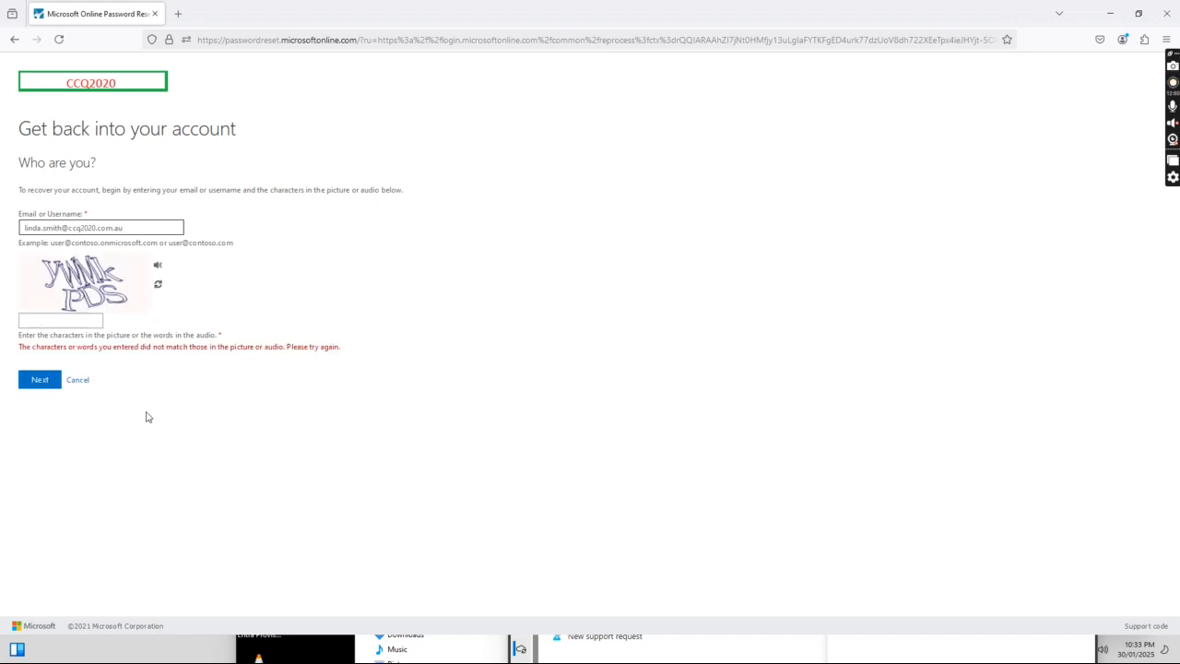
left_click(54, 321)
type("ywmkp")
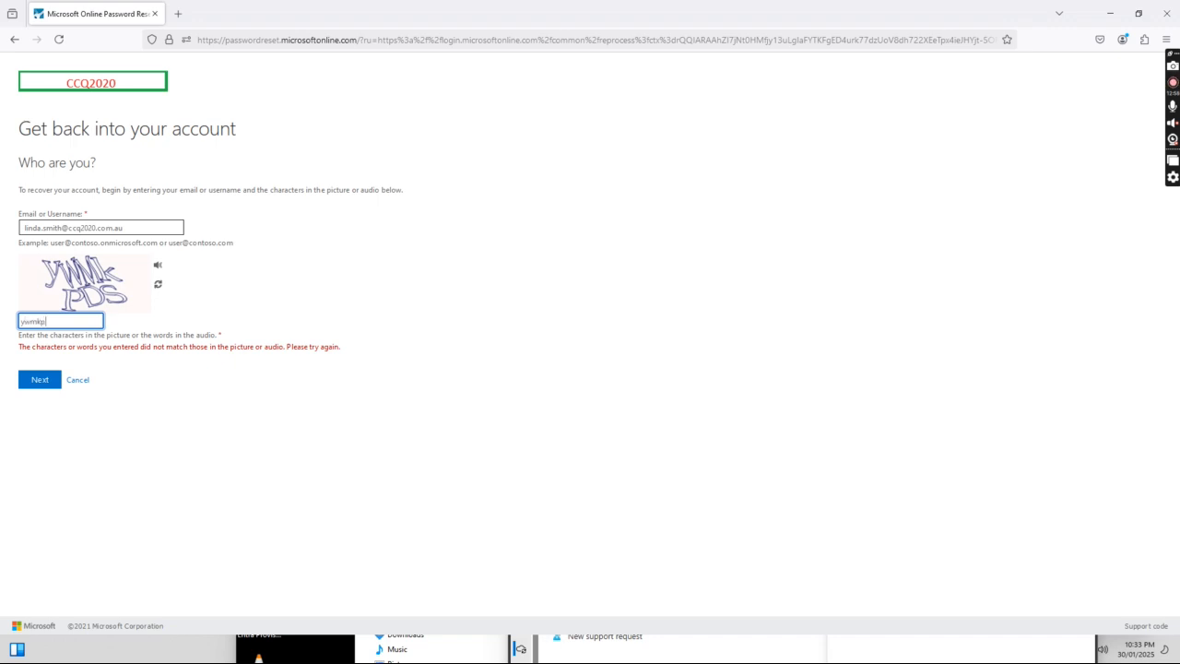
left_click(46, 384)
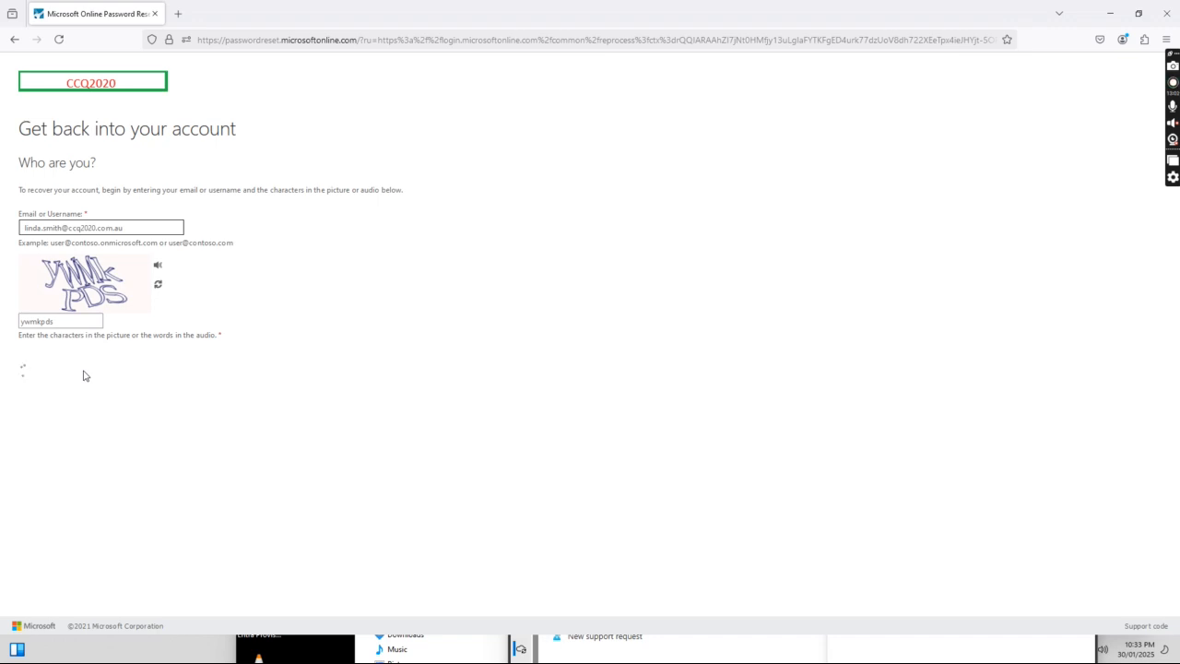
- Retype the reloaded captcha characters and resubmit until the account check passes
left_click(67, 321)
type("Y")
key("Caps_Lock")
type("VLY")
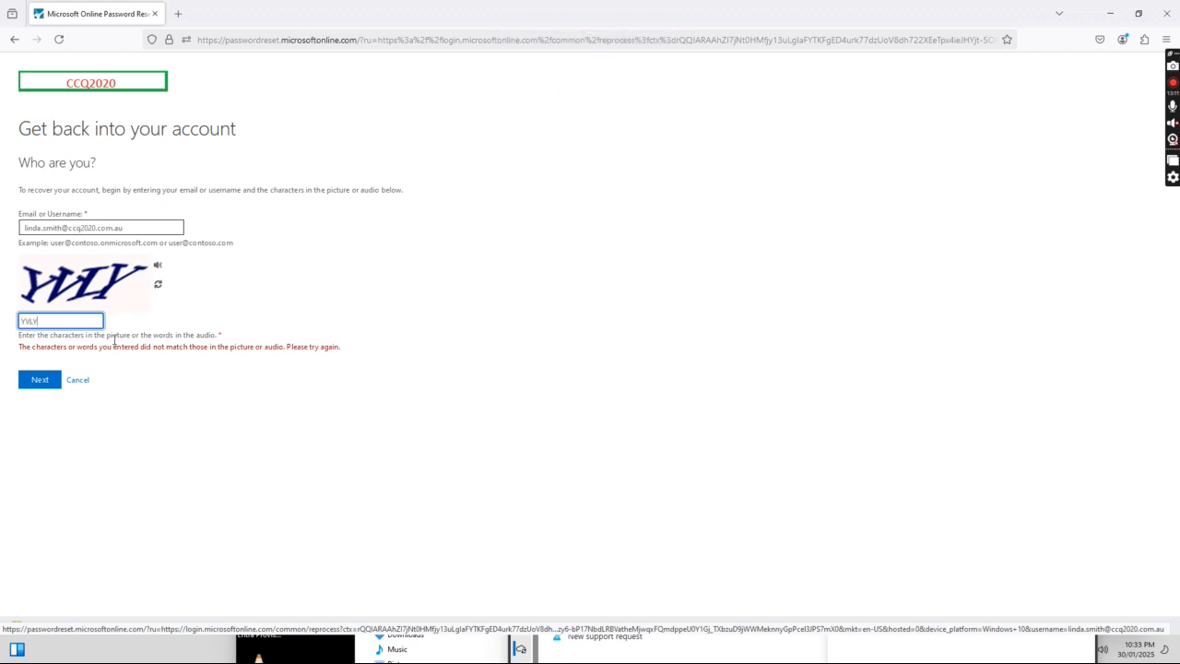
left_click(43, 381)
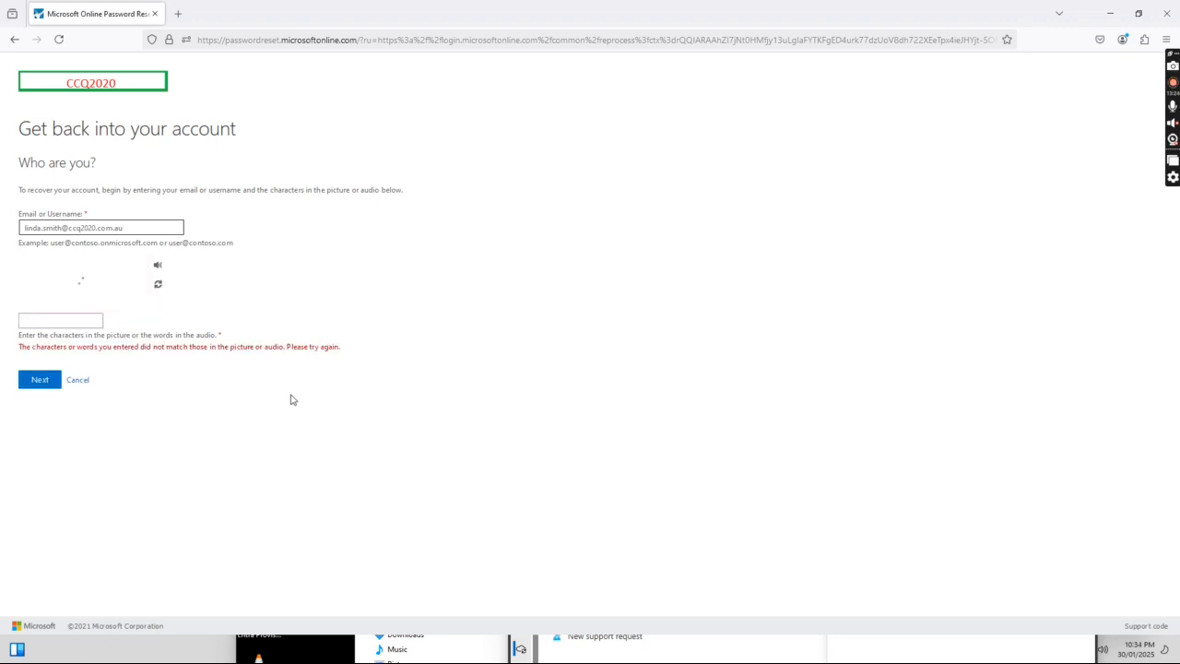
left_click(27, 318)
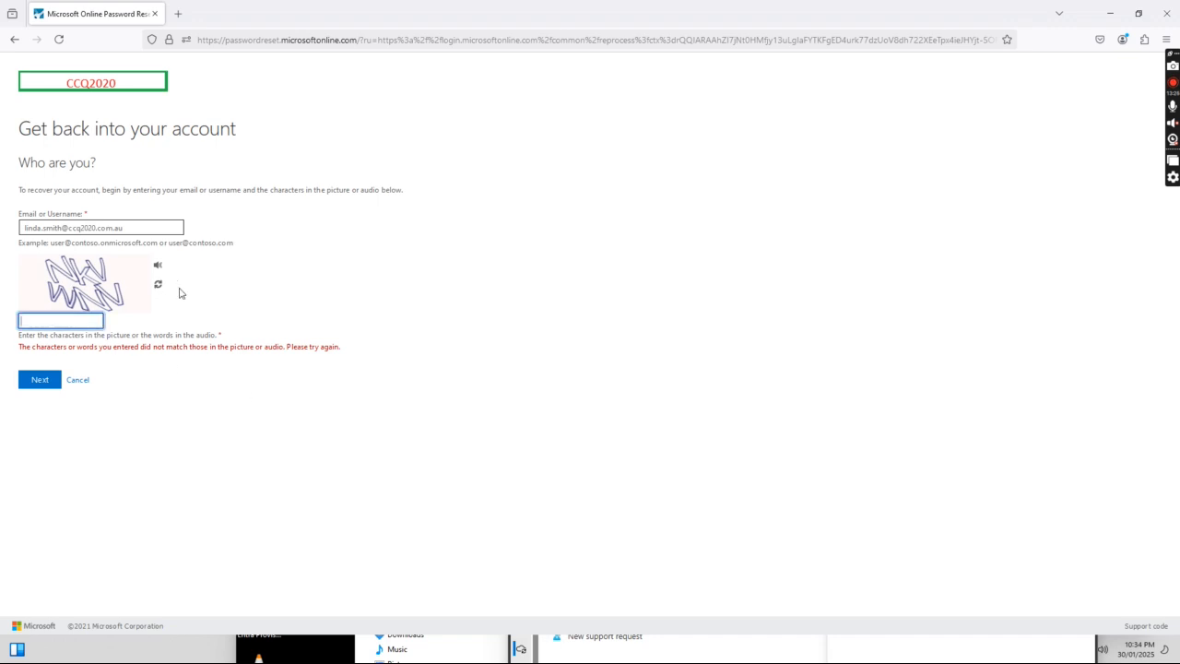
type("N")
type("VWNV")
left_click(39, 381)
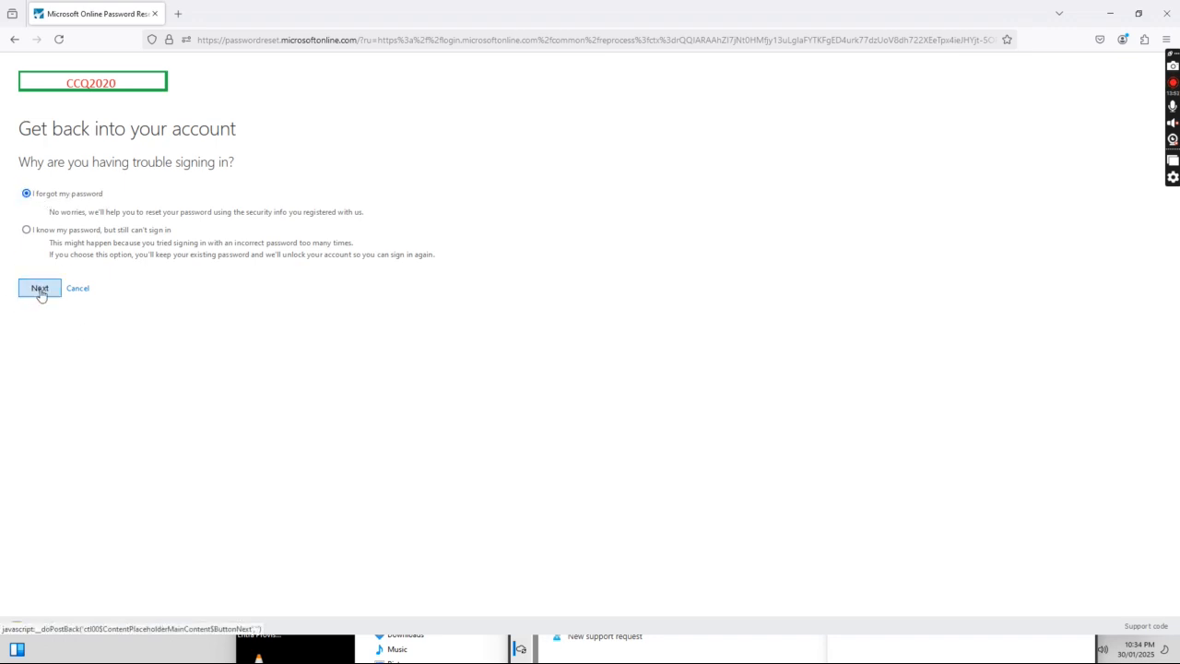
left_click(41, 291)
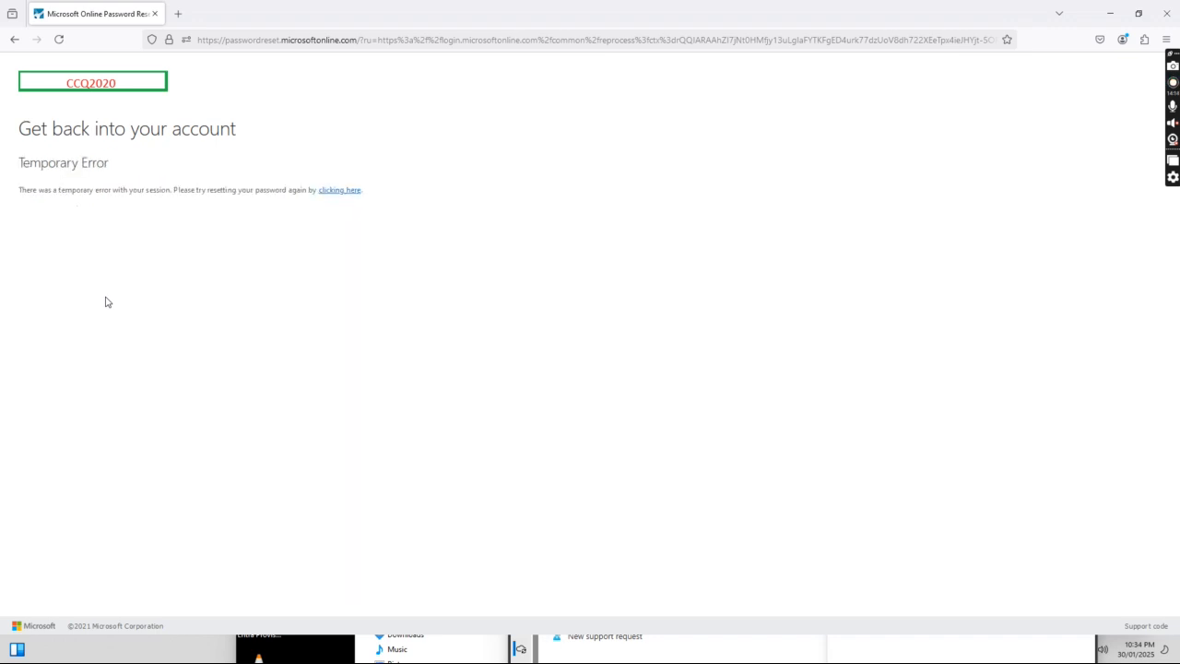
left_click(350, 192)
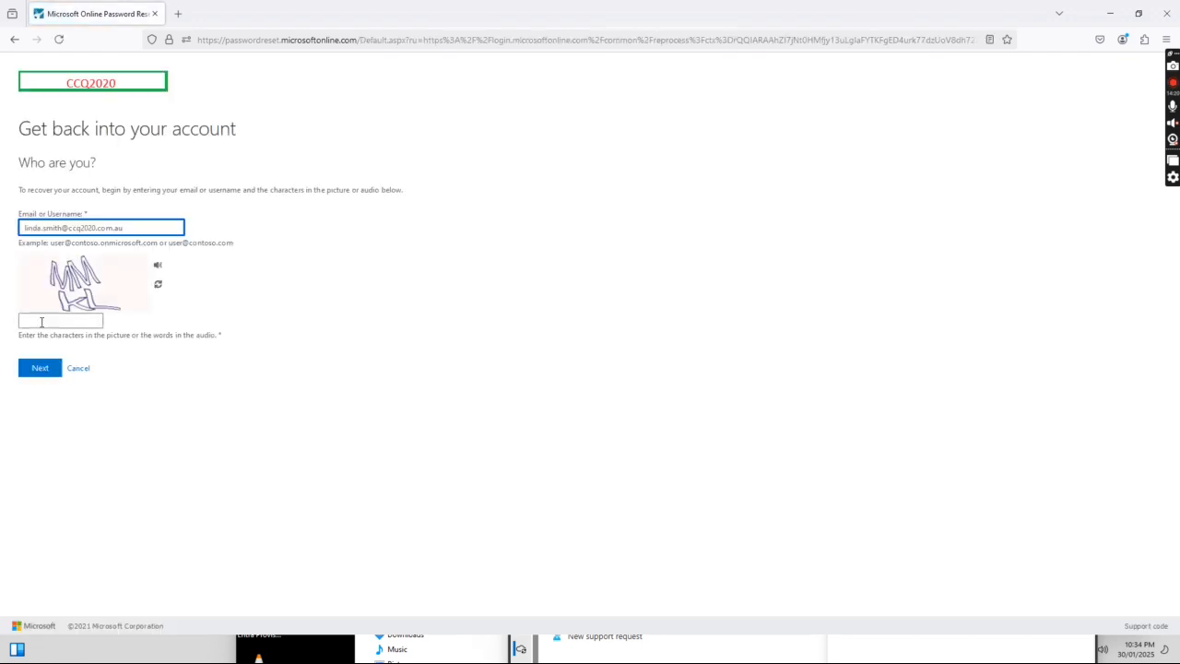
left_click(45, 323)
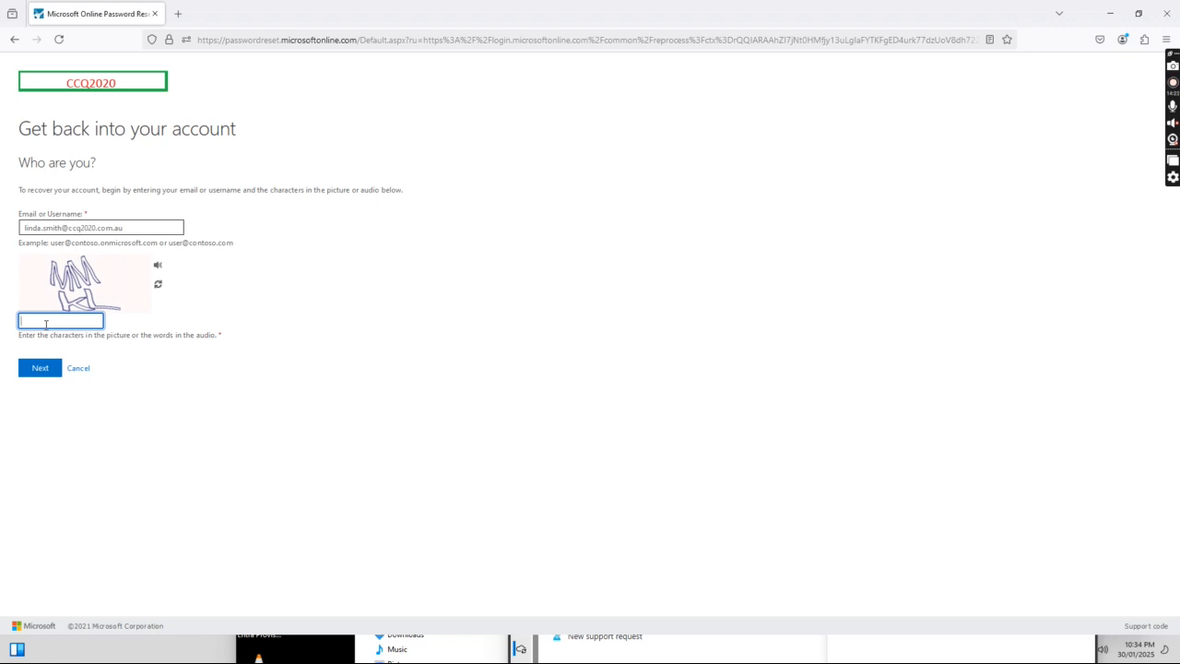
type("mmkl")
left_click(39, 369)
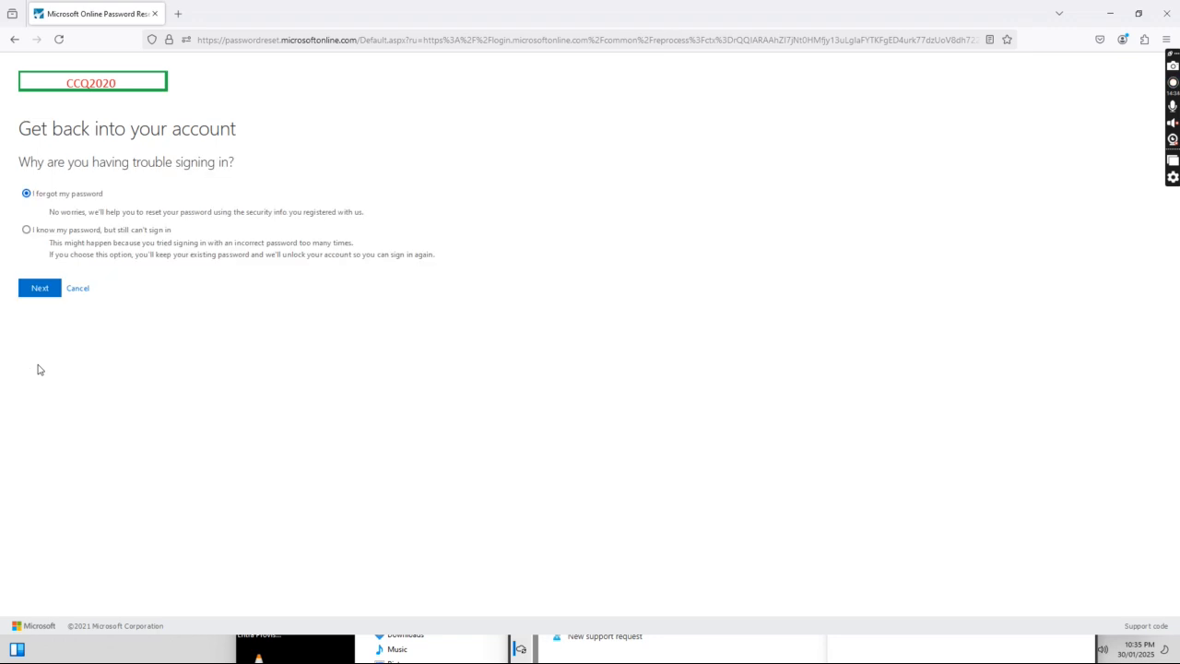
- Continue with 'I forgot my password' and verify using a code from the authenticator app
left_click(35, 292)
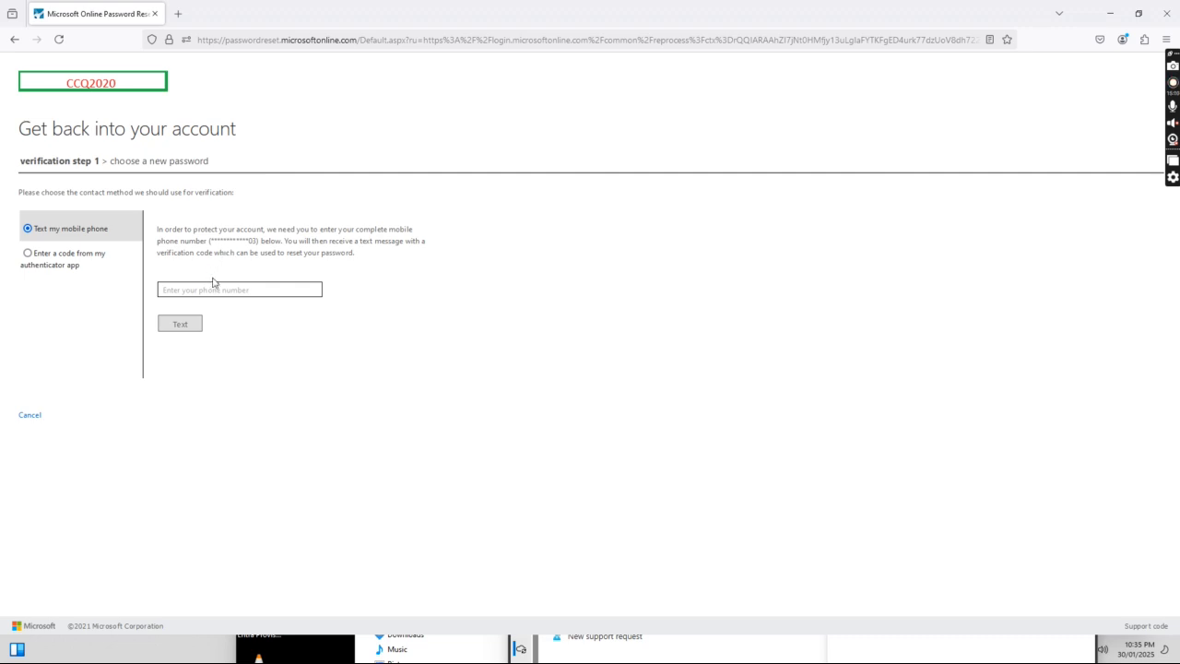
left_click(28, 258)
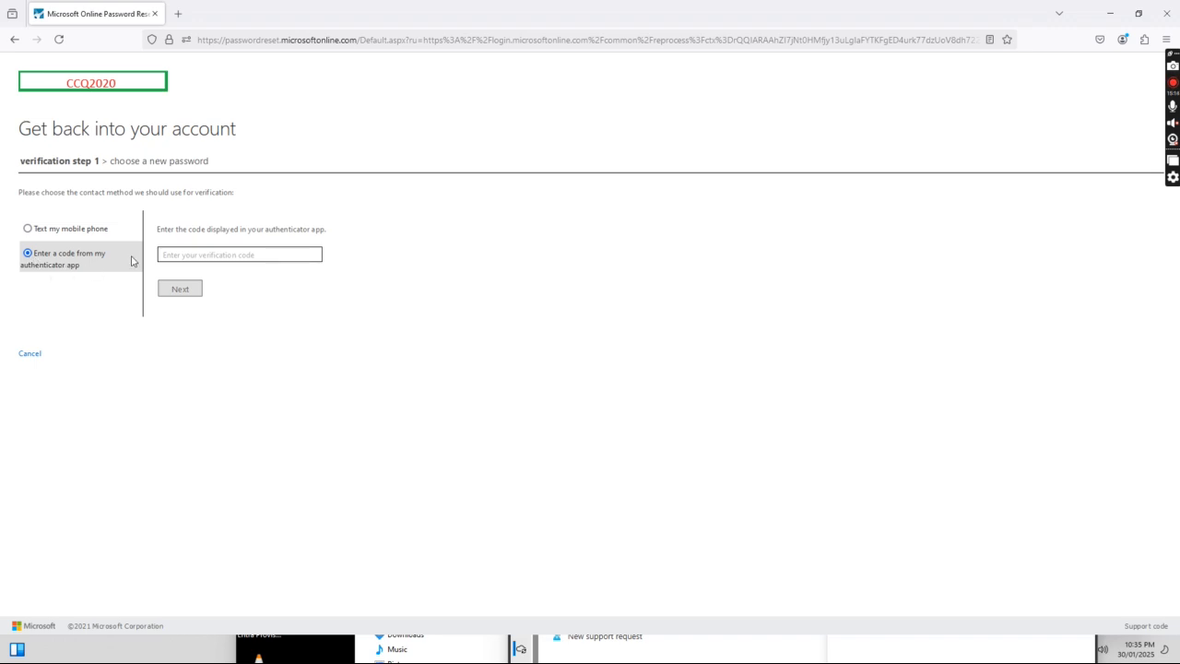
left_click(193, 256)
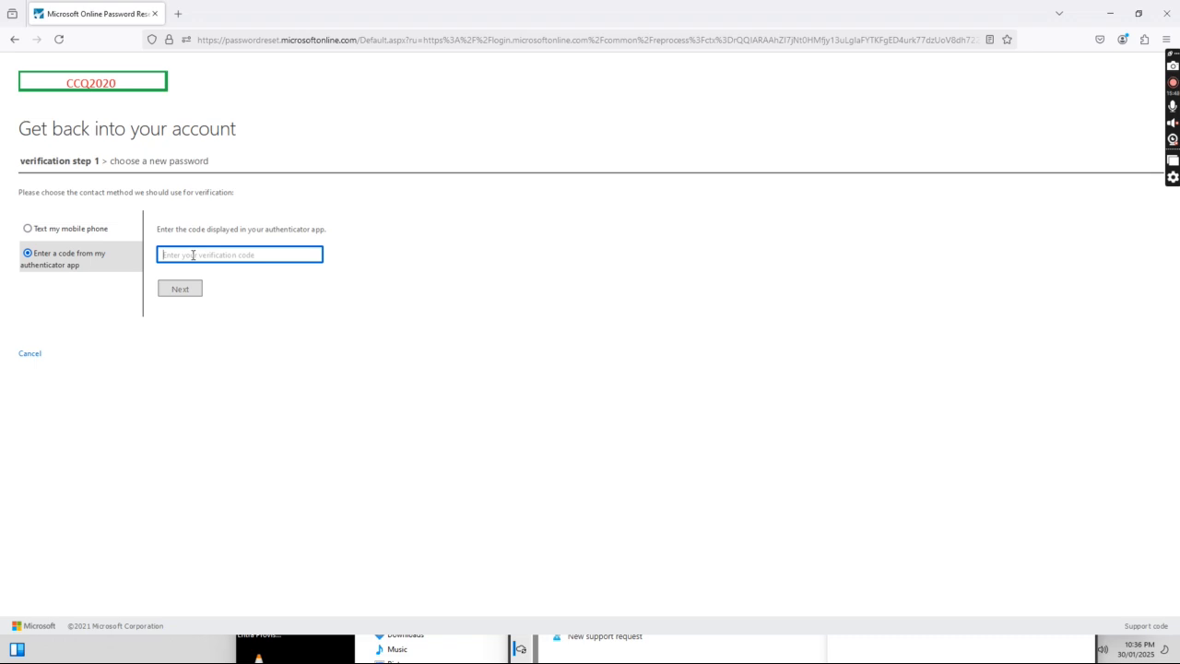
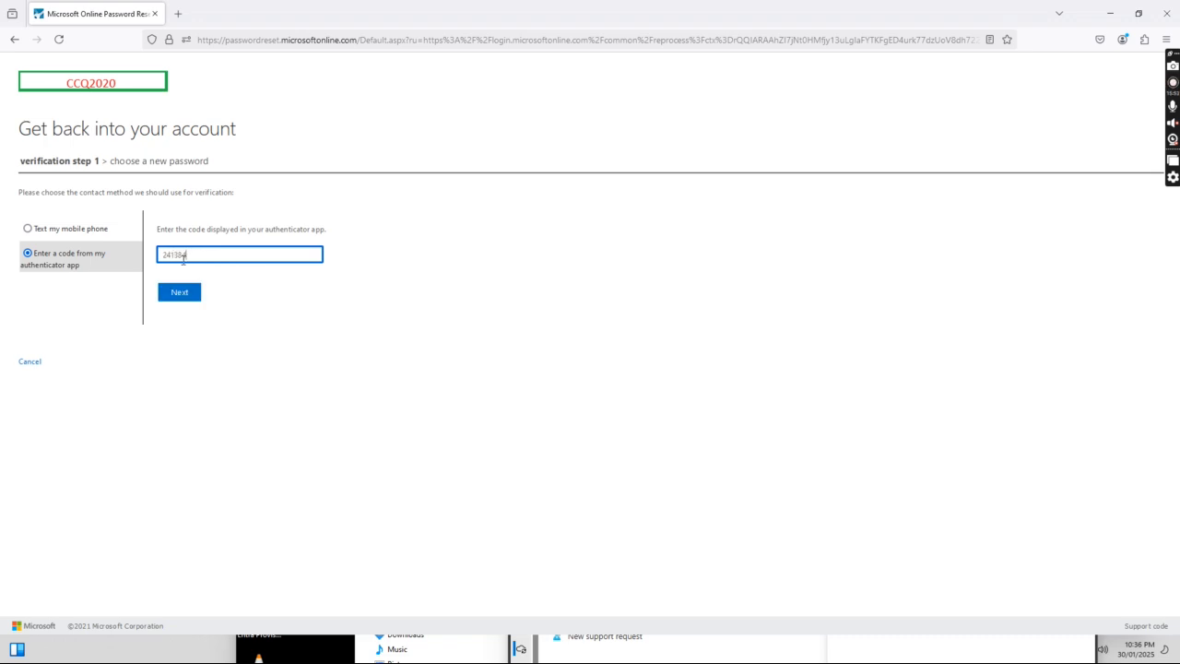
left_click(180, 292)
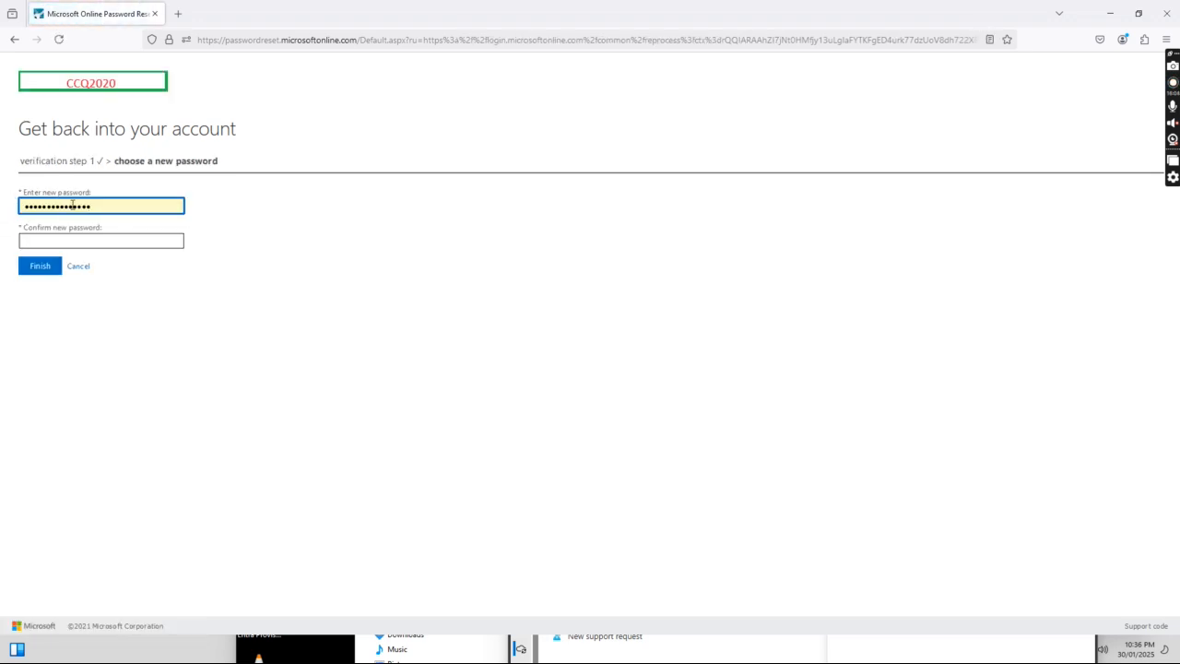
- Replace the autofilled password, enter and confirm the new password, finish, and decline Firefox's update prompt
left_click_drag(106, 208, 7, 202)
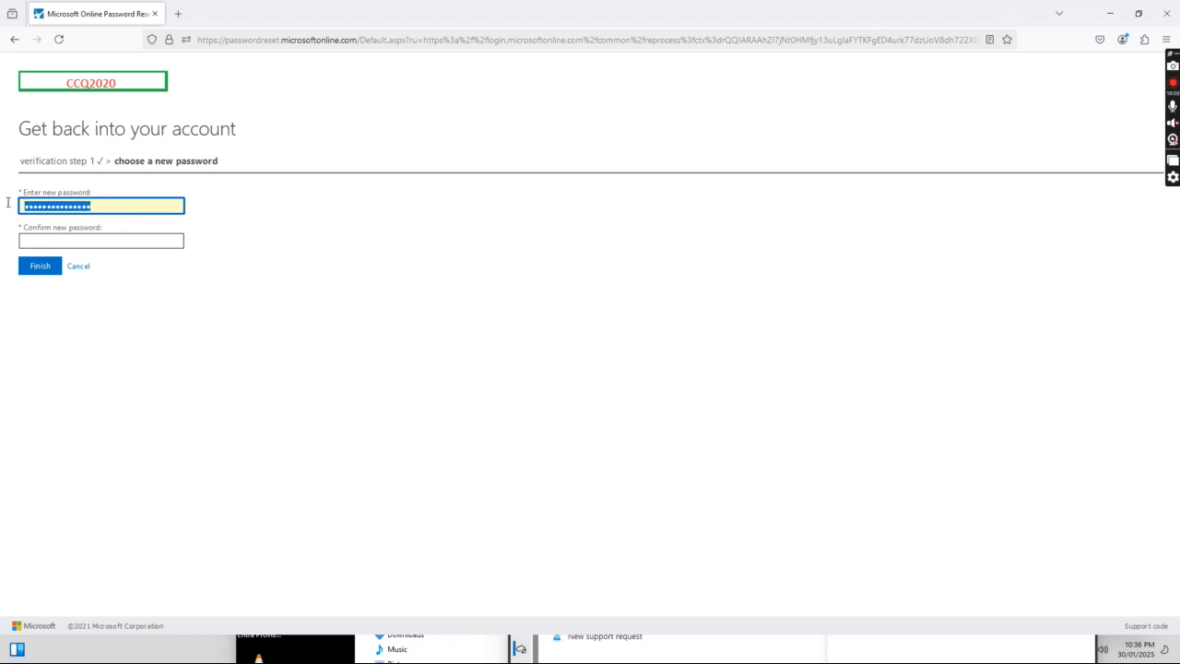
type("*")
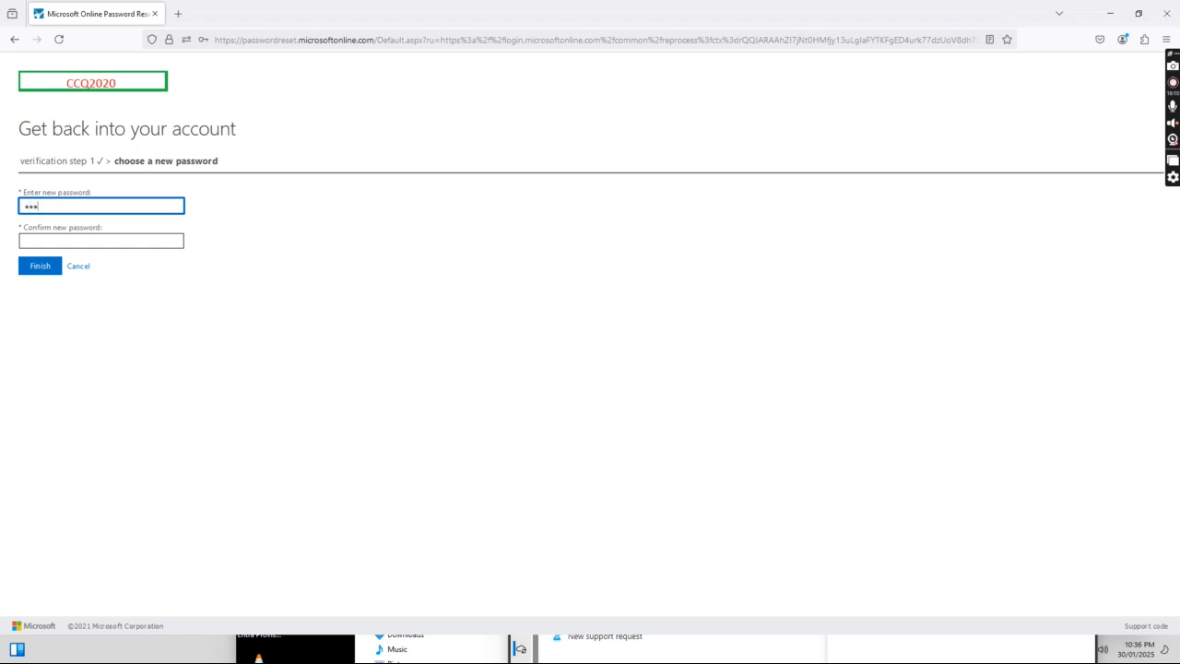
key("BackSpace")
key("BackSpace")
key("BackSpace")
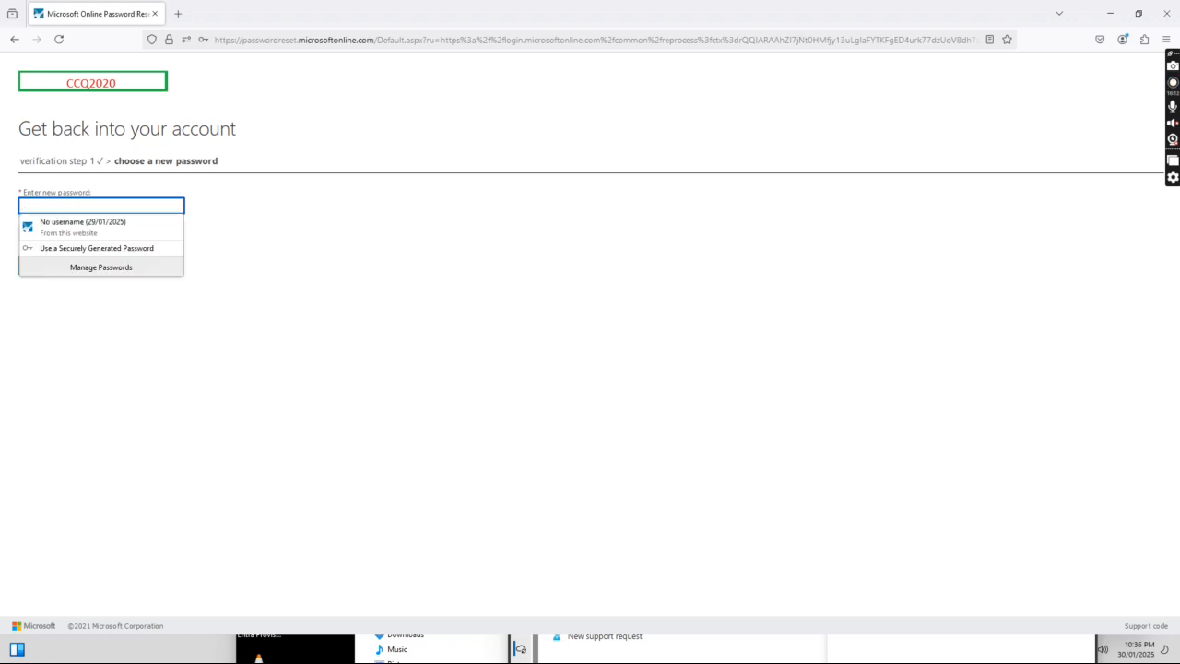
key("Tab")
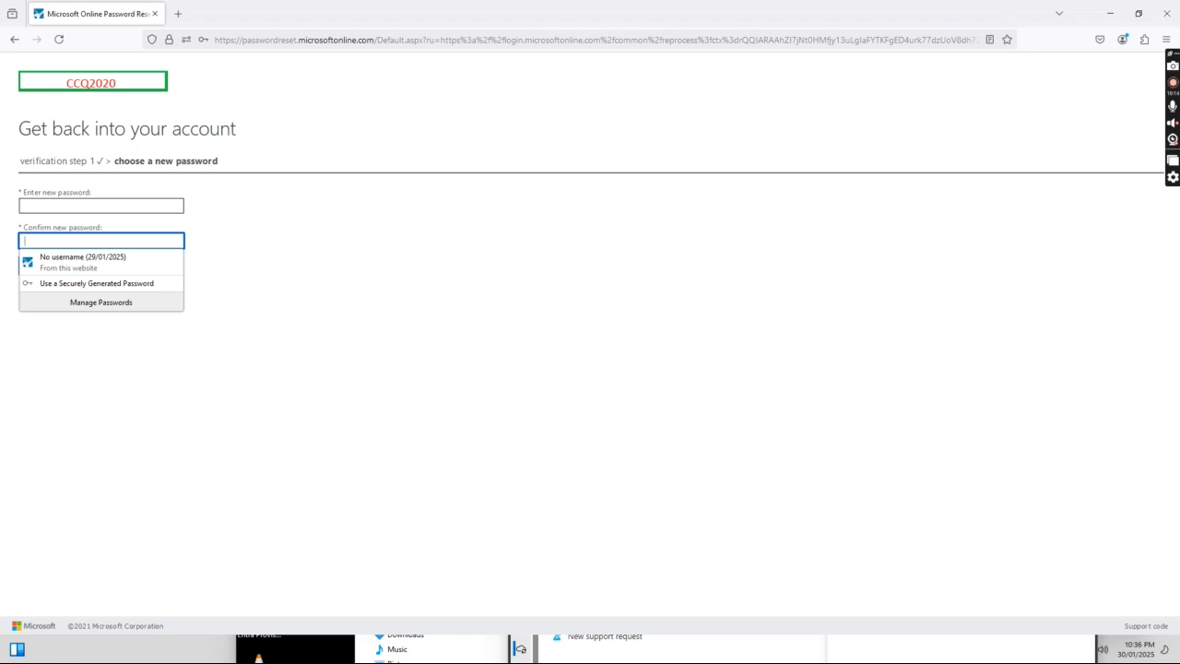
key("Caps_Lock")
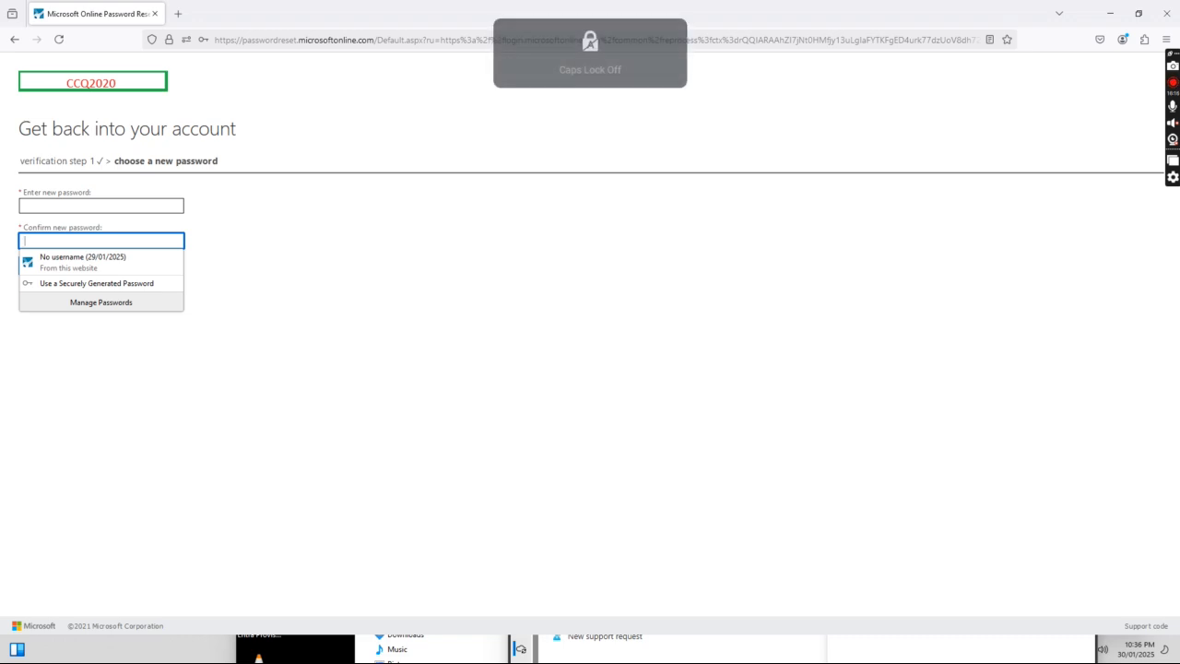
left_click(37, 205)
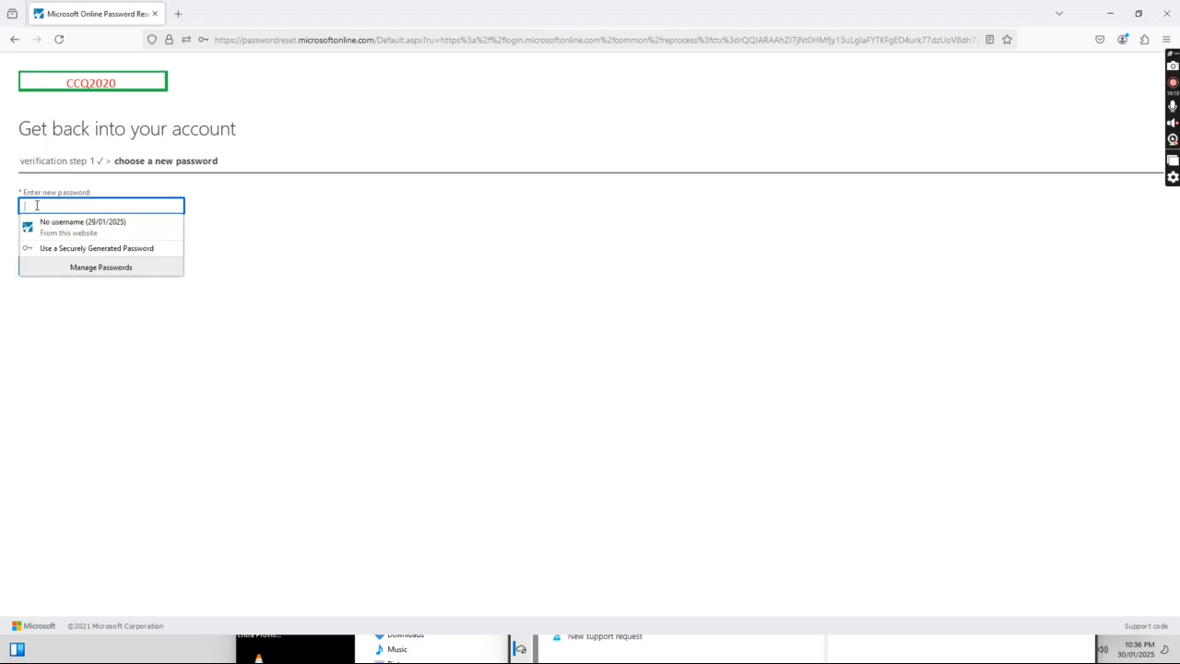
type("*")
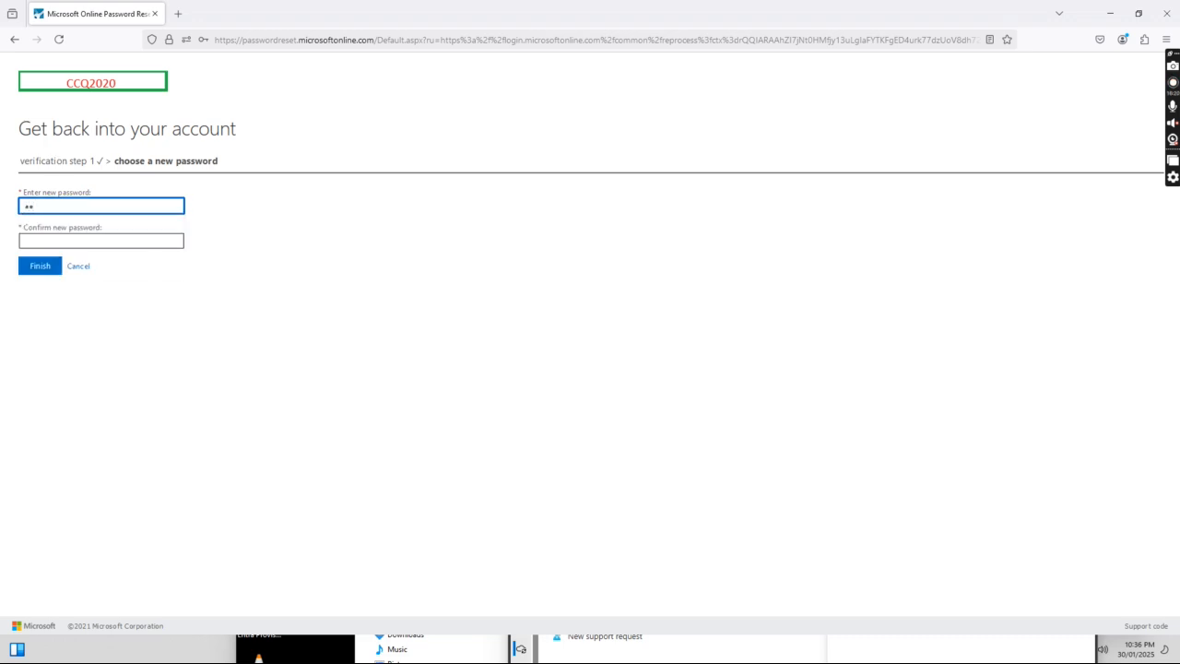
type("***********")
left_click(101, 240)
type("************")
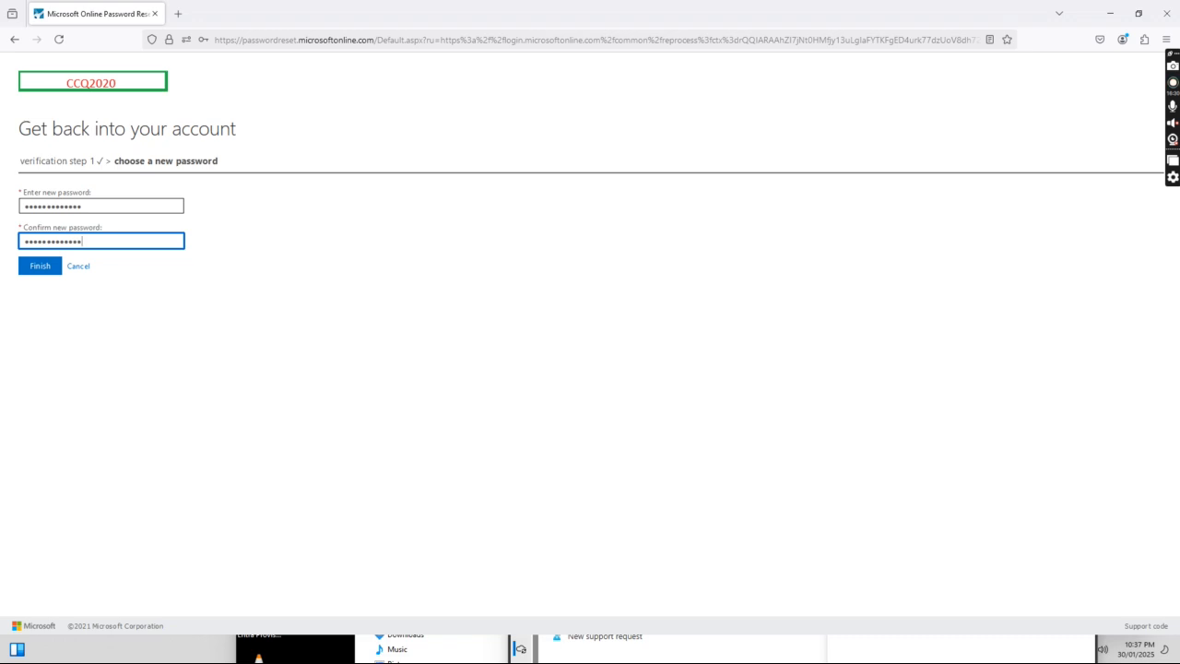
left_click(39, 267)
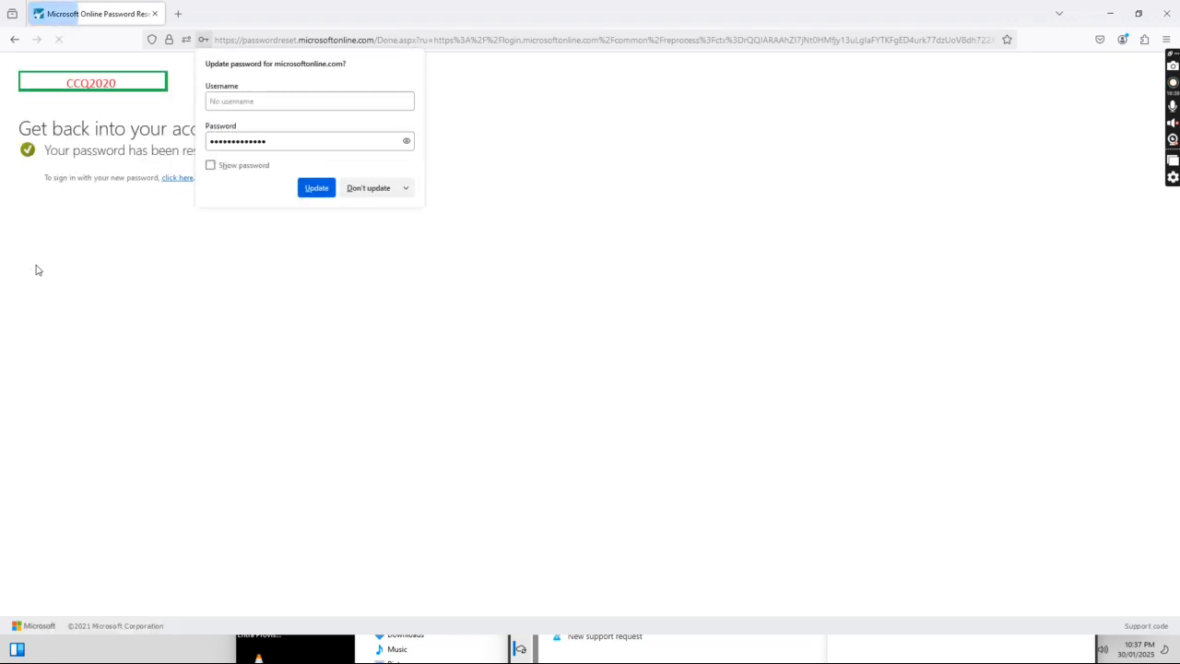
left_click(368, 188)
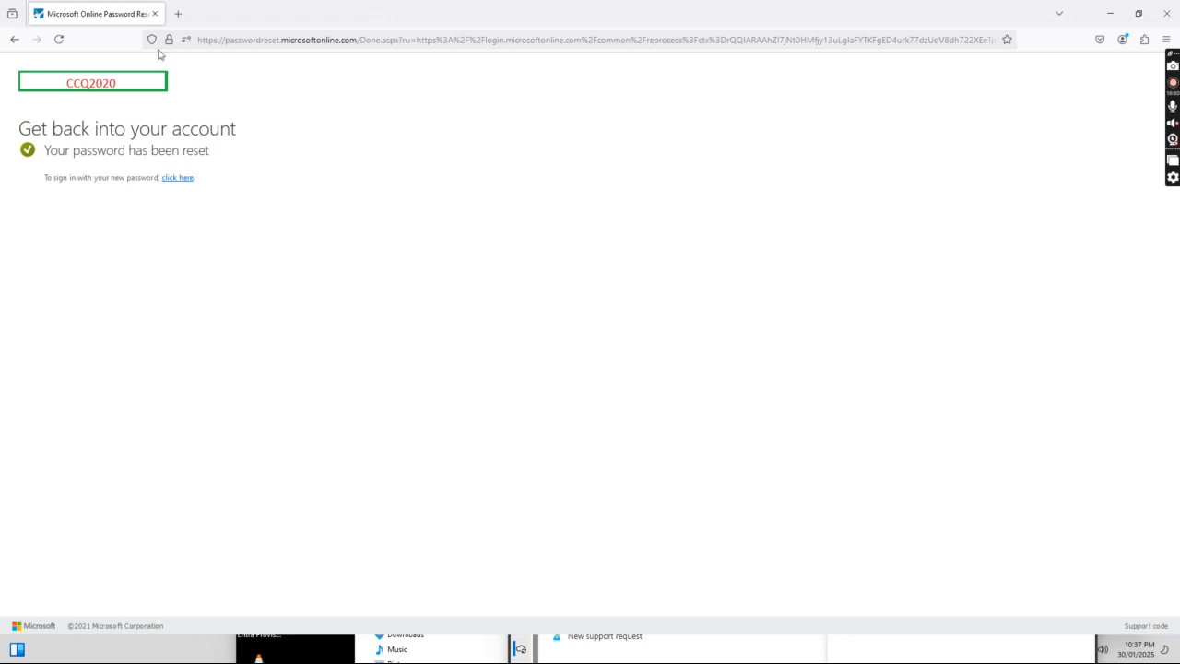
- Open a new Firefox private browsing window from the application menu
left_click(1168, 39)
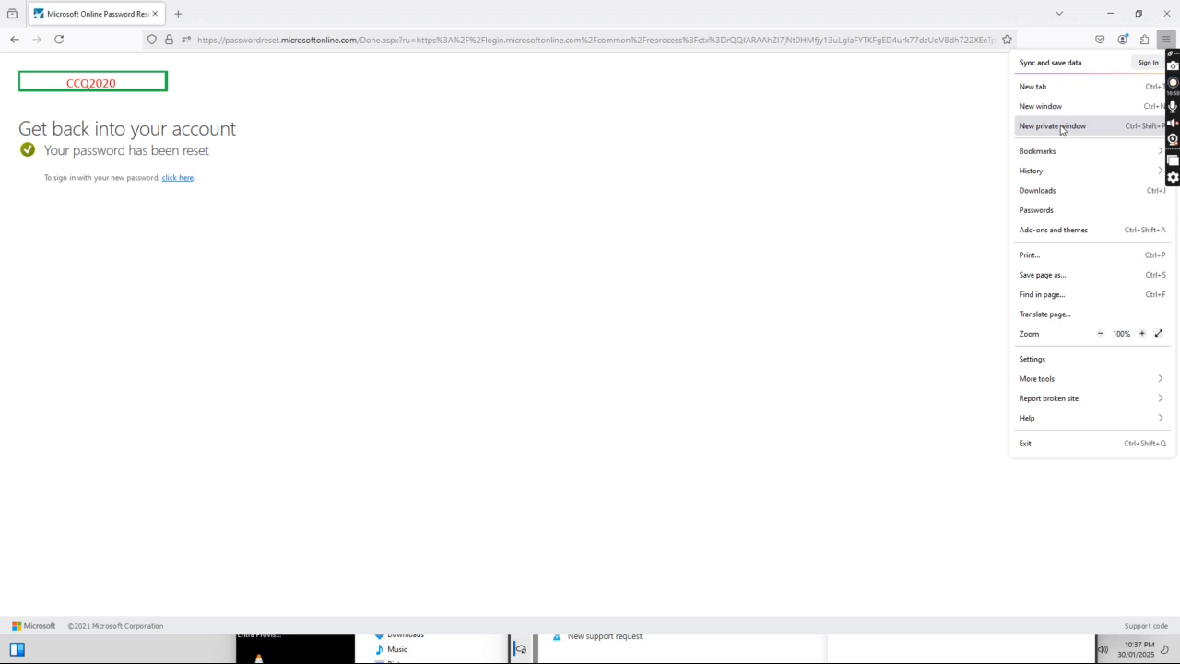
left_click(1061, 129)
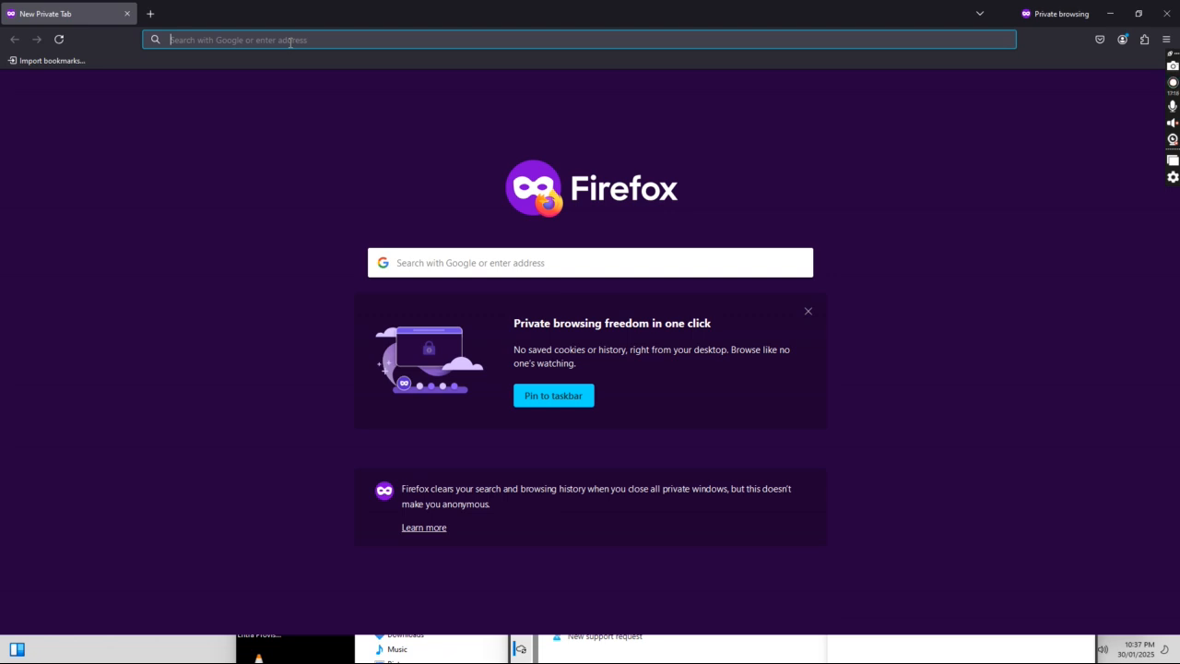
- At aka.ms/ssprsetup, sign in as the test user with the new password, declining to stay signed in
type("aka.ms")
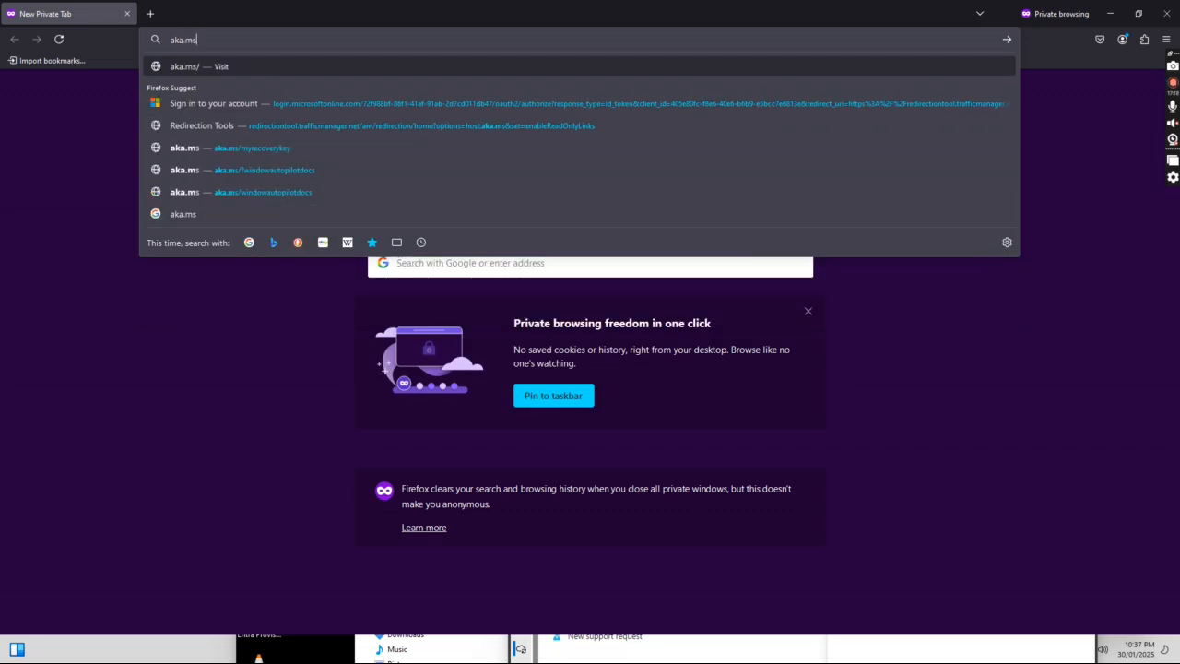
type("/")
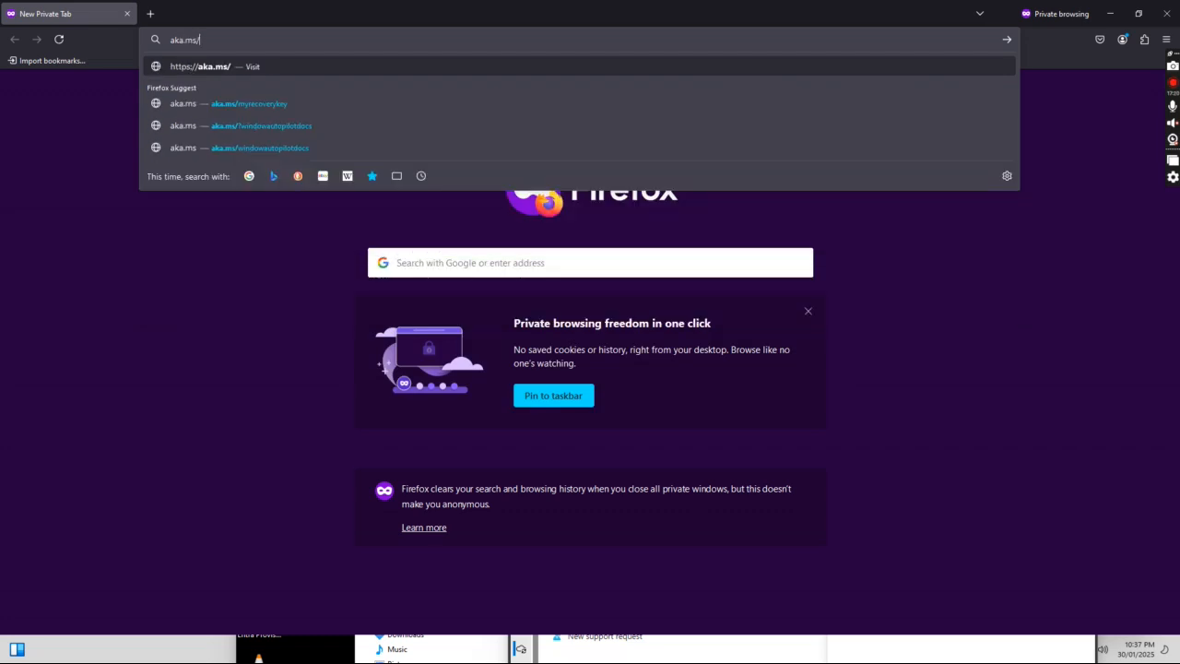
type("ssprsetup")
key("Return")
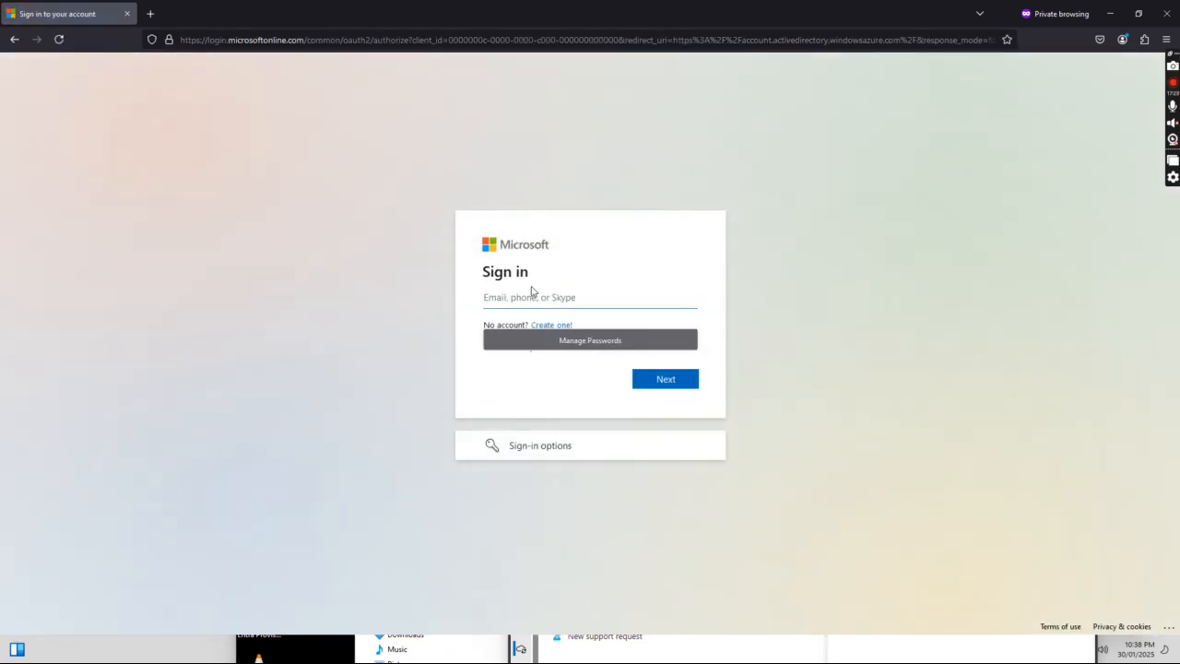
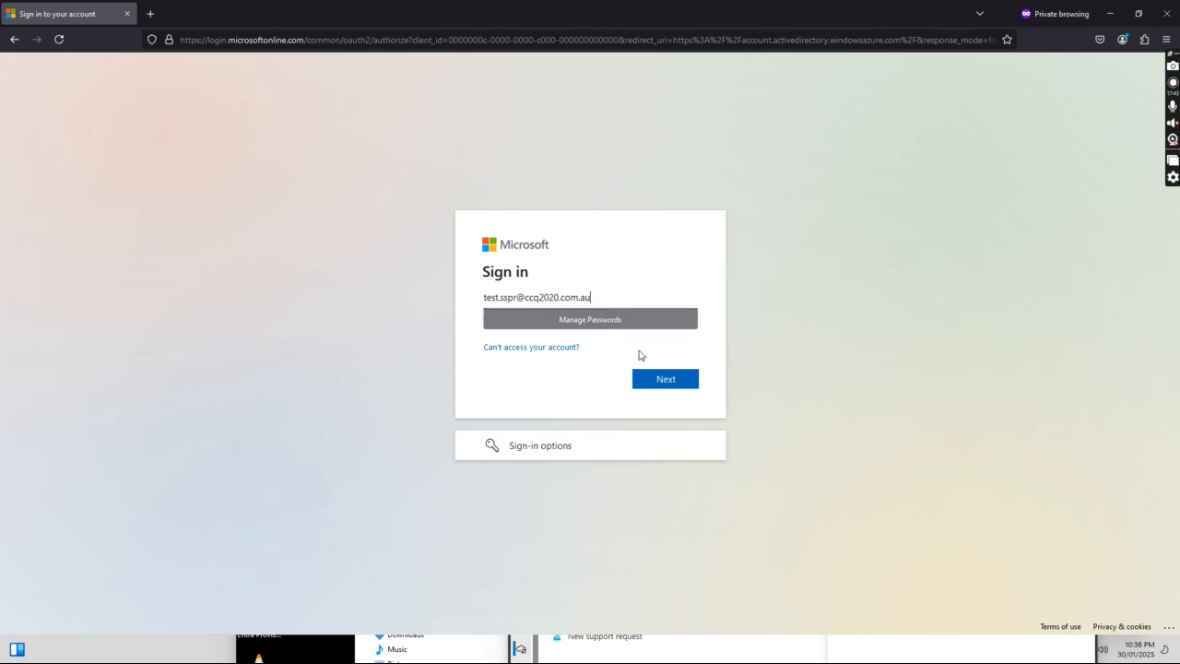
left_click(660, 379)
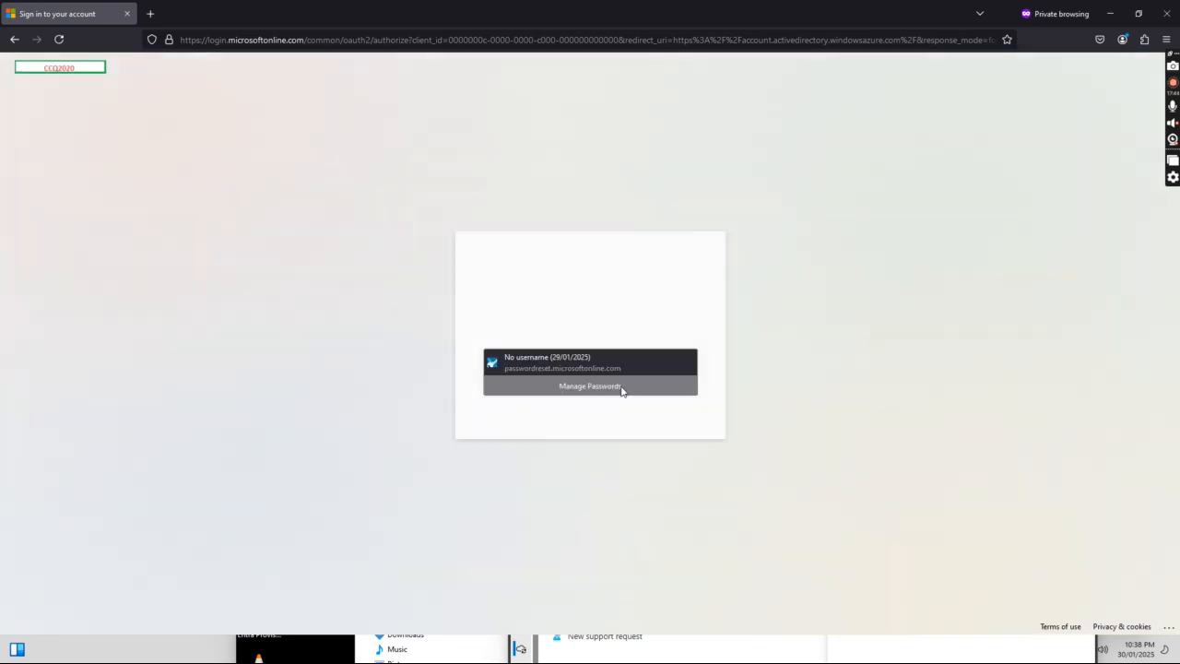
left_click(543, 350)
type("•••••")
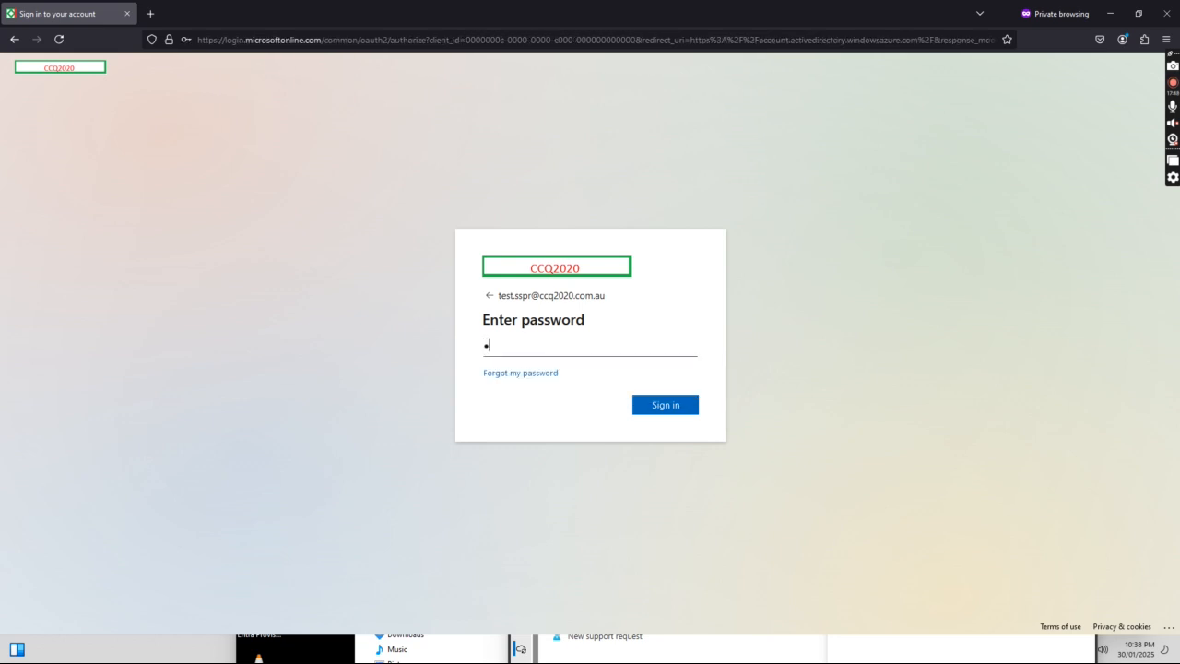
type("••••••••")
left_click(672, 408)
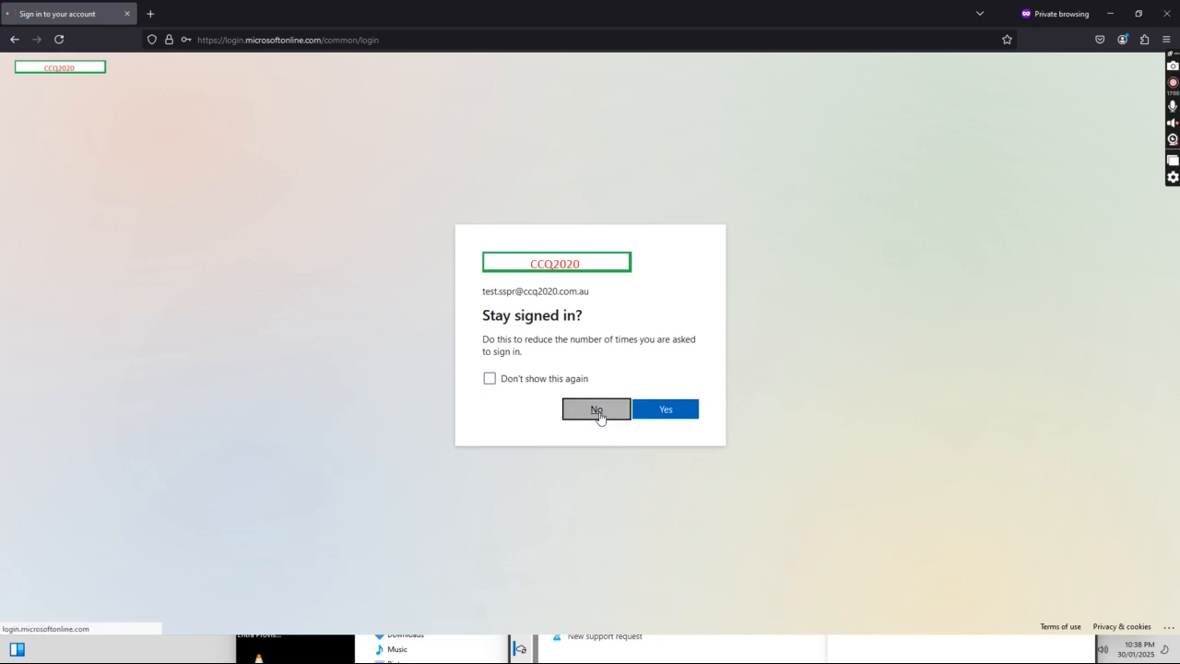
left_click(596, 411)
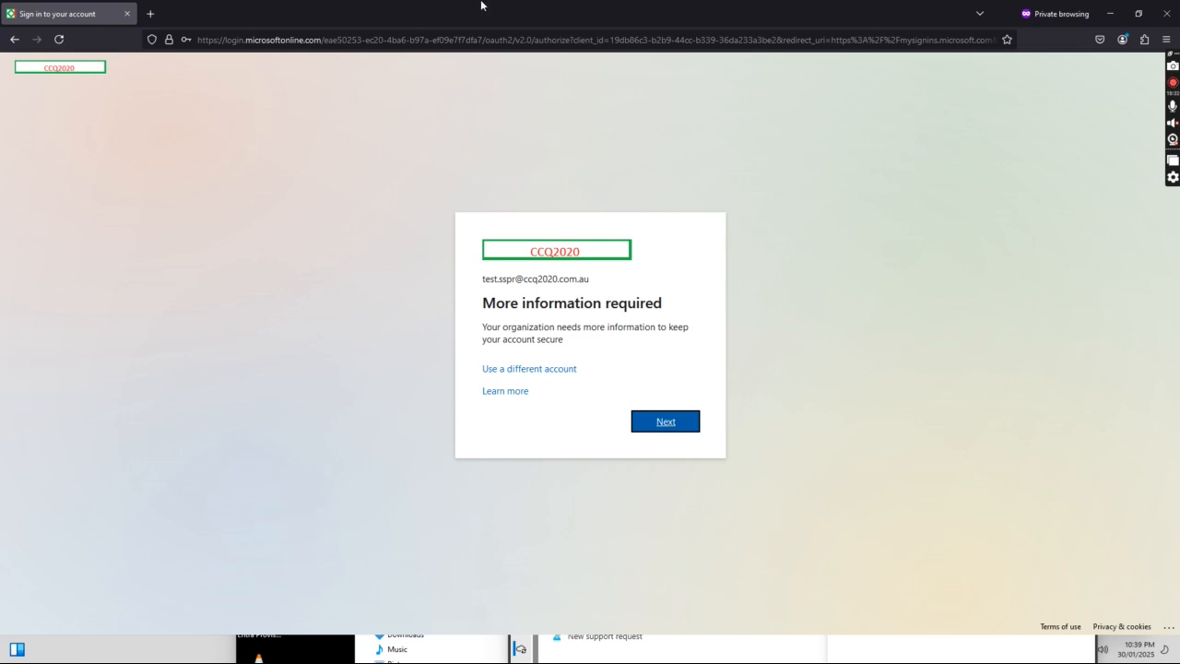
- Review the Password reset authentication methods in Entra admin center, then return to the private sign-in window
left_click_drag(519, 13, 706, 179)
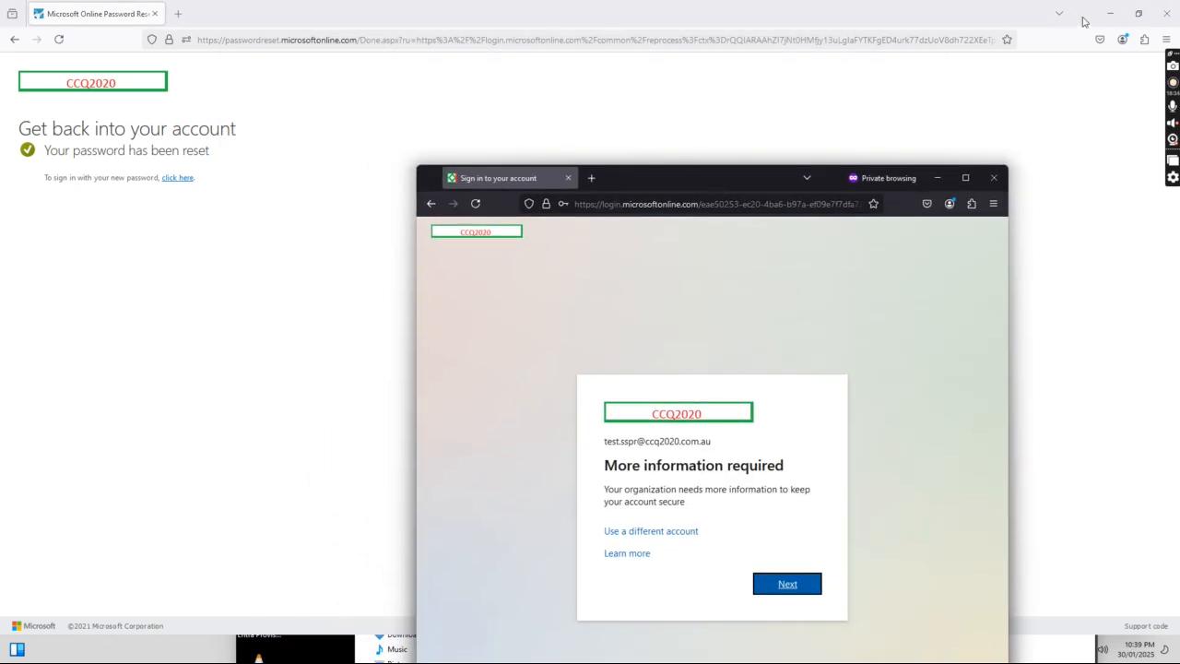
left_click(1114, 15)
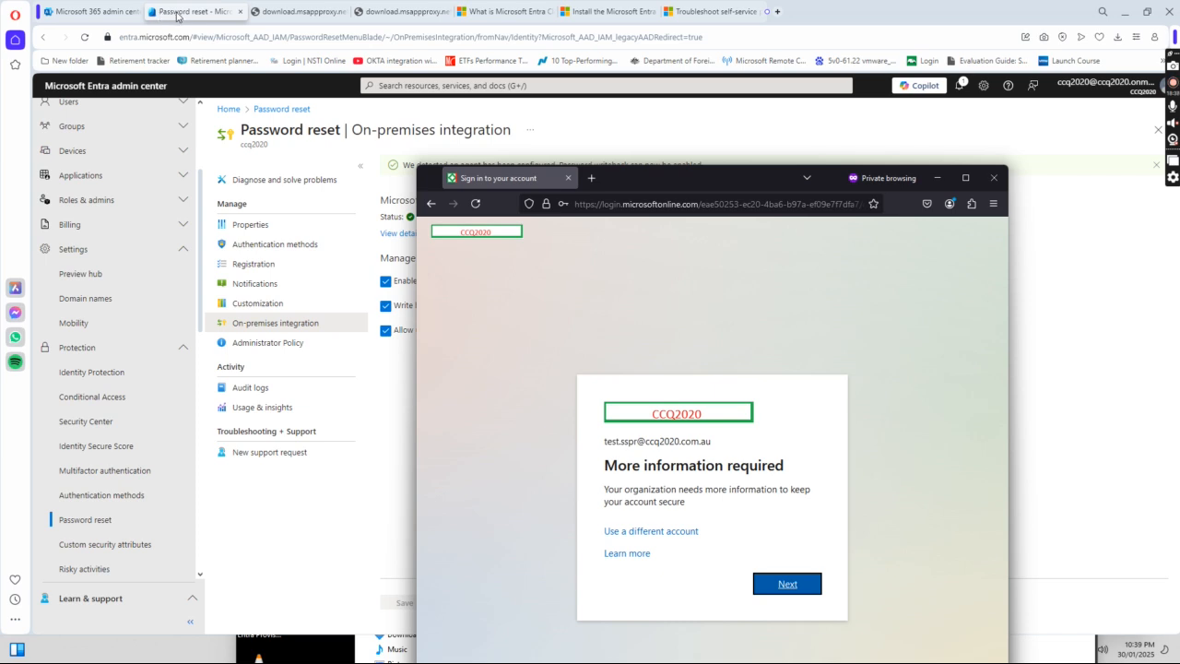
left_click(178, 16)
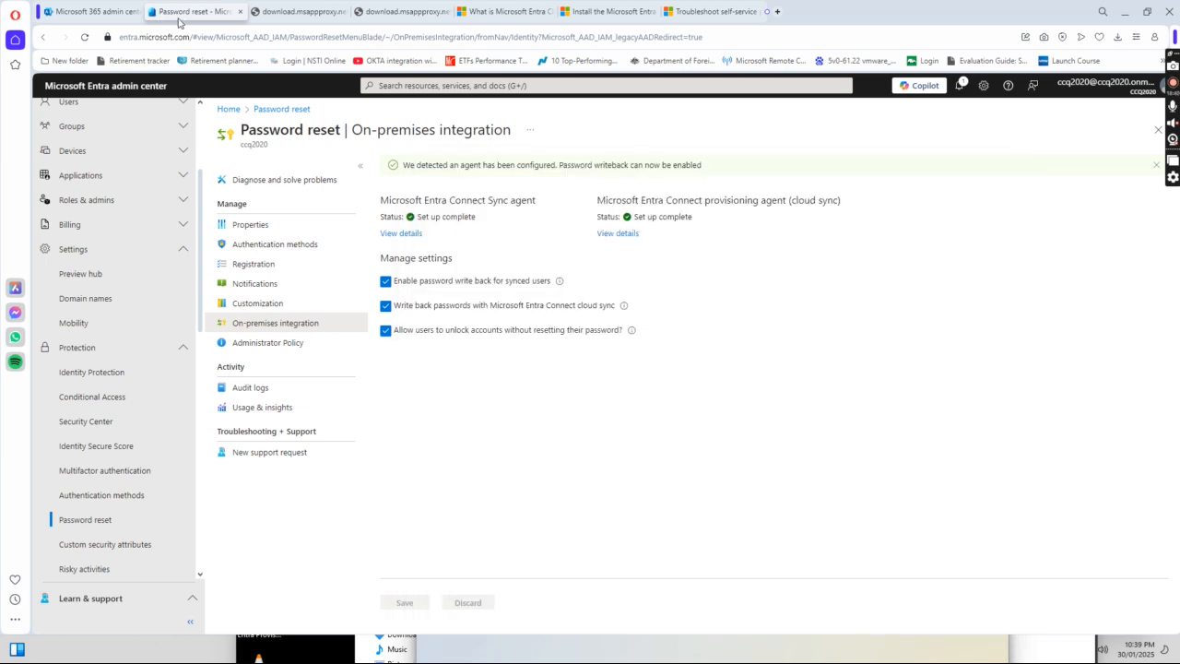
left_click(264, 245)
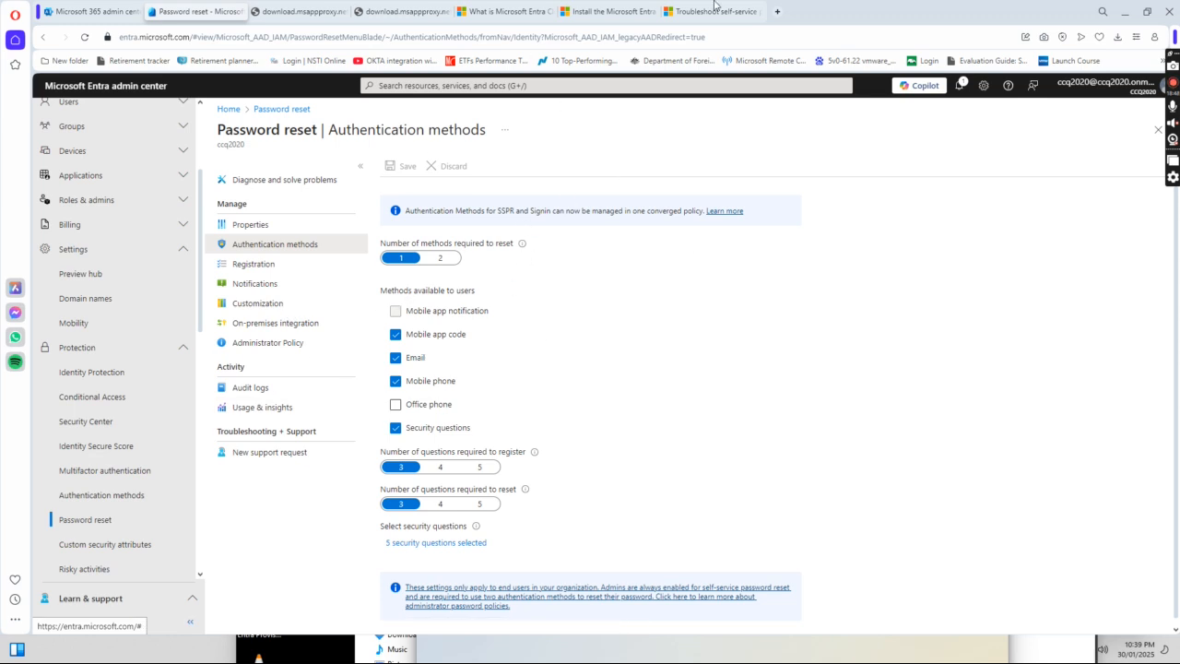
left_click(1125, 13)
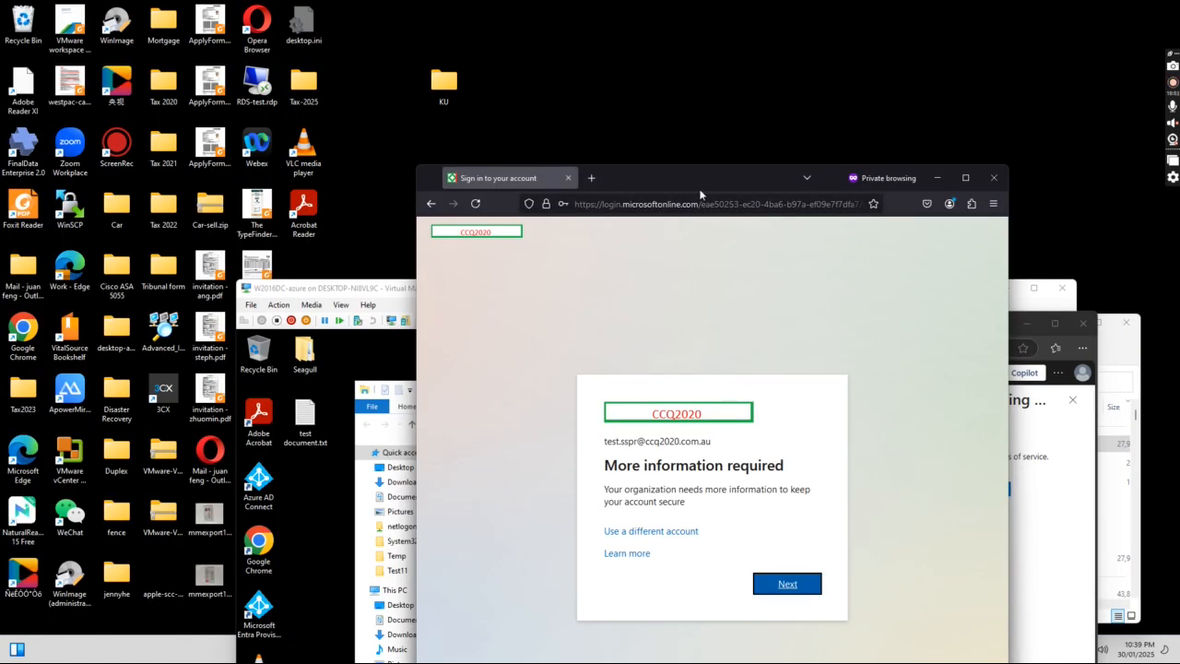
left_click_drag(707, 170, 524, 63)
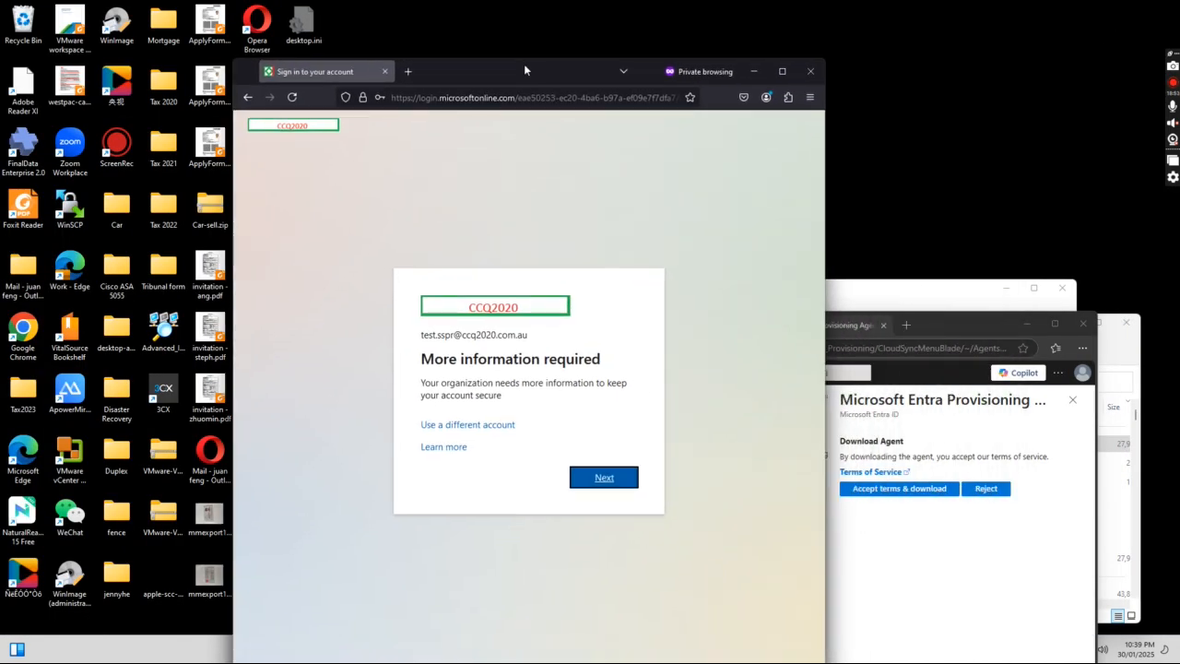
- Maximize the private window and continue past More information required to Keep your account secure
left_click(781, 71)
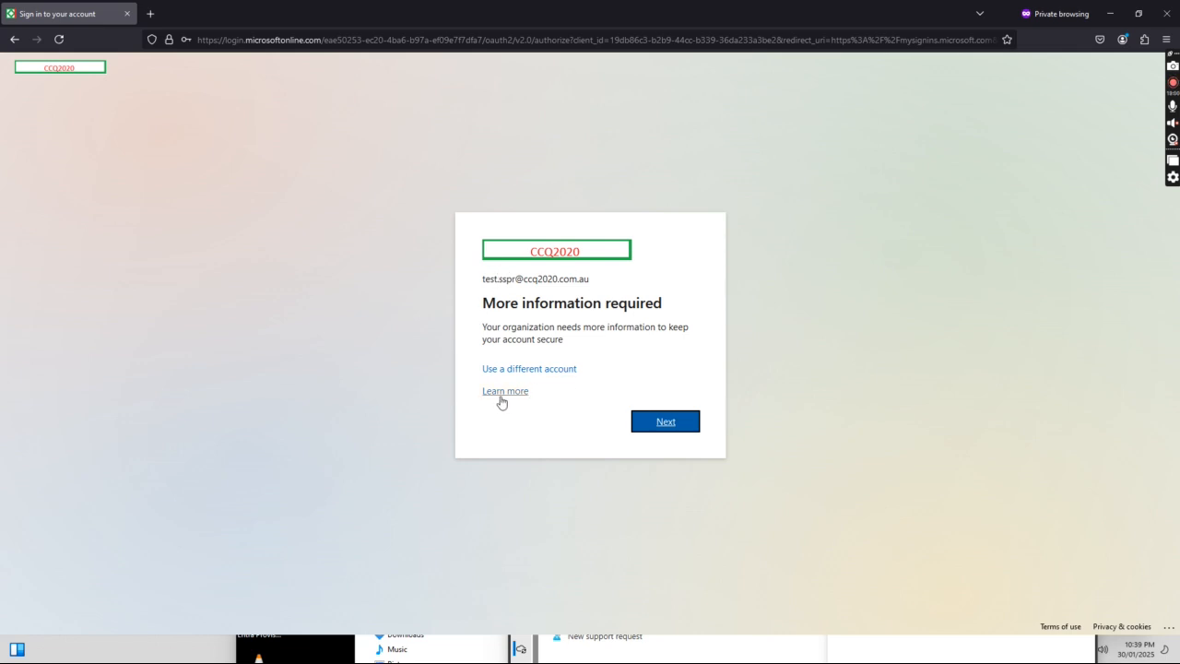
left_click(665, 427)
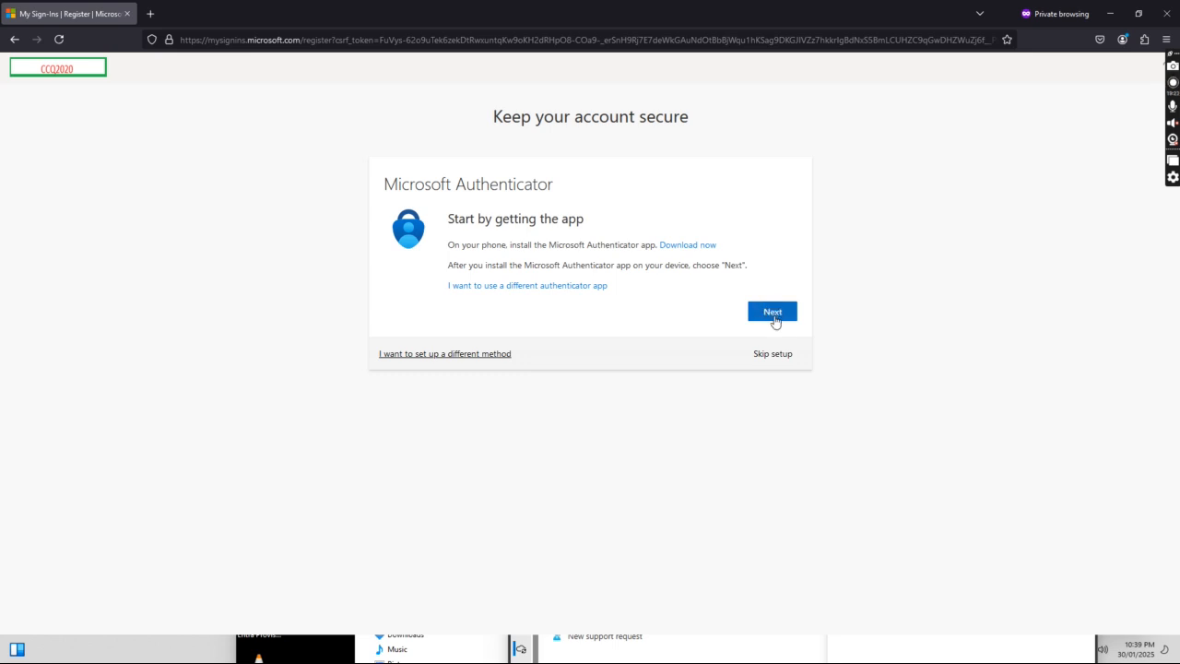
- Link Microsoft Authenticator by scanning the QR code and verifying the app's 6-digit code
left_click(775, 313)
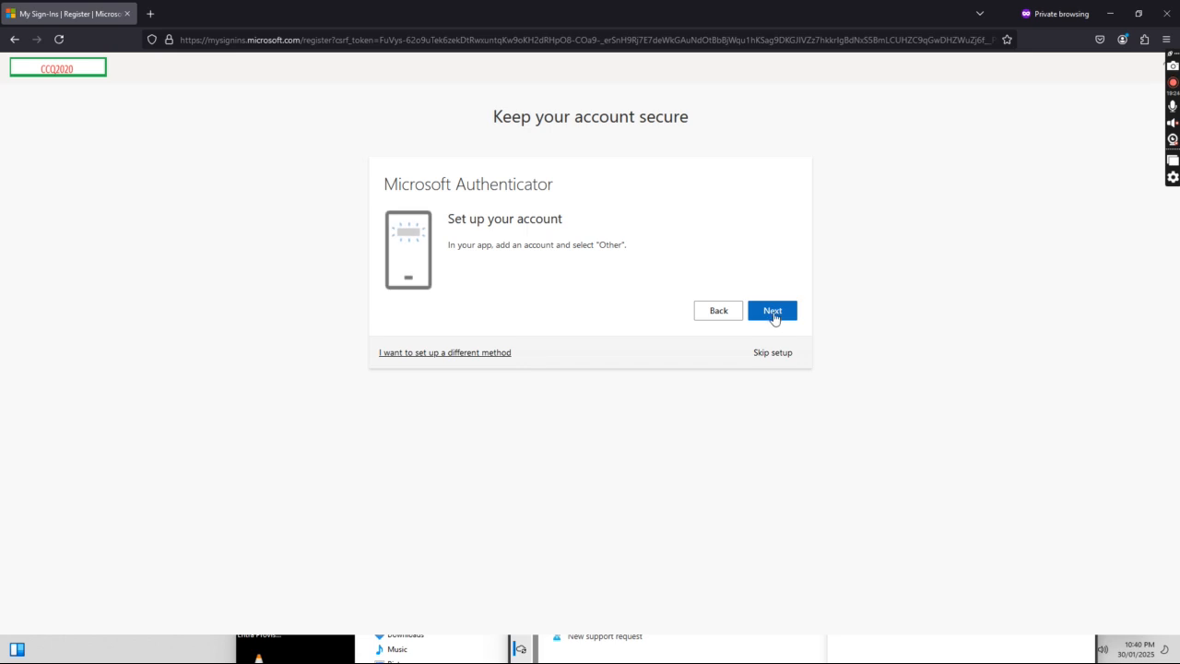
left_click(774, 318)
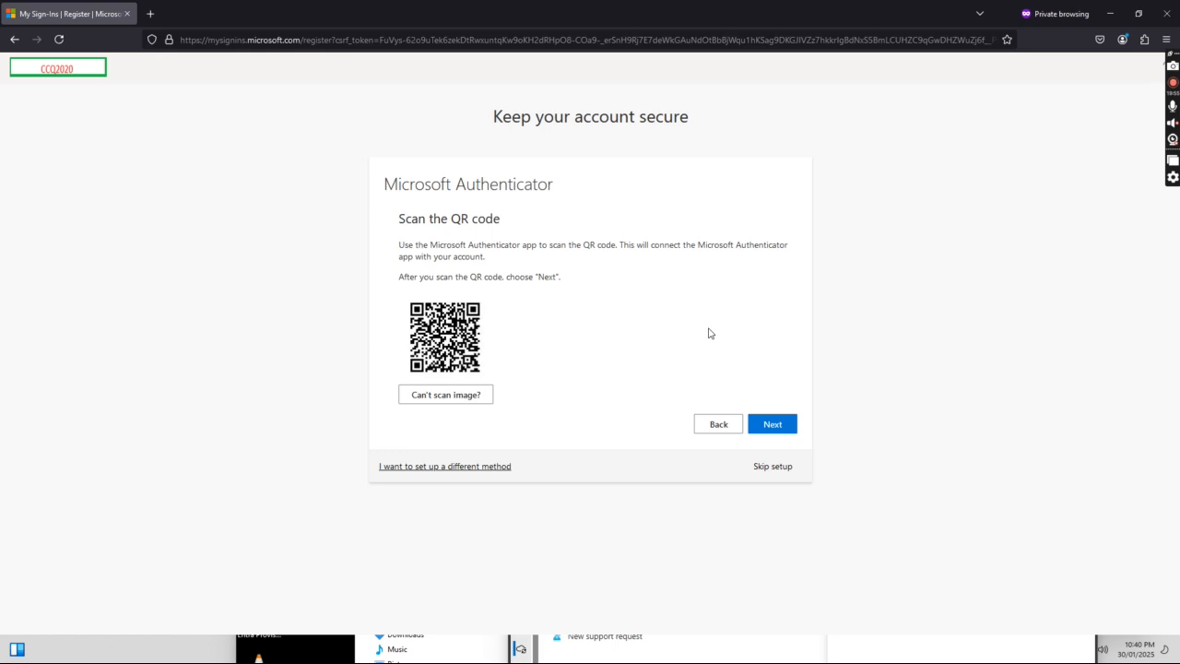
left_click(781, 425)
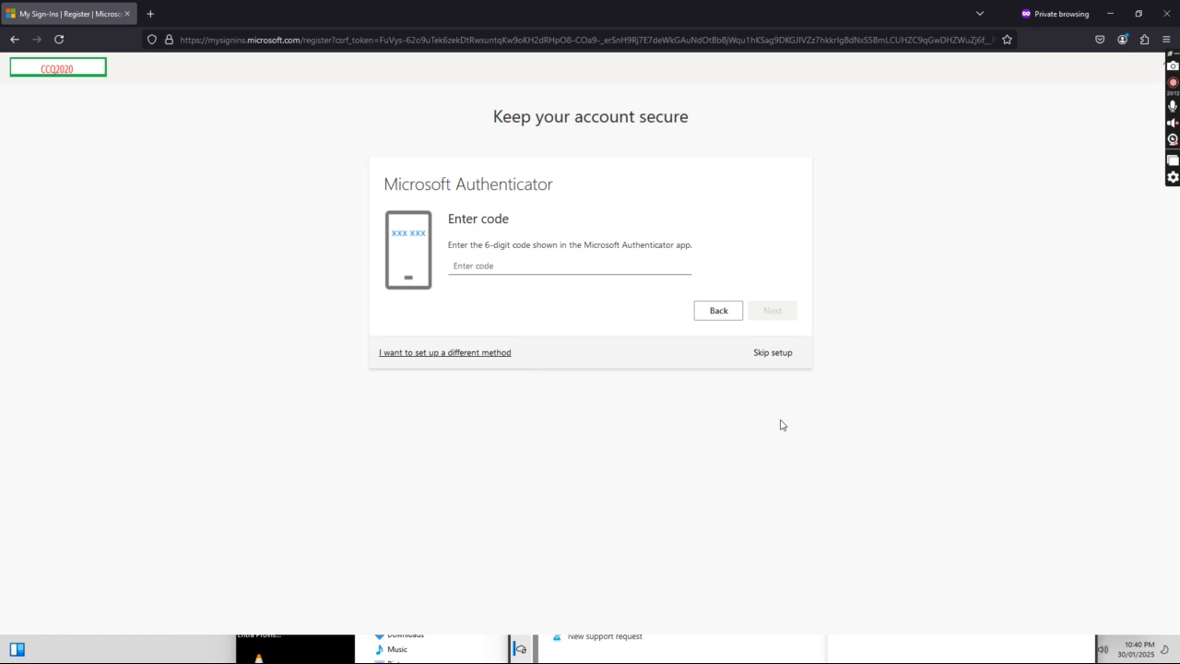
left_click(522, 267)
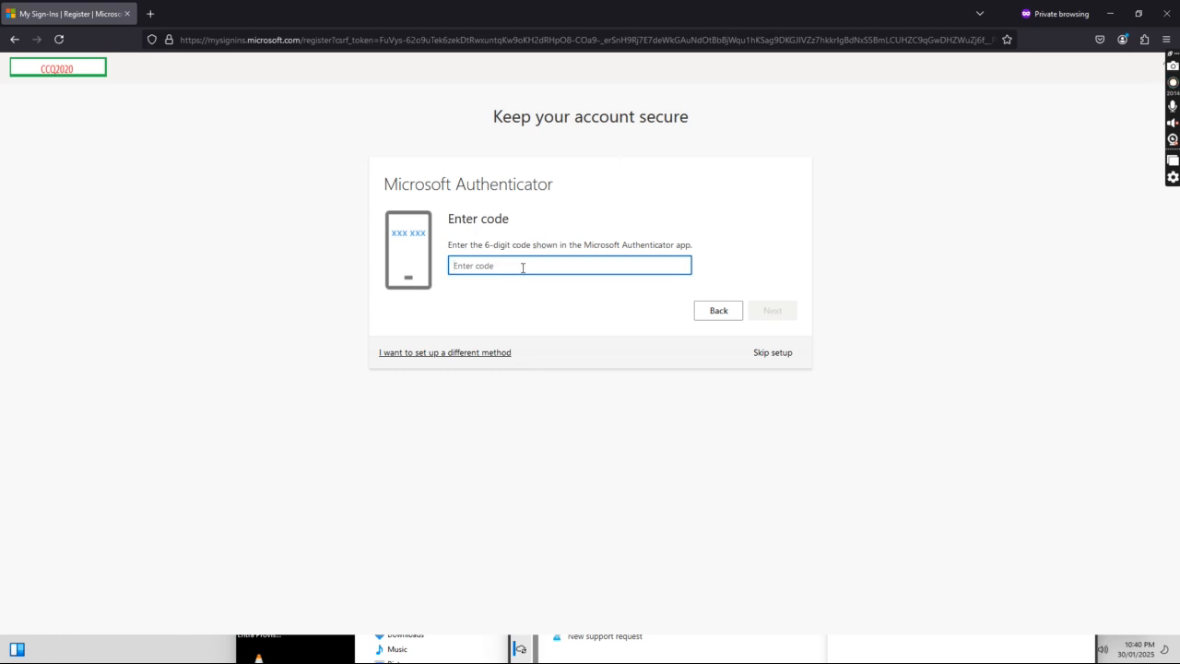
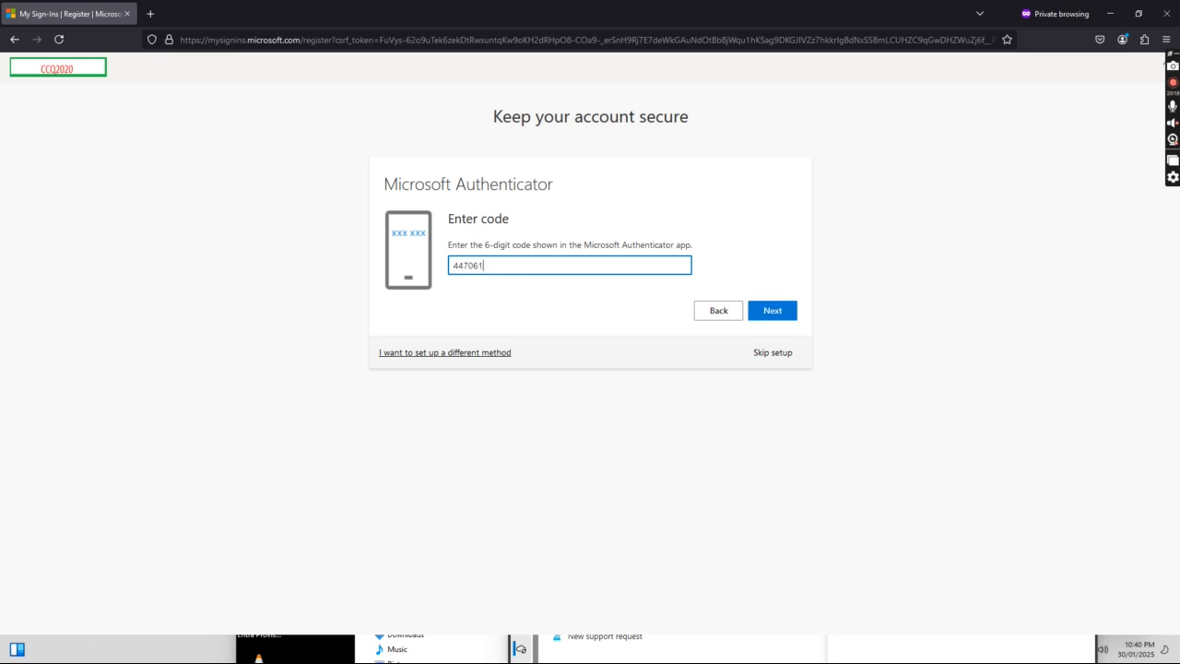
left_click(769, 312)
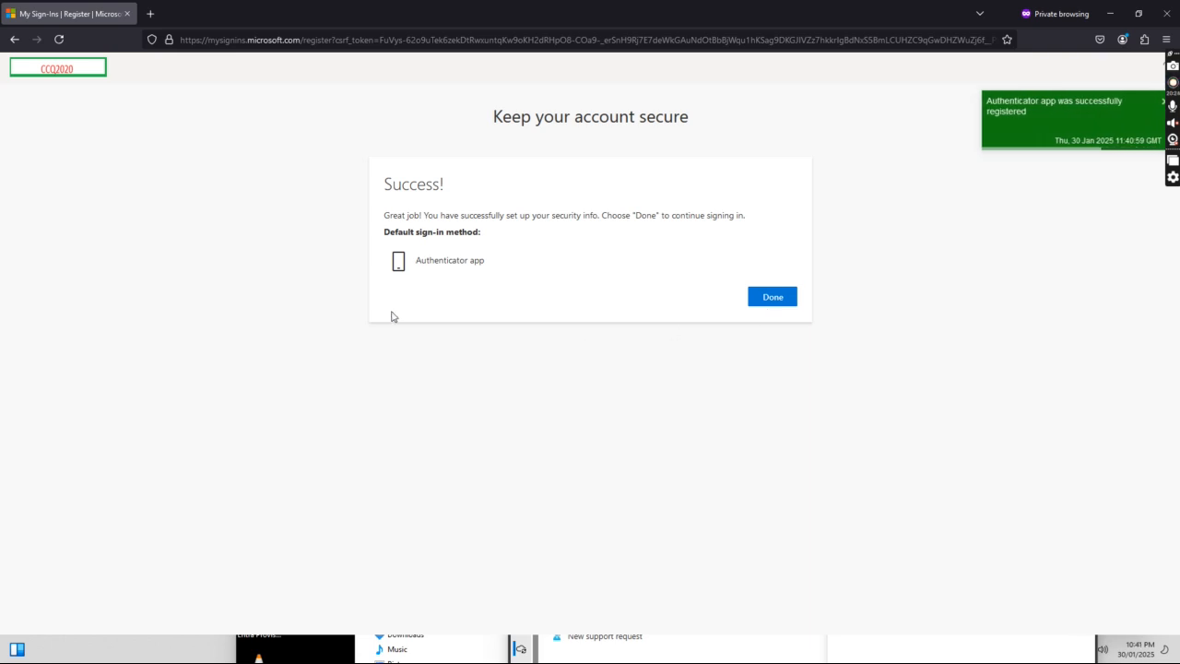
- Finish Authenticator setup, decline staying signed in, and go to the Security info page
left_click(773, 300)
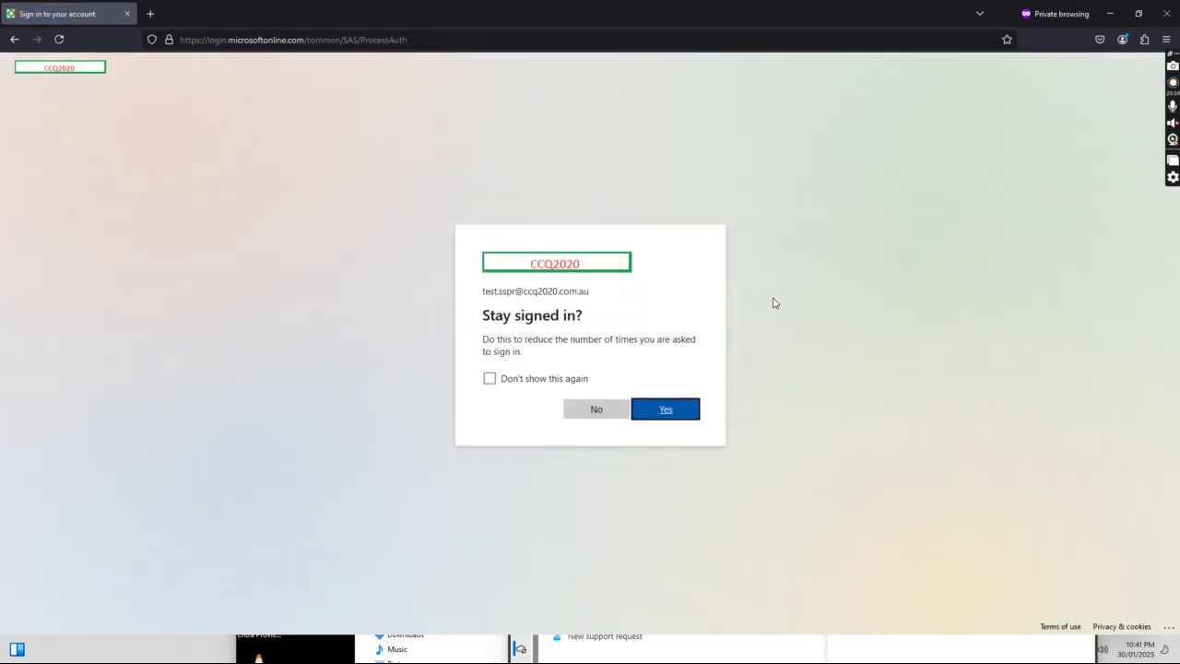
left_click(584, 416)
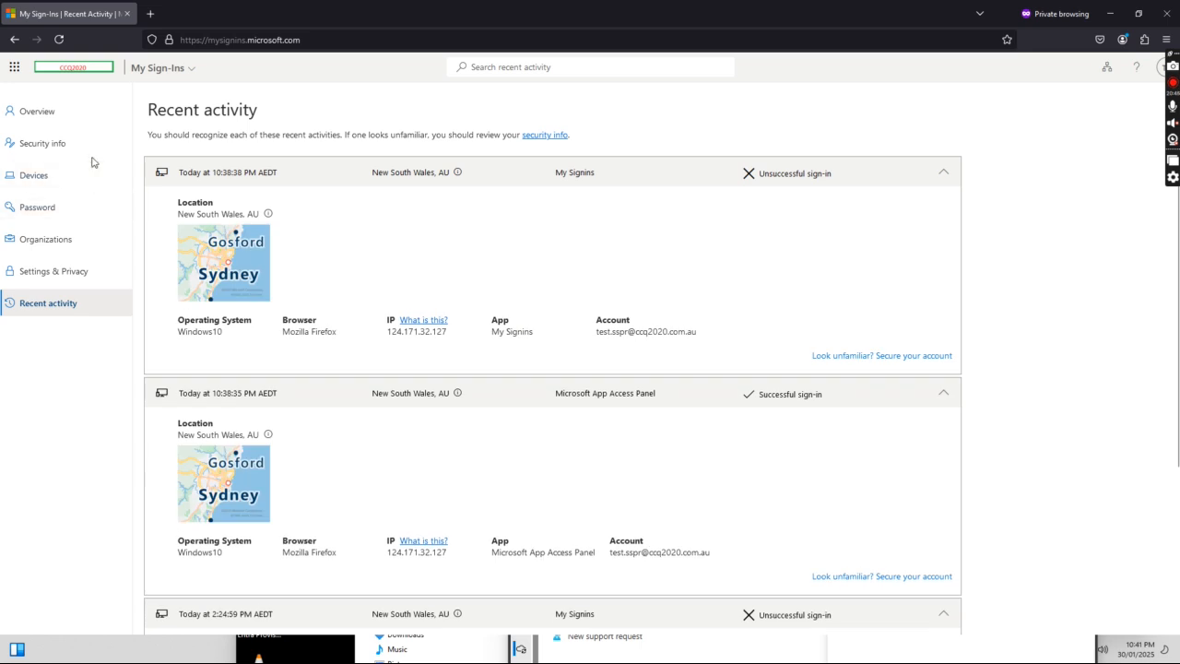
left_click(48, 214)
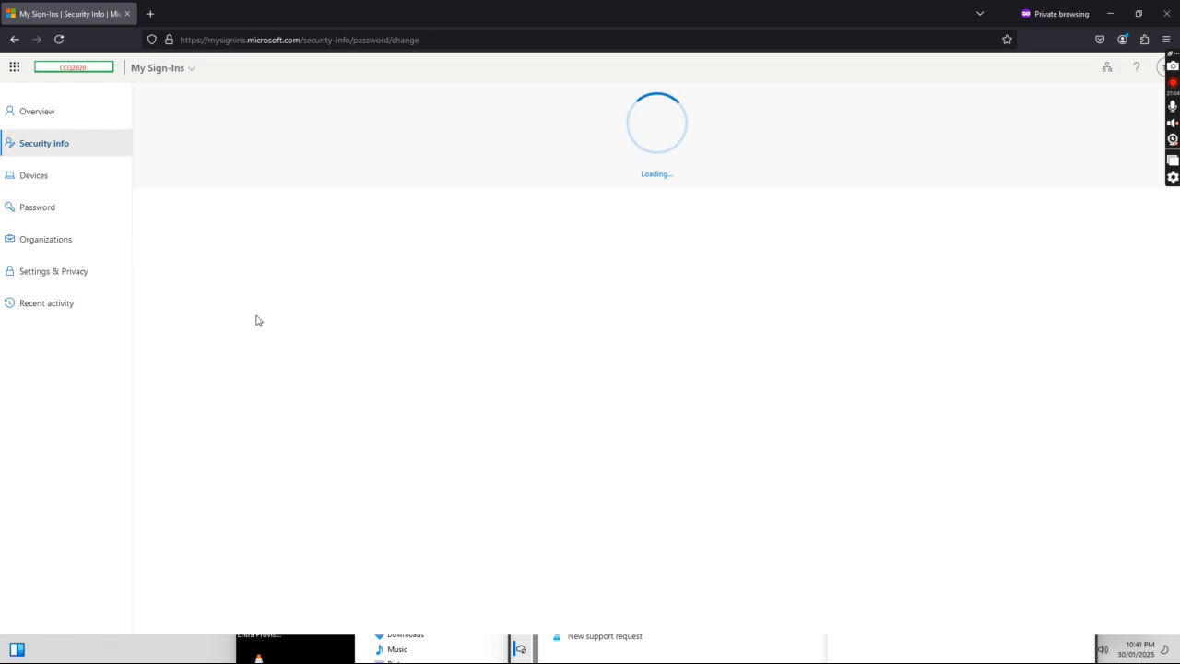
- Load aka.ms/ssprsetup in a new private browsing tab
left_click(151, 13)
left_click(64, 13)
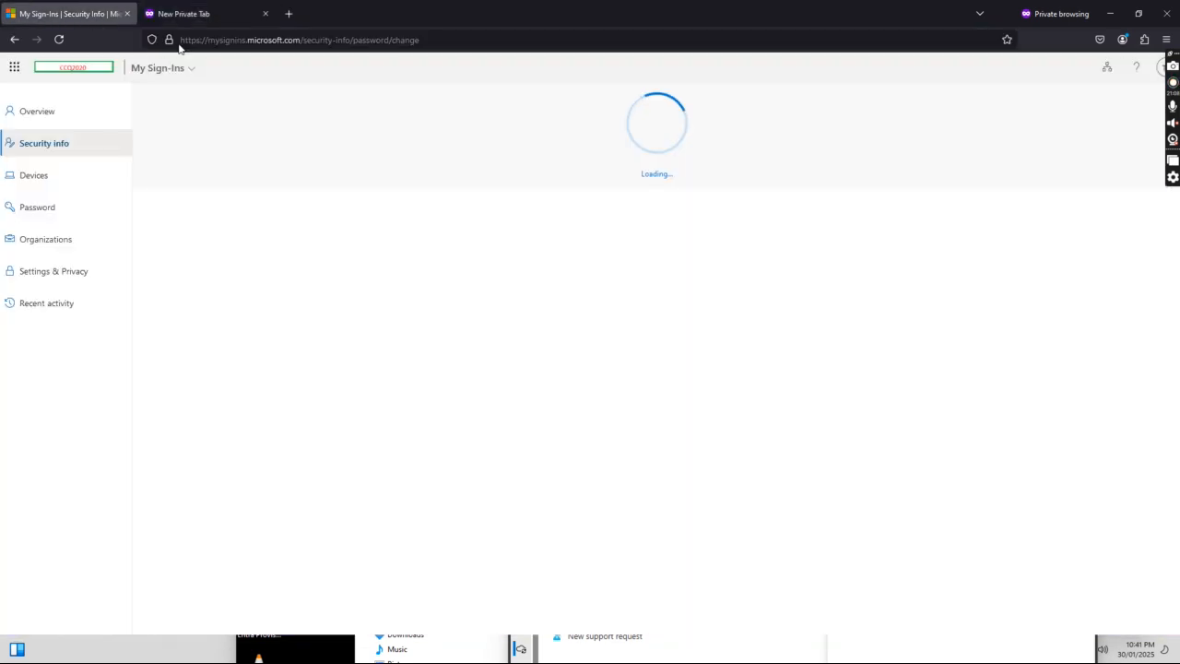
left_click(202, 17)
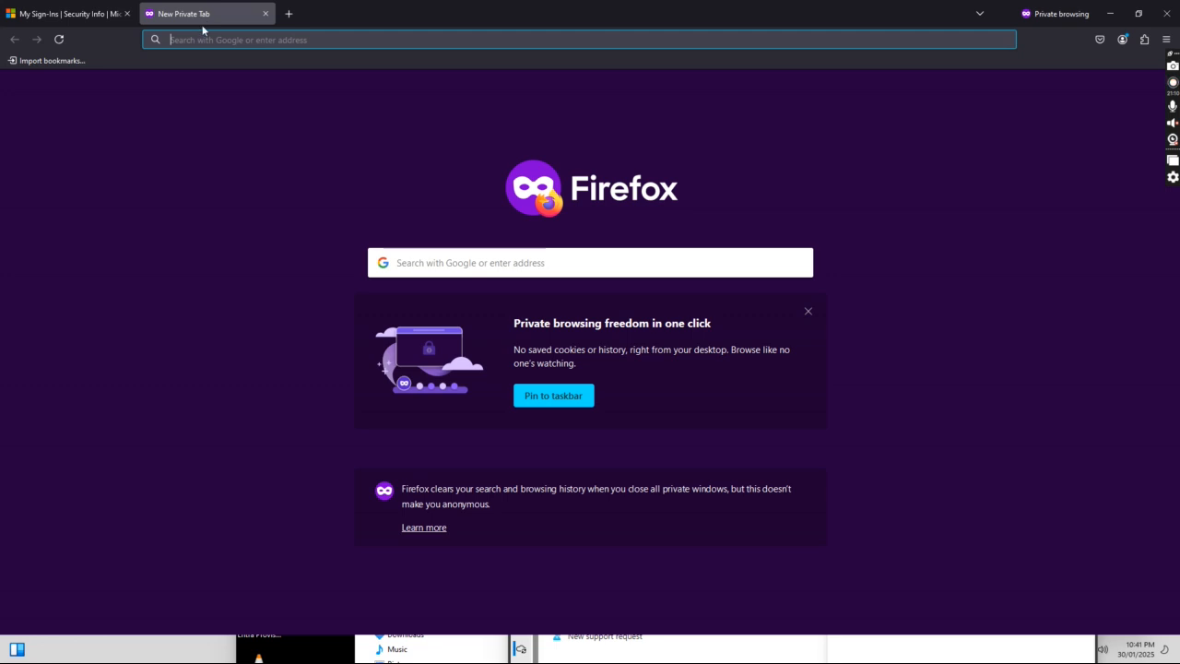
type("ak")
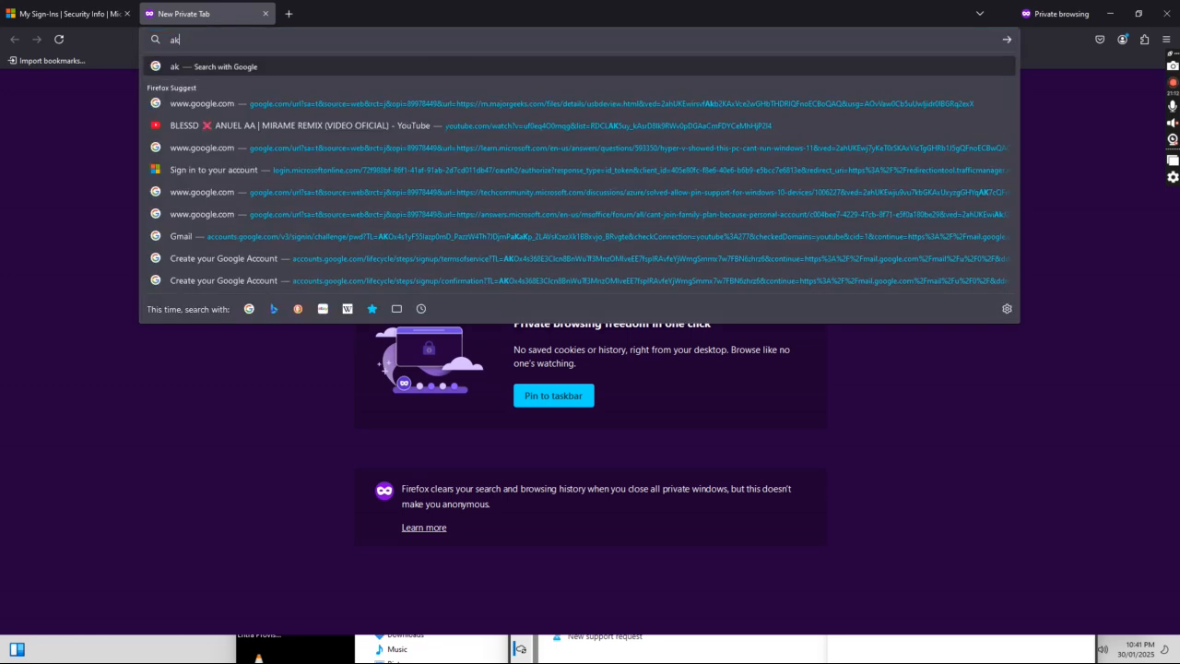
type("a.ms/")
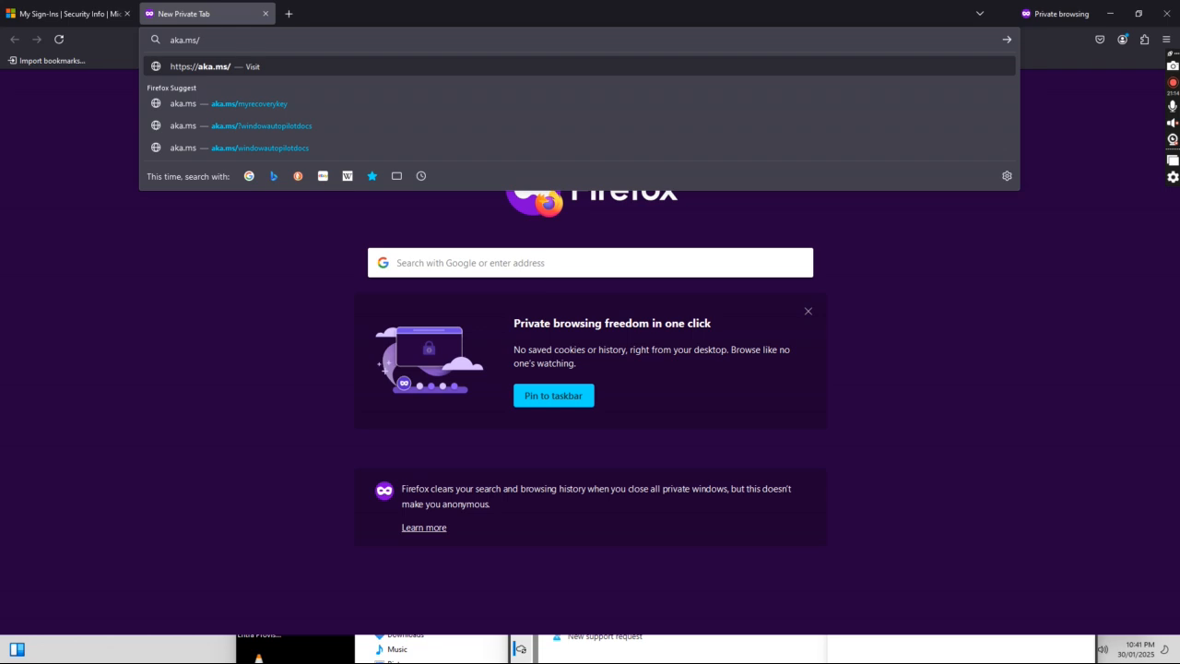
type("ssprsetup")
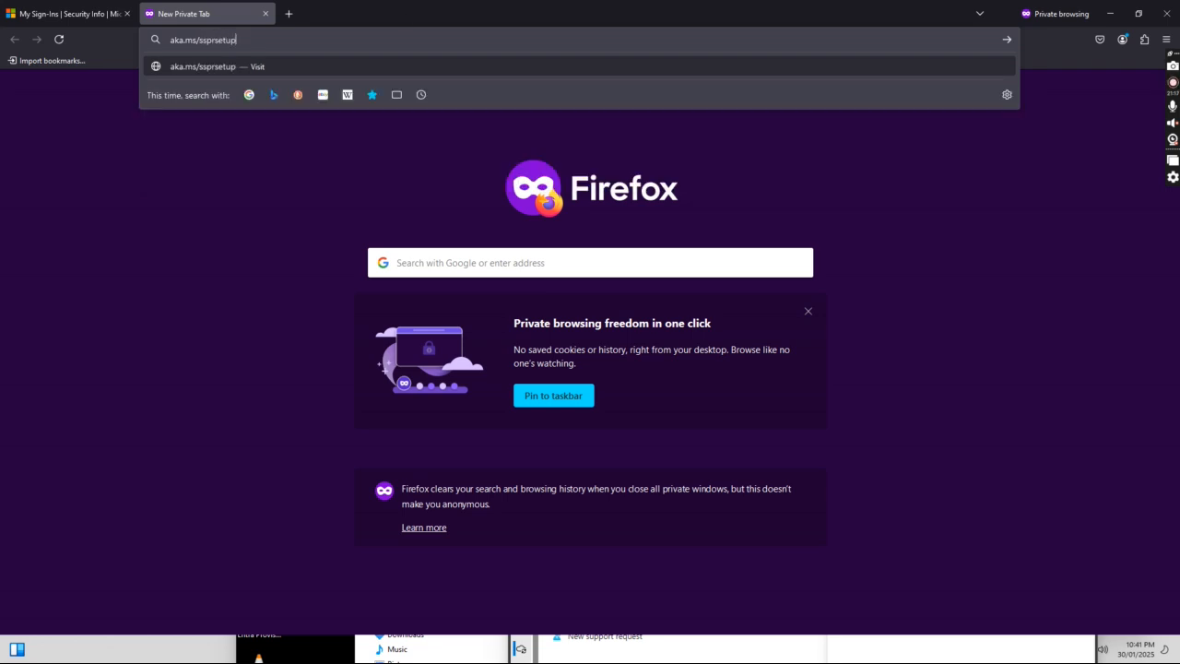
key("Return")
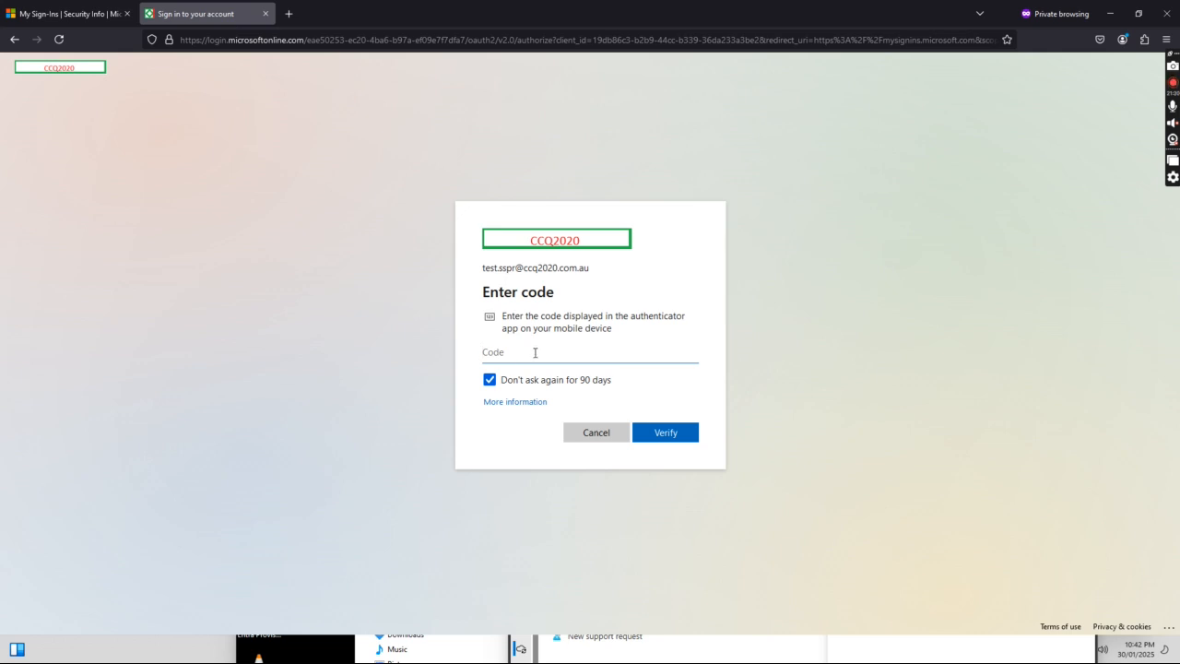
- Verify with the Authenticator app code and choose to stay signed in
left_click(674, 438)
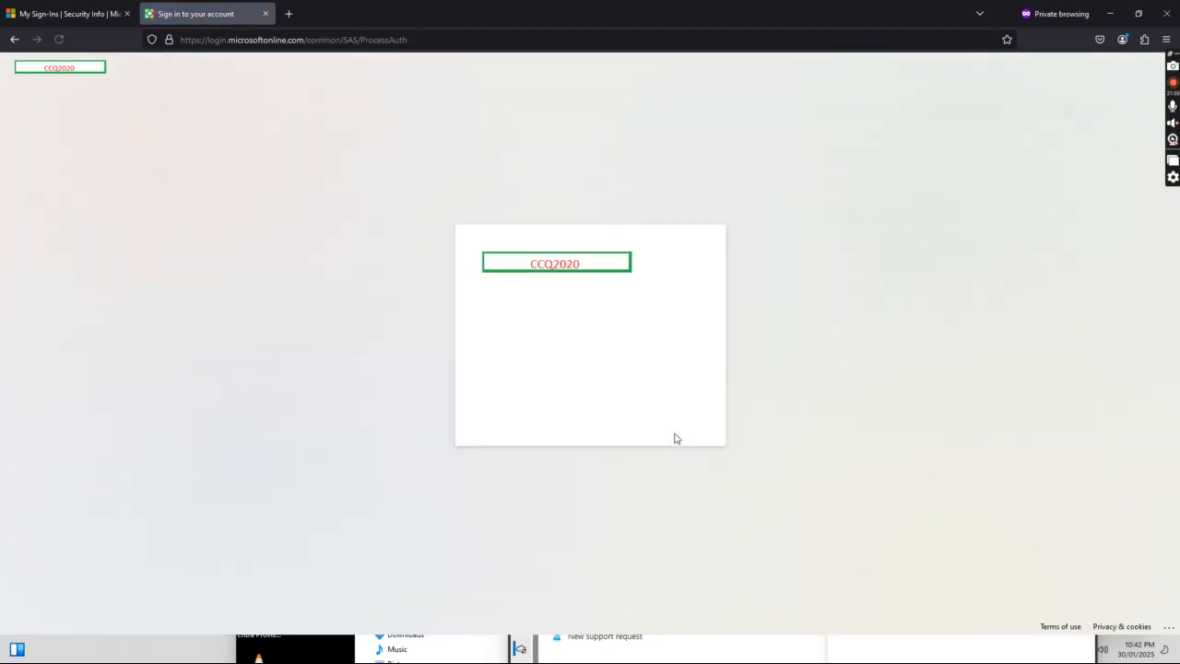
left_click(666, 414)
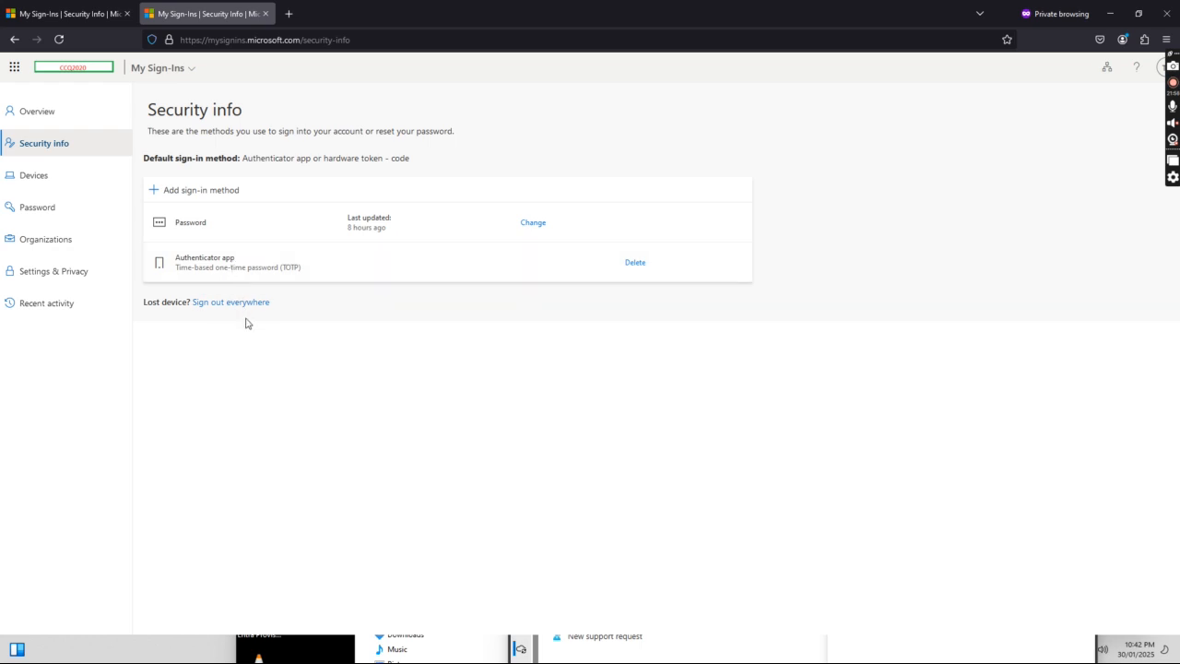
- Add Security questions as a sign-in method and answer the spouse/partner city question
left_click(179, 192)
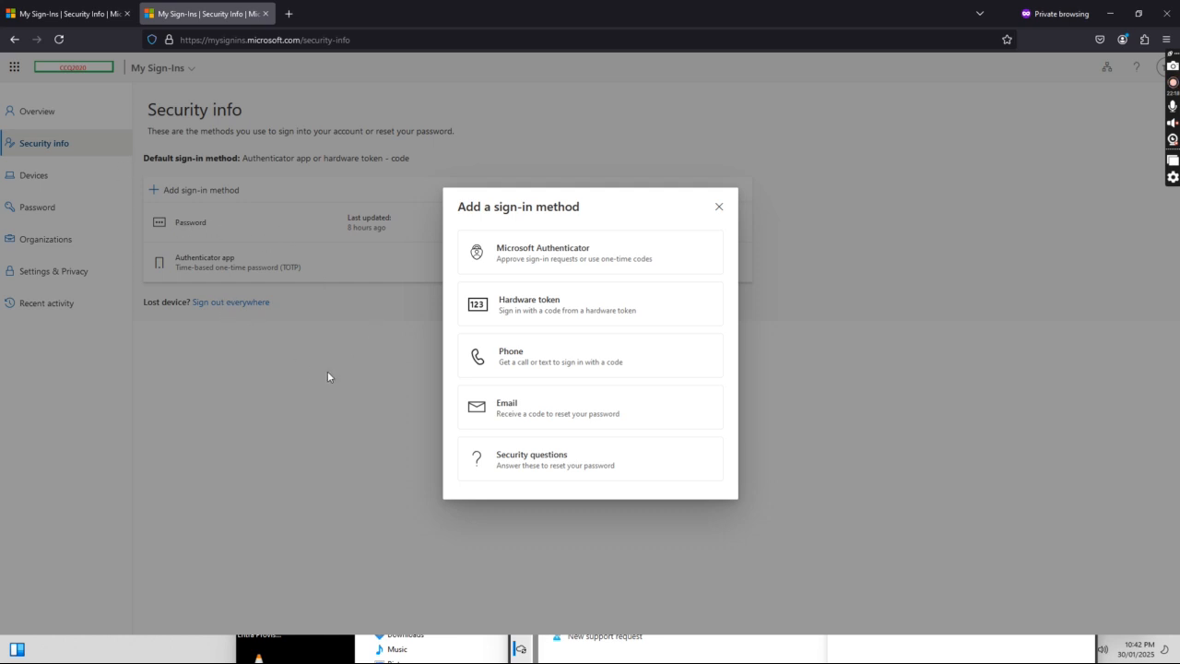
left_click(538, 466)
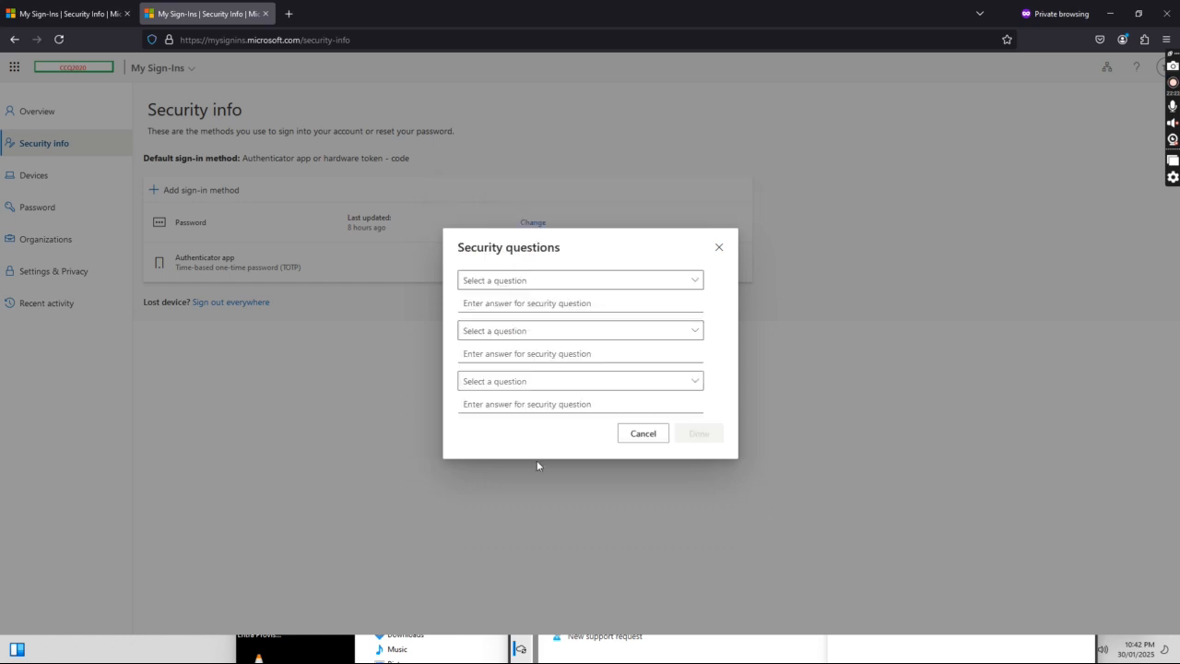
left_click(697, 278)
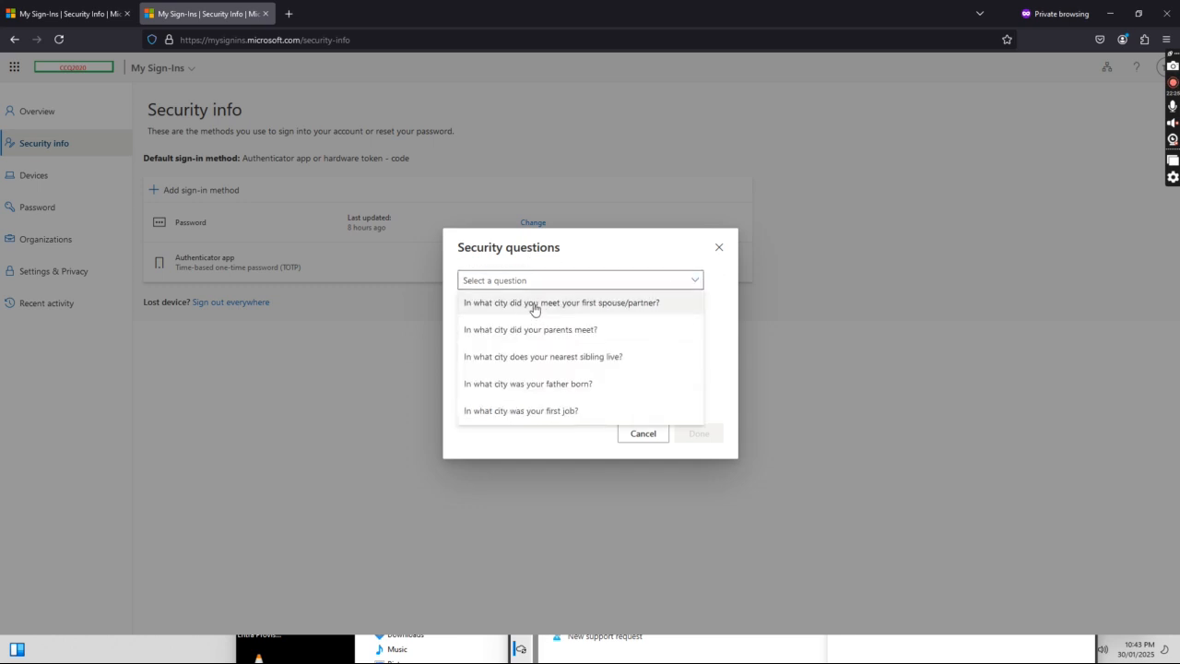
left_click(534, 304)
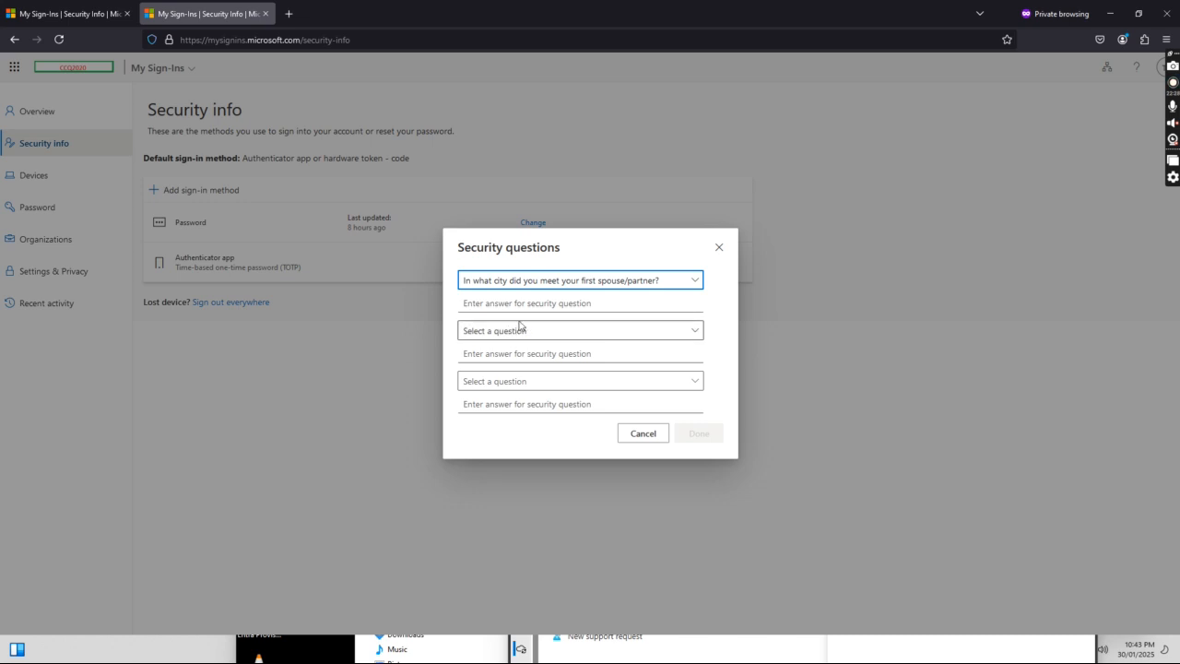
left_click(496, 304)
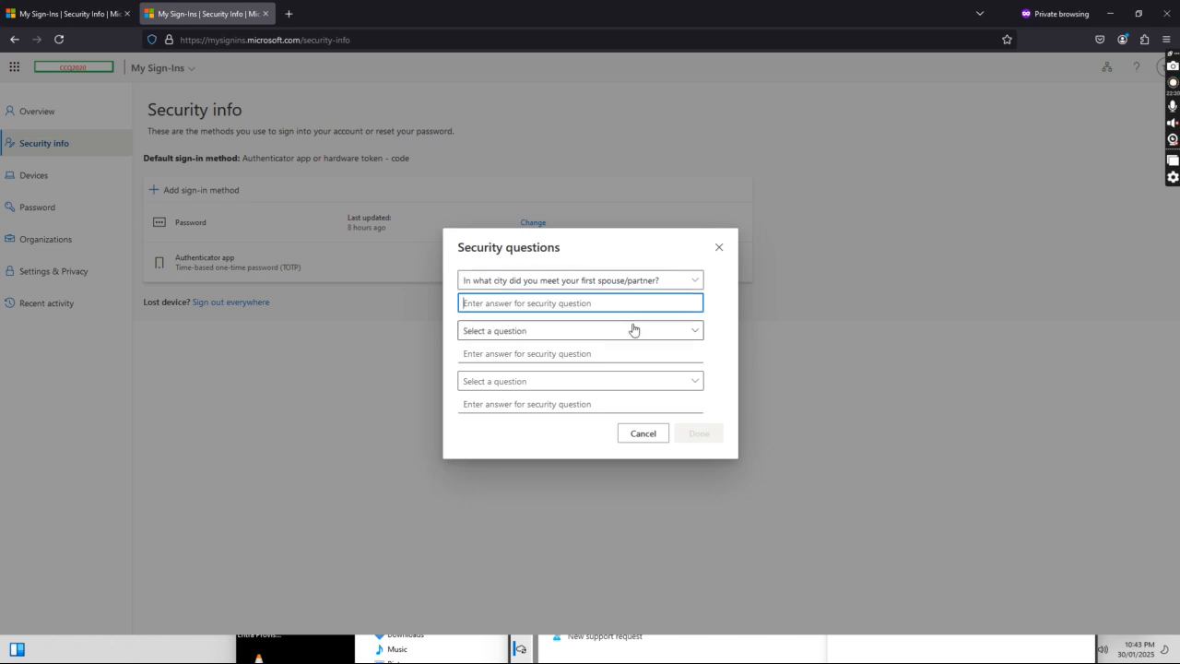
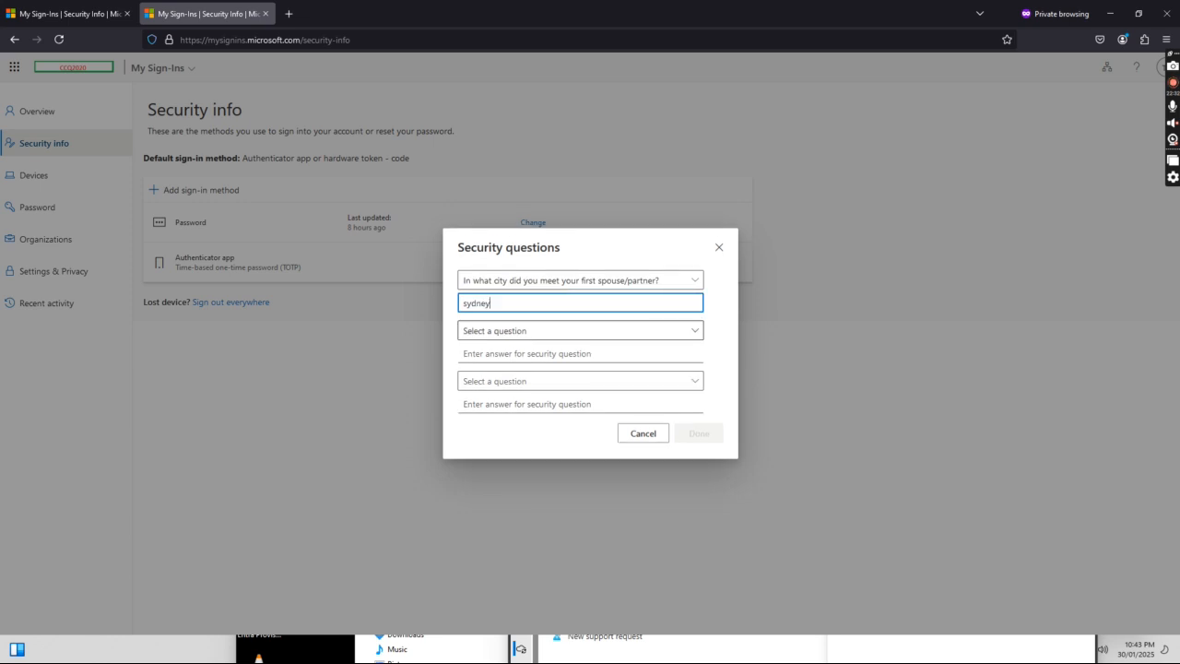
- Answer the nearest-sibling and parents-meet city questions, then save all three
left_click(676, 334)
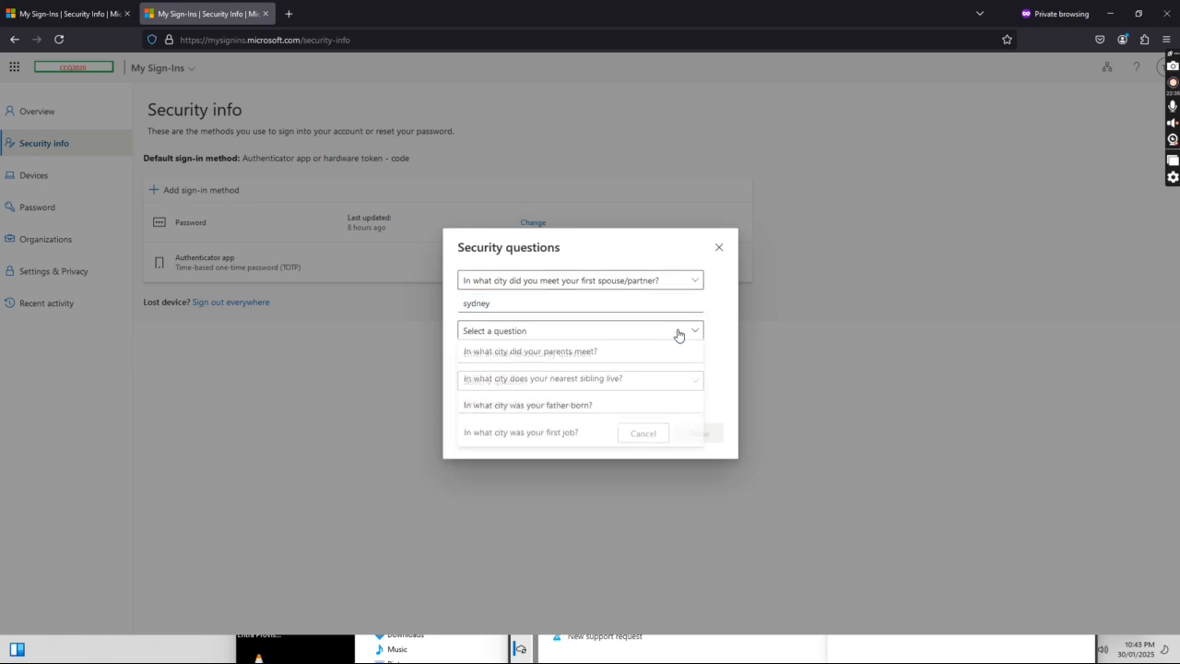
left_click(531, 380)
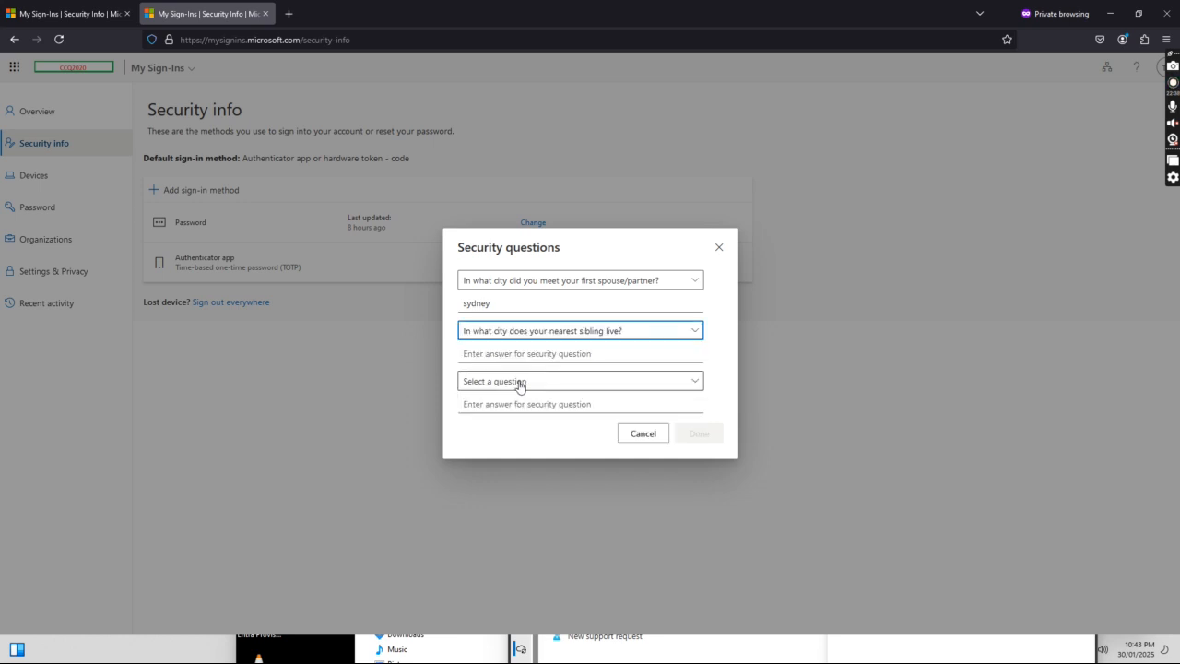
left_click(498, 353)
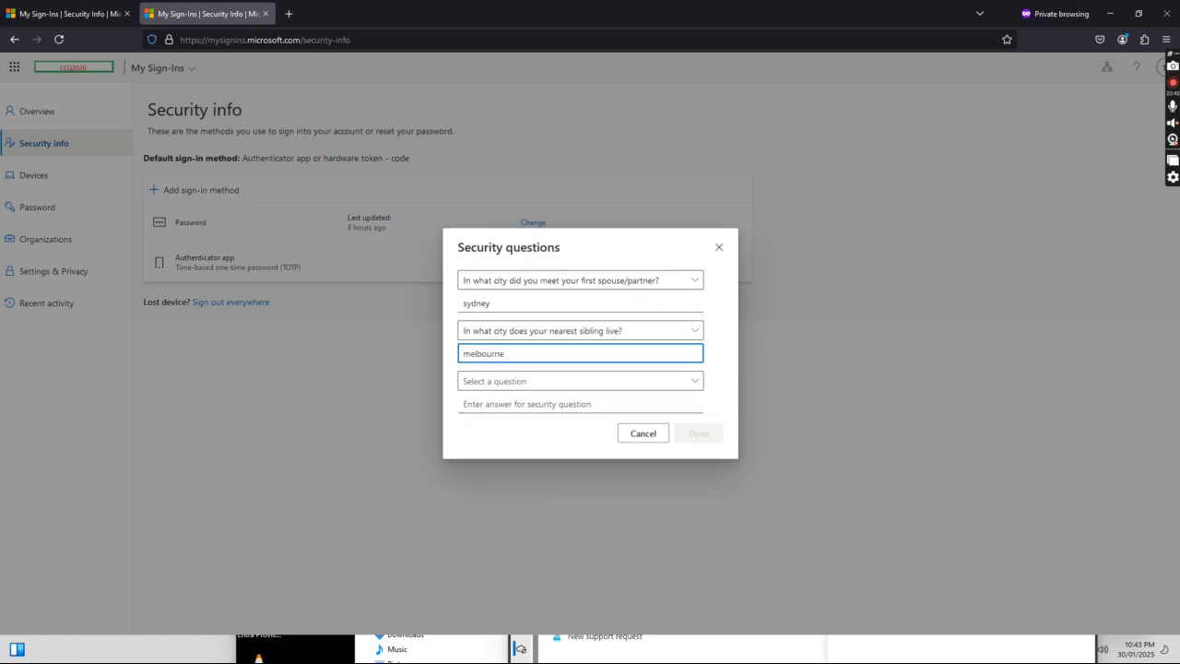
left_click(516, 381)
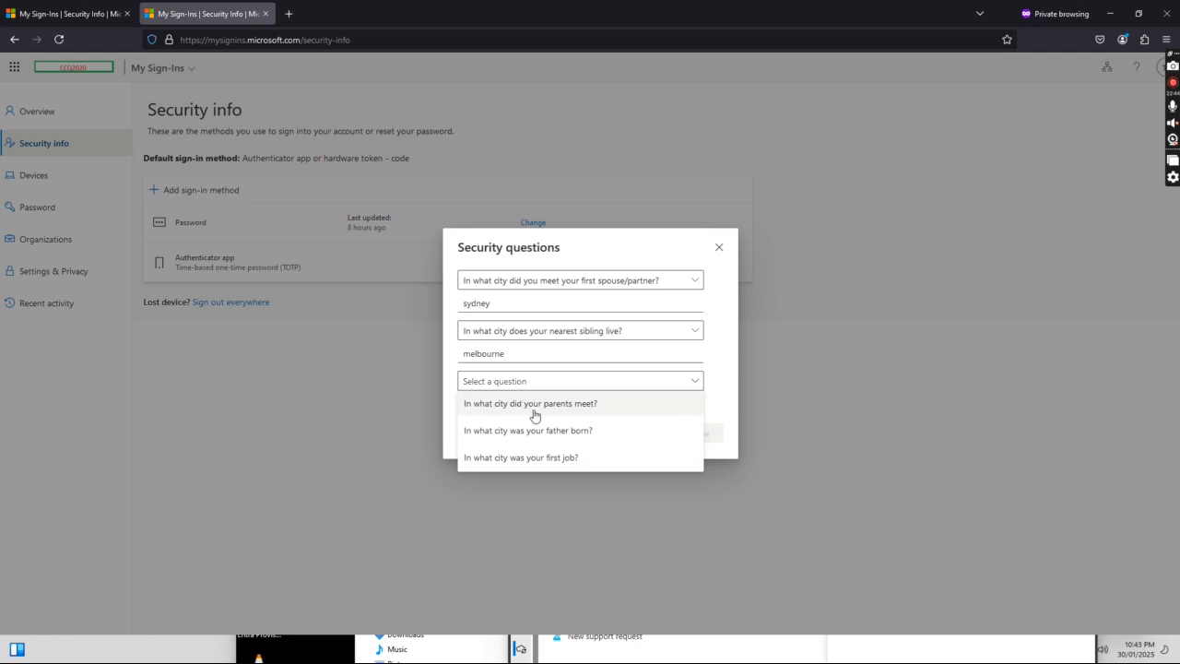
left_click(542, 406)
left_click(506, 403)
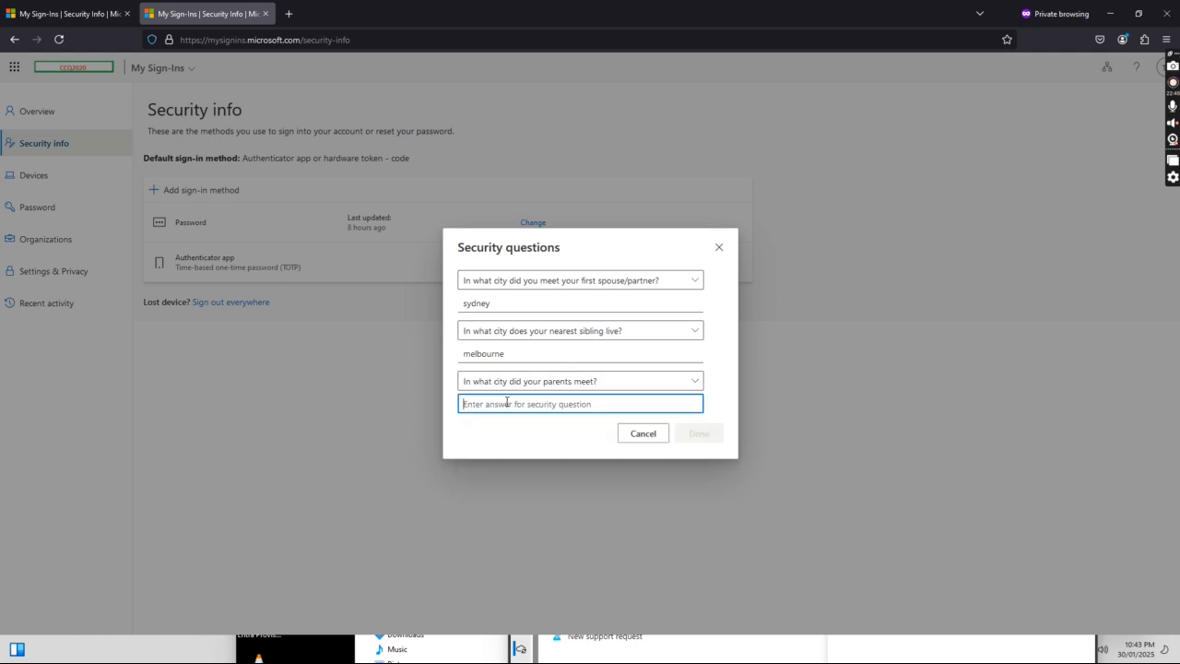
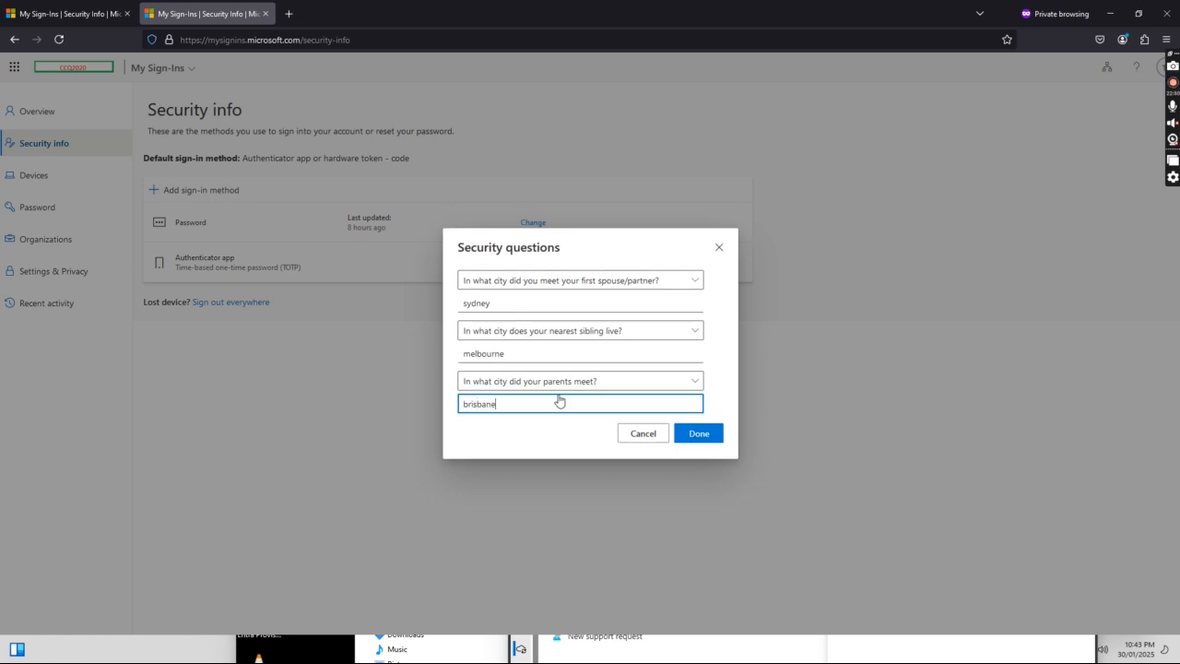
left_click(702, 434)
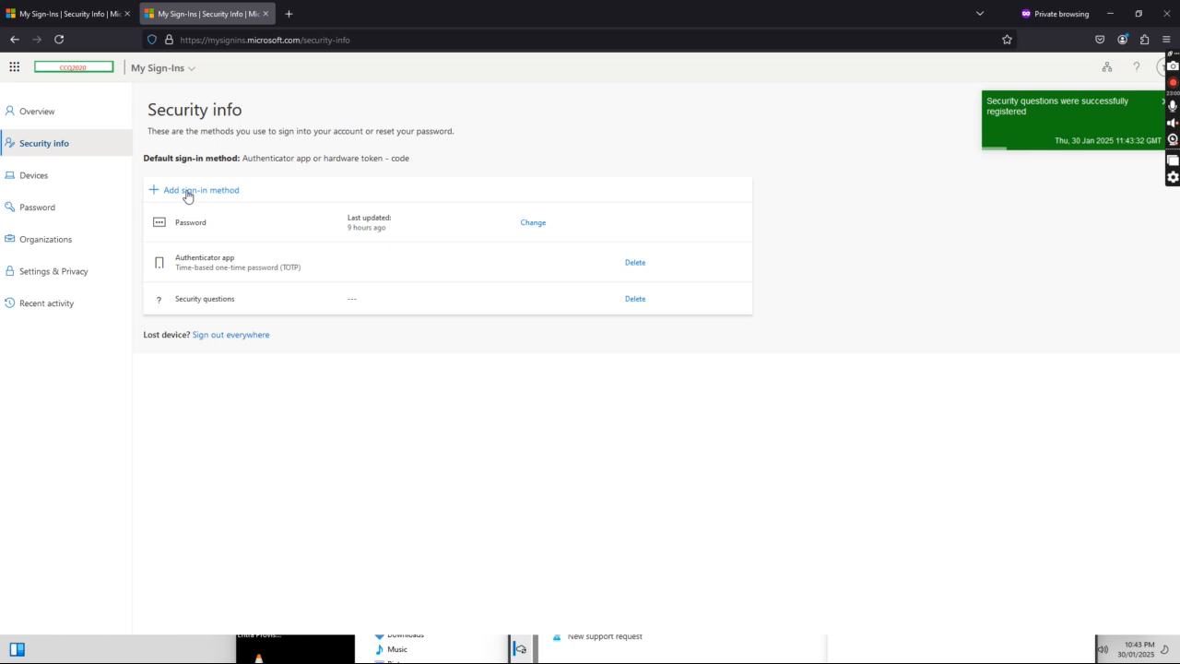
left_click(187, 190)
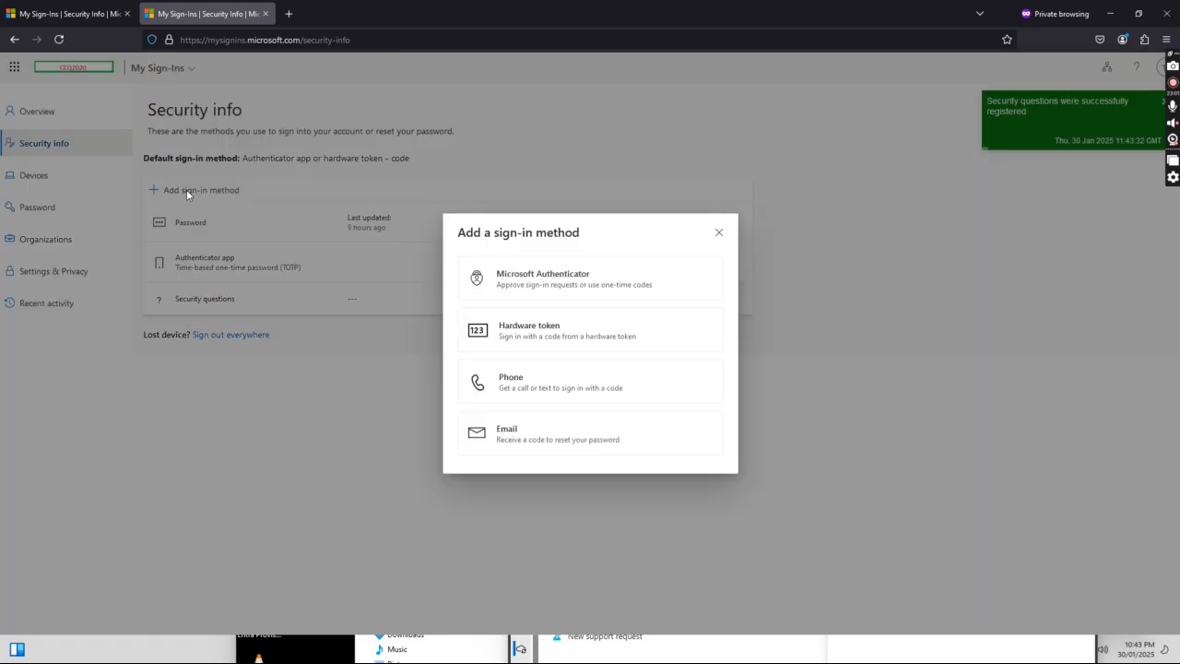
left_click(513, 390)
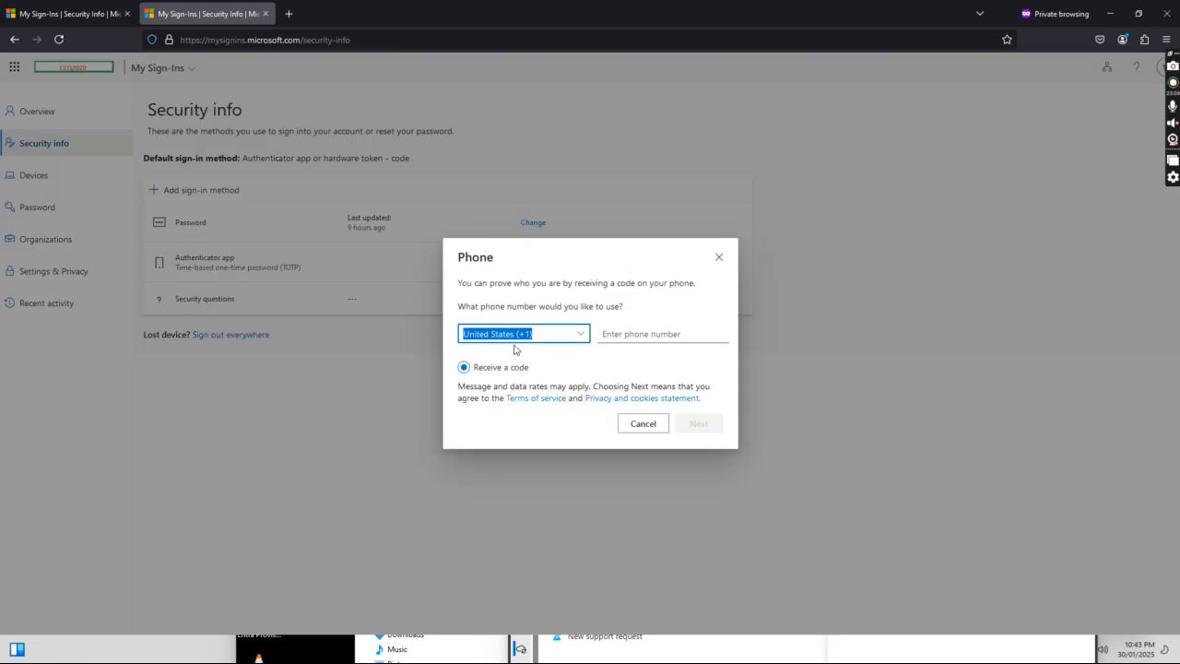
left_click(581, 333)
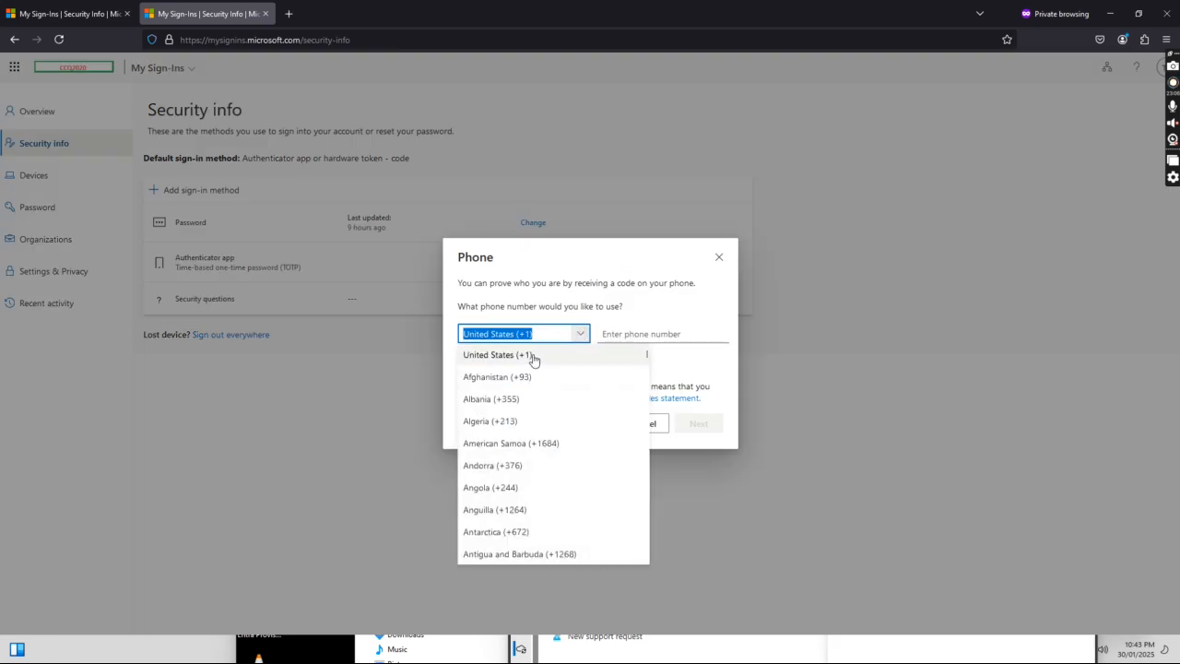
left_click(598, 254)
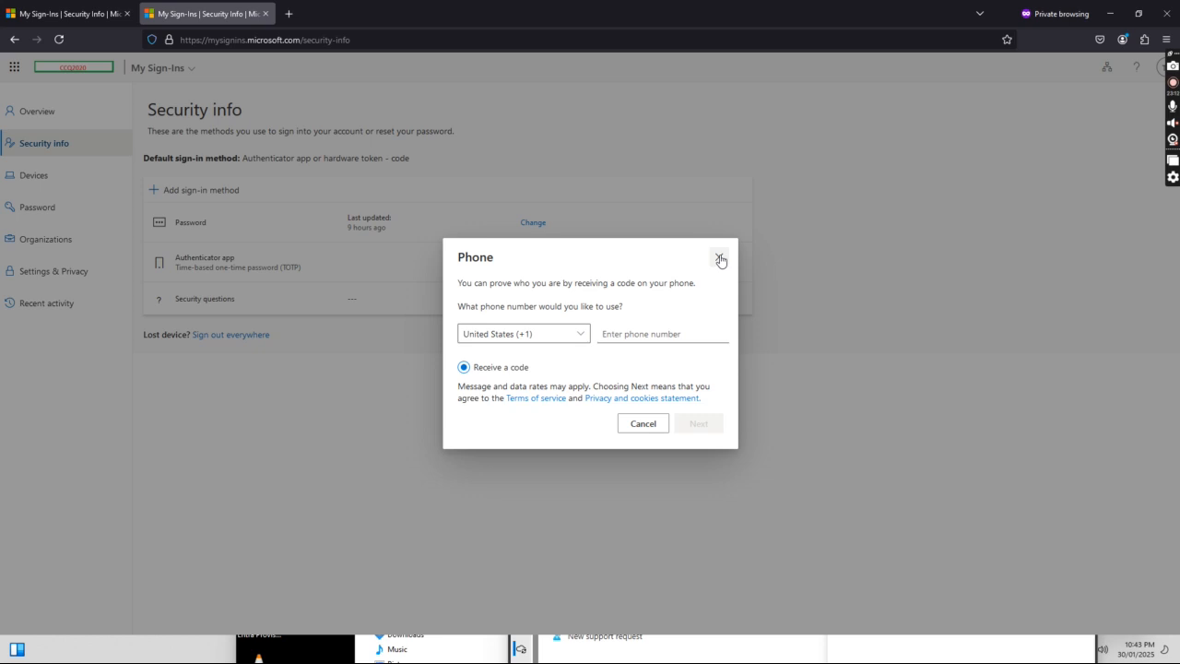
left_click(719, 259)
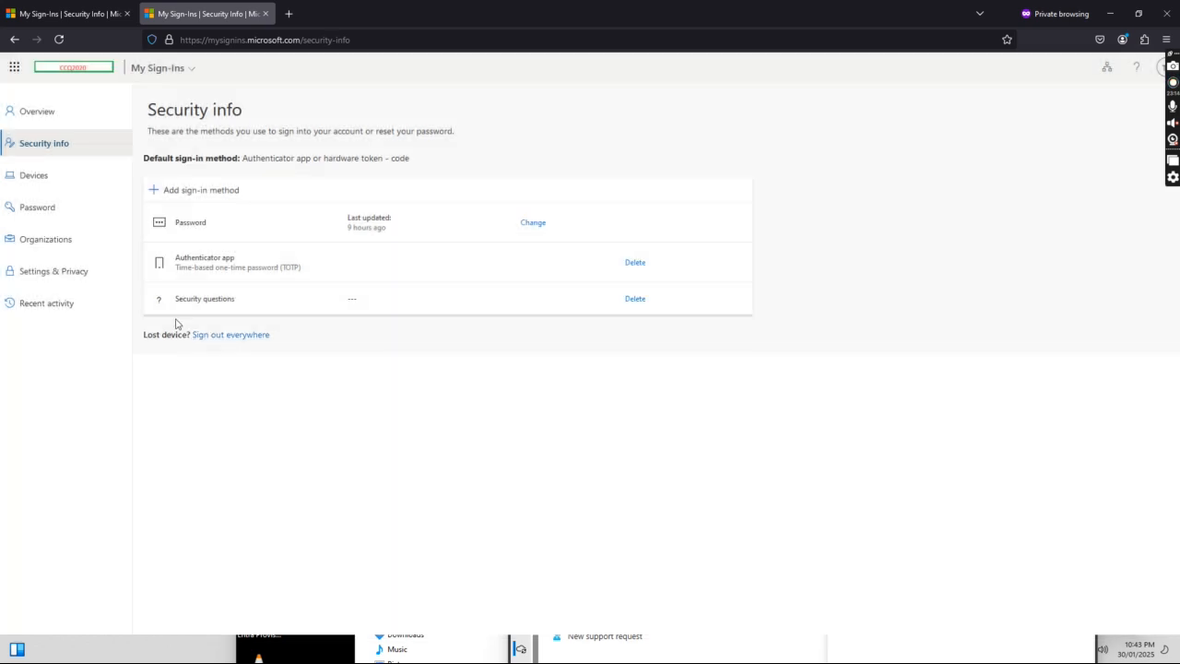